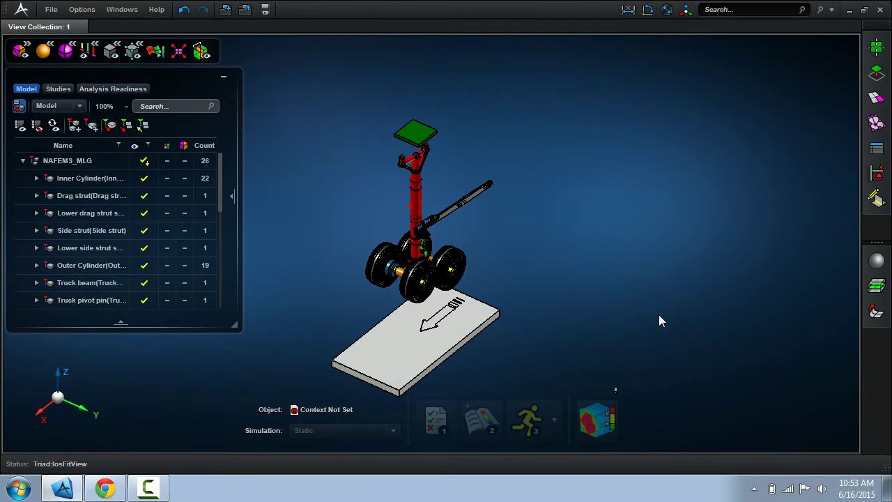
Step: Isolate the two green torque link parts of the landing gear so that only they are displayed
middle_drag(659, 316, 540, 313)
scroll(446, 231, up, 3)
scroll(447, 236, up, 5)
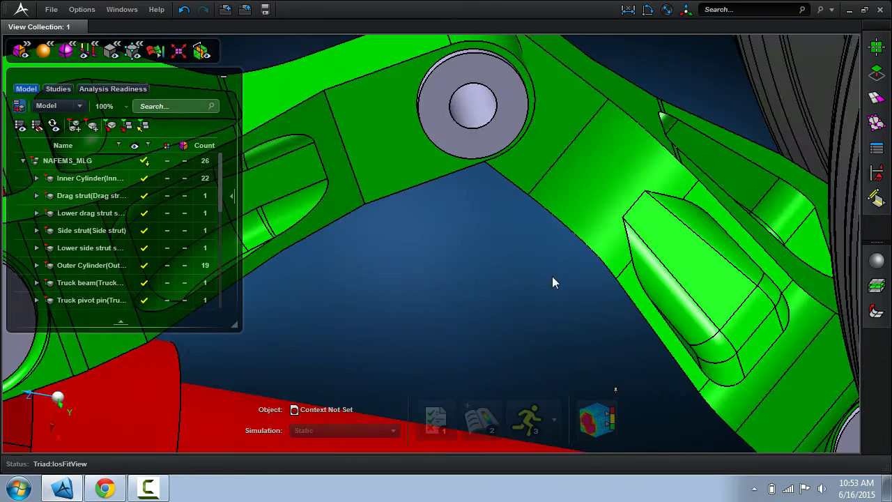
drag(583, 320, 416, 219)
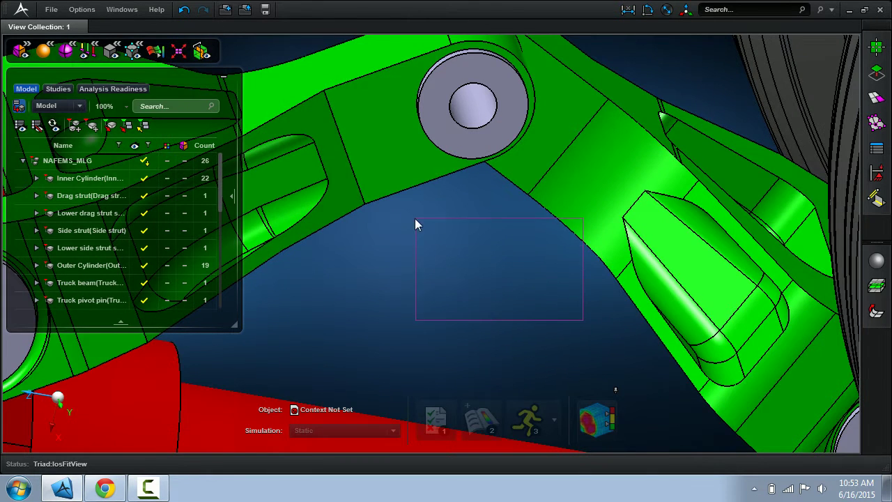
right_click(387, 186)
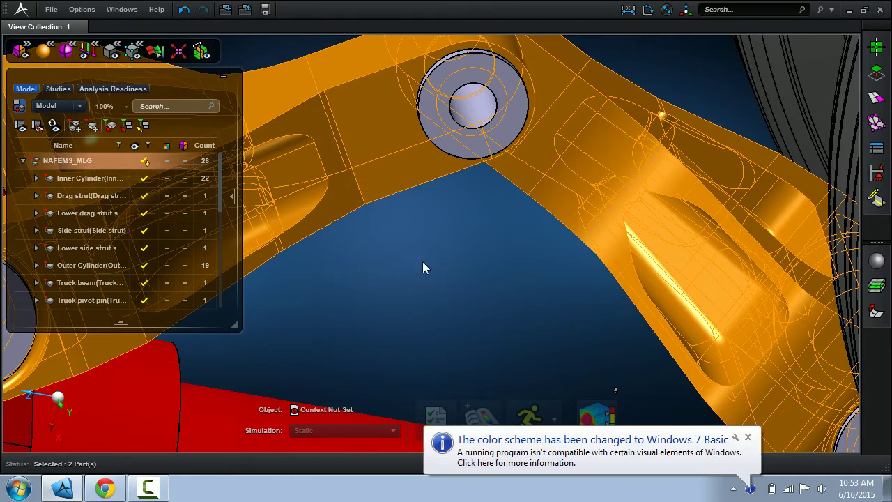
click(423, 260)
click(748, 437)
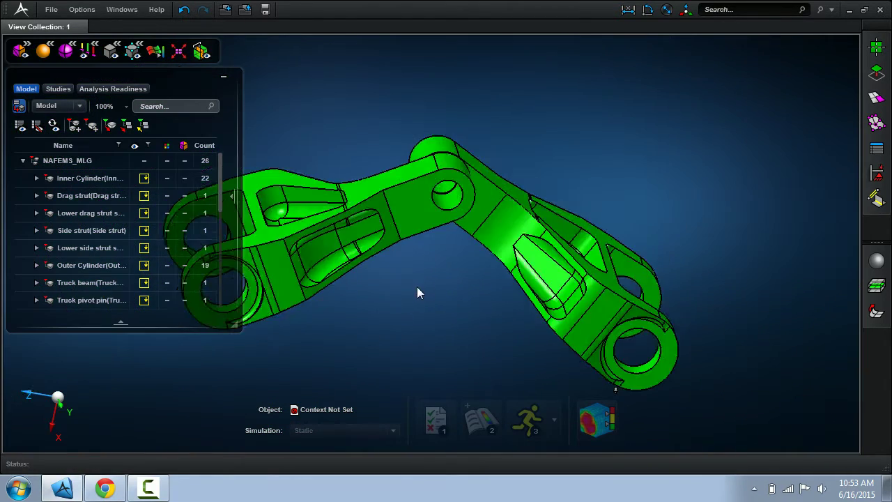
Step: Recolour the UpperTorque Link's Body.2 with the purple theme colour
middle_drag(416, 287, 406, 335)
scroll(374, 322, up, 3)
scroll(407, 333, up, 3)
scroll(407, 334, down, 6)
middle_drag(465, 311, 486, 312)
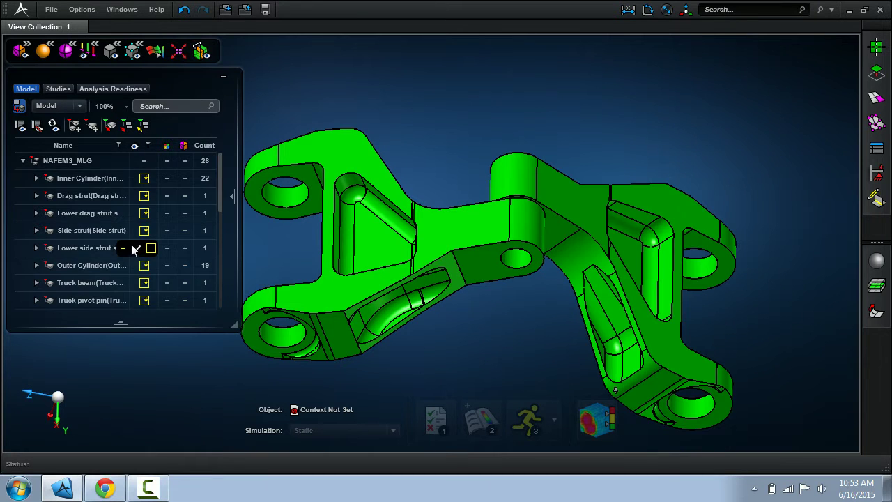
drag(223, 192, 225, 237)
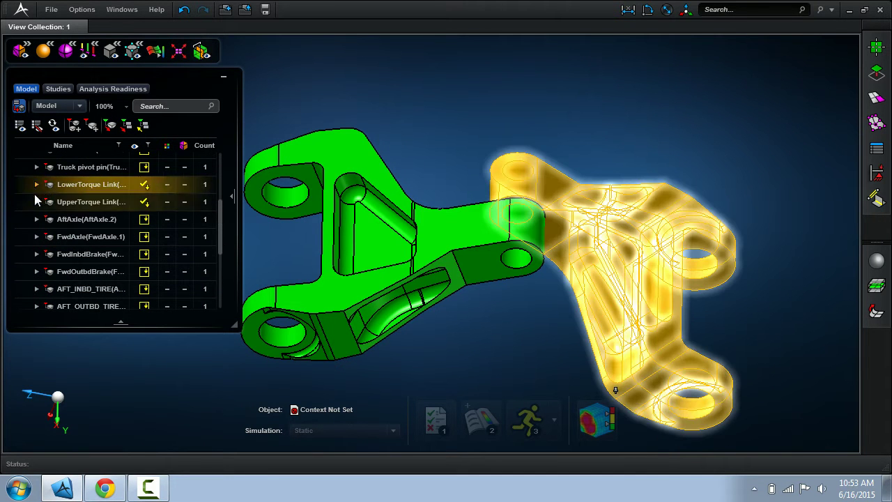
click(110, 219)
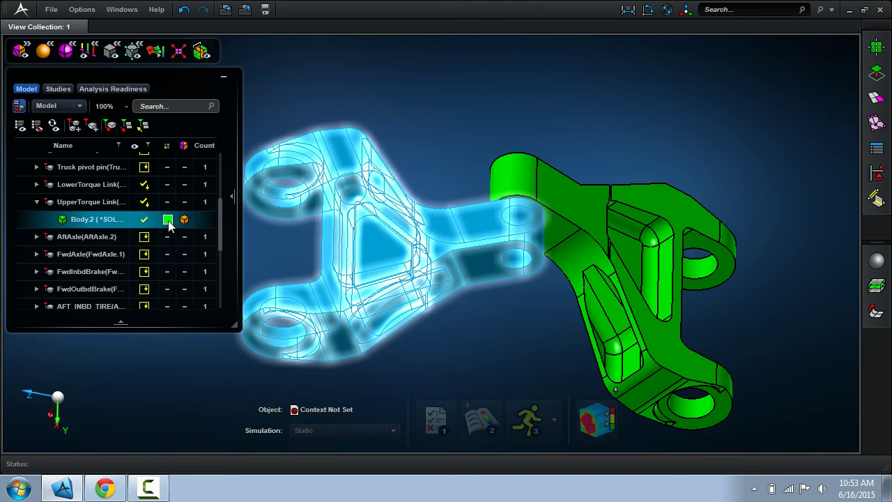
click(168, 219)
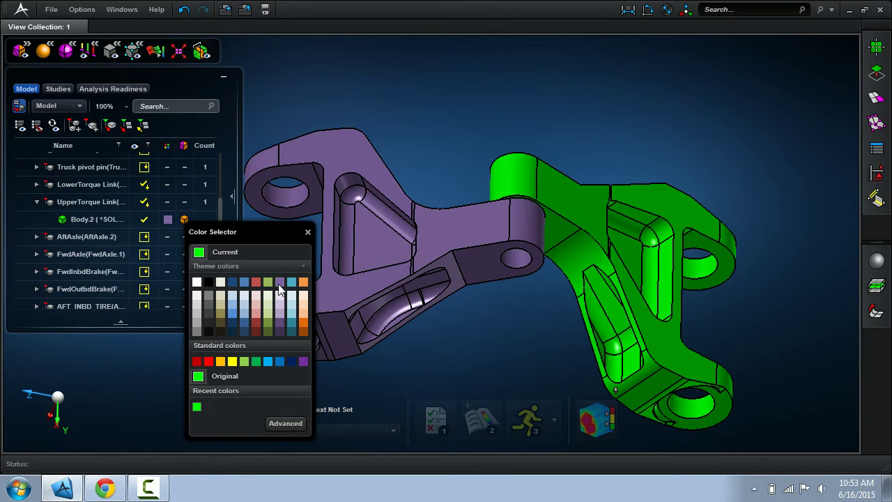
click(278, 287)
Step: Create a triangular surface mesh with a 30 mm element size on the purple upper torque link body
scroll(440, 350, down, 1)
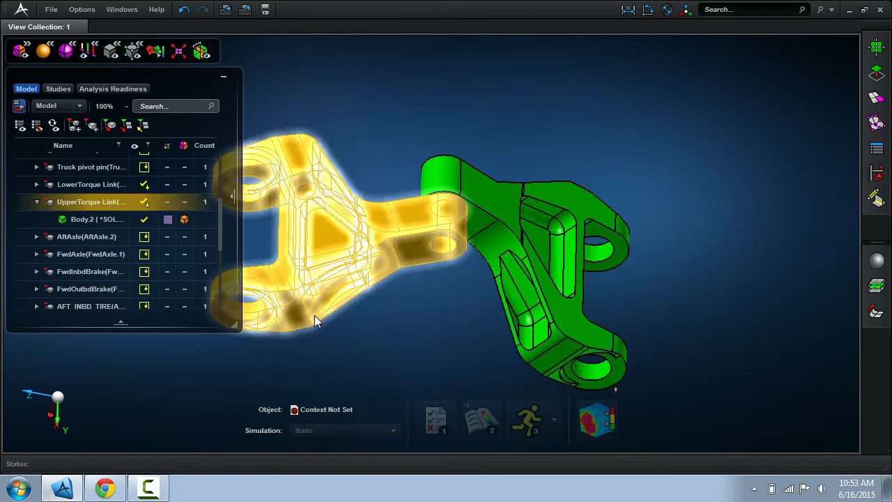
scroll(314, 320, up, 6)
middle_drag(471, 326, 495, 335)
scroll(498, 339, down, 5)
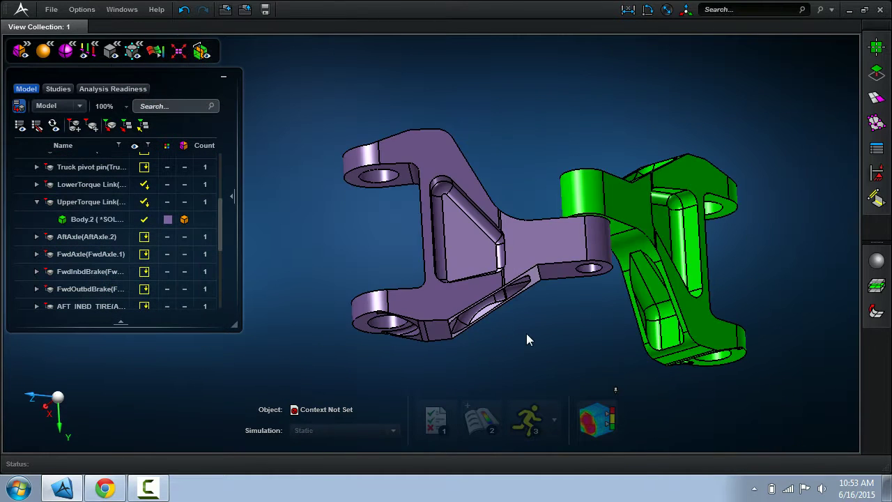
scroll(526, 338, up, 4)
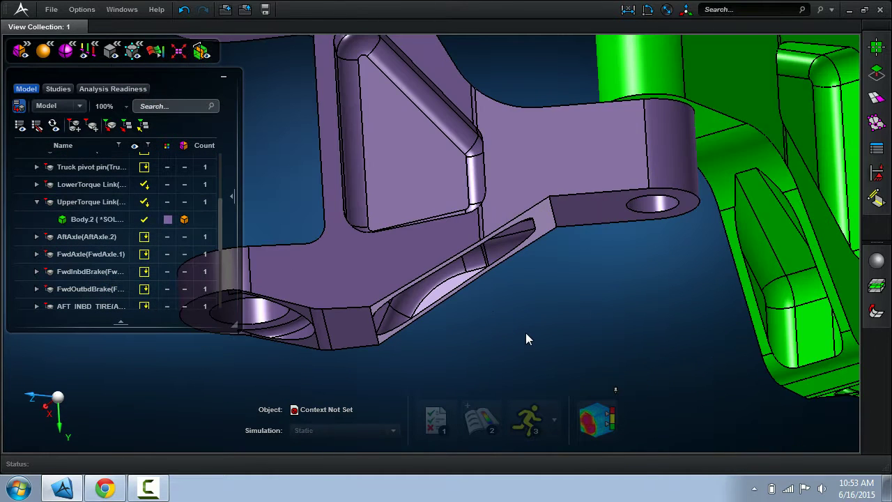
click(878, 101)
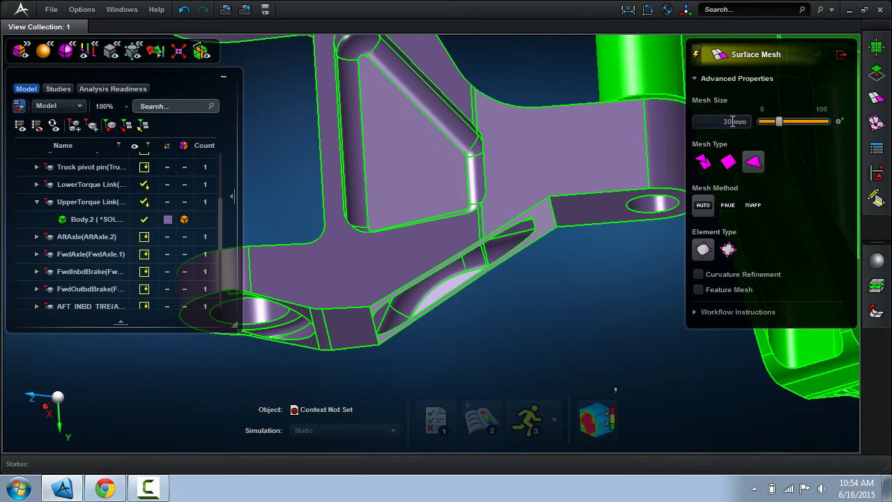
click(471, 168)
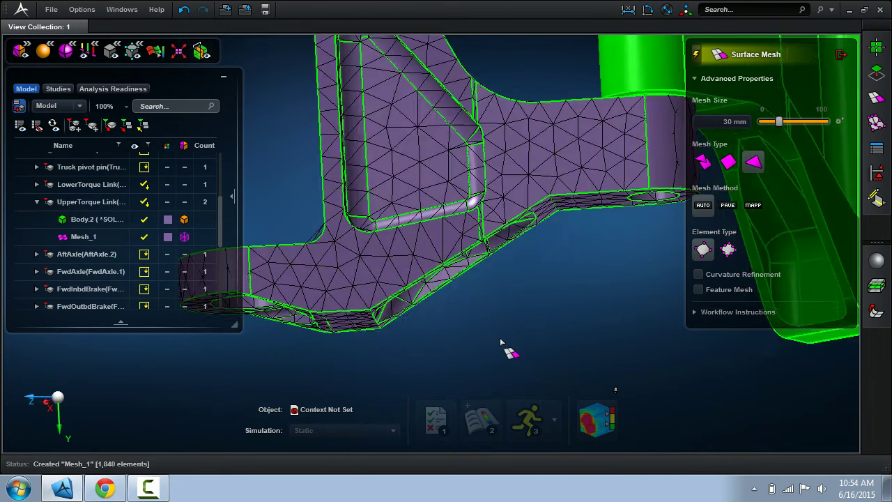
middle_drag(501, 343, 502, 277)
right_drag(502, 277, 510, 321)
click(841, 55)
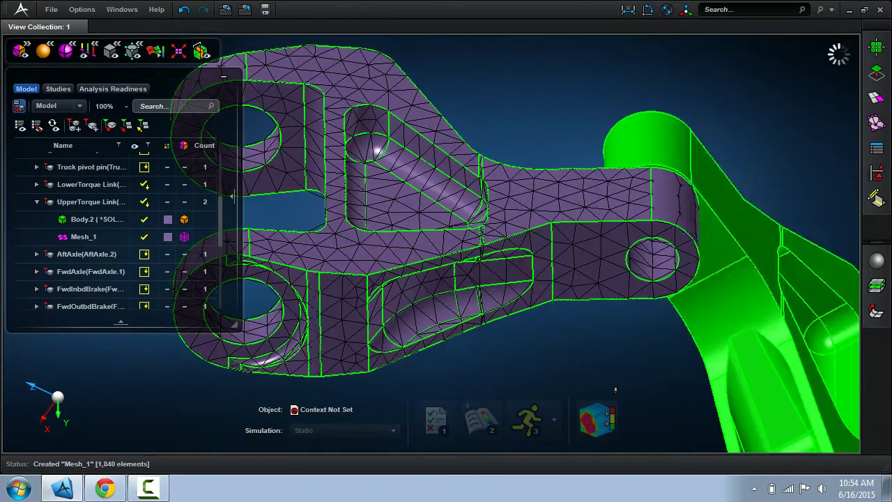
Step: Check the upper link mesh's Quality Index in wireframe, hiding the good and bad elements to examine the invalid ones
mouse_move(54, 58)
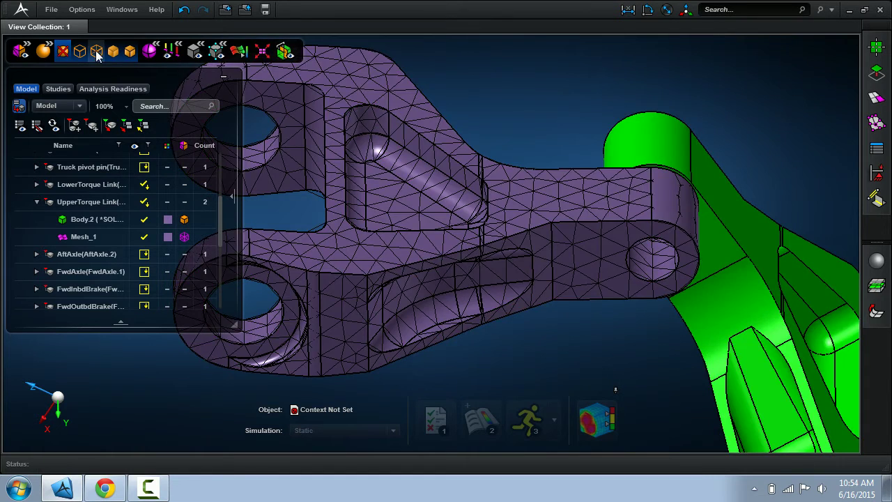
click(95, 51)
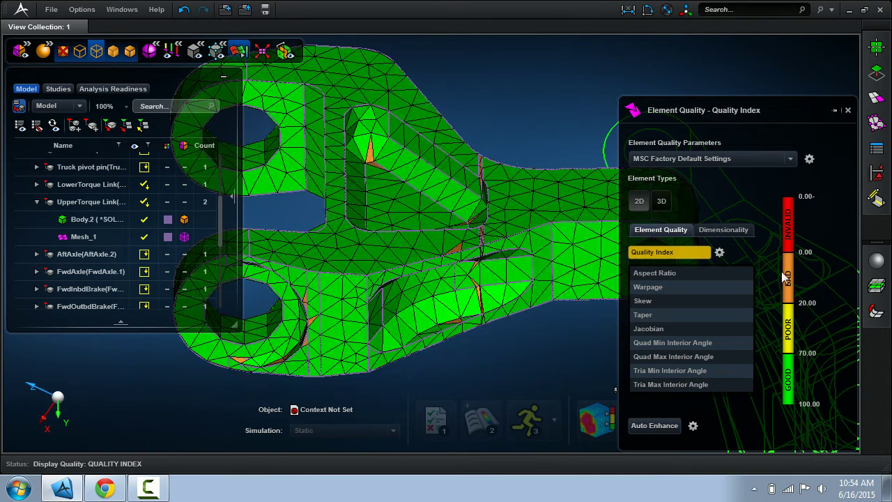
click(787, 378)
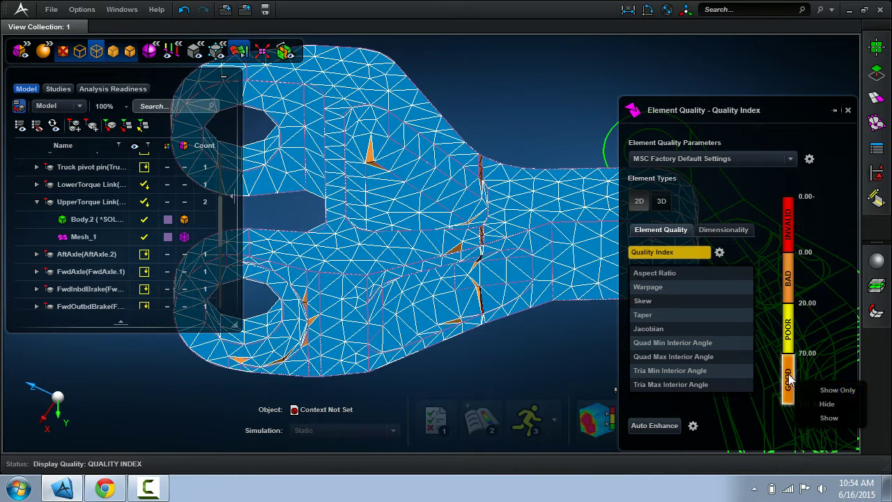
click(806, 403)
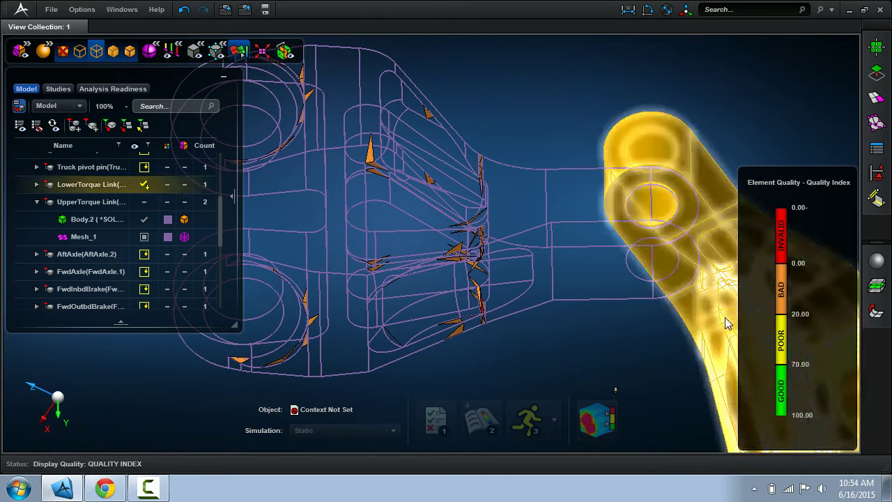
mouse_move(789, 278)
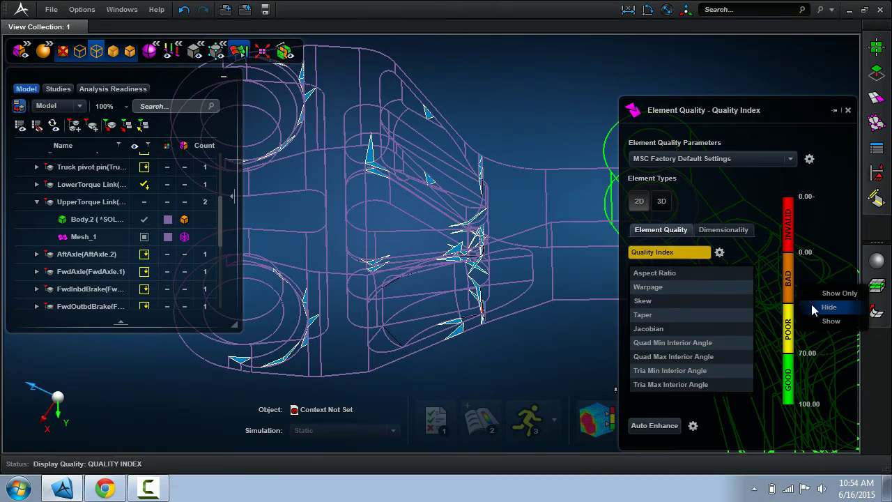
click(811, 304)
scroll(540, 340, up, 5)
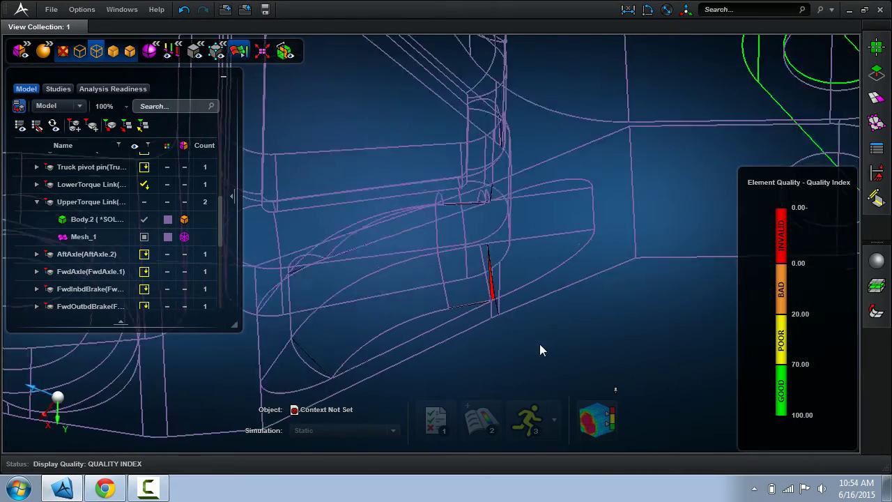
middle_drag(540, 348, 566, 352)
scroll(516, 347, up, 6)
scroll(540, 336, down, 3)
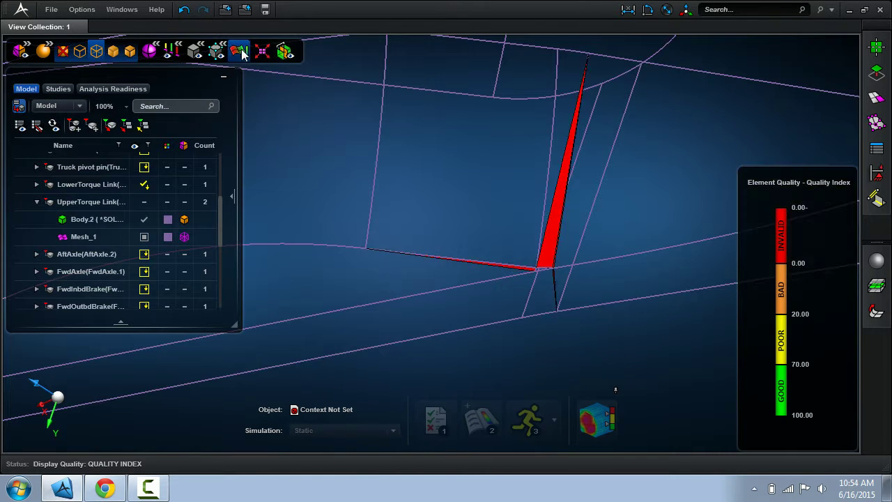
Step: Turn off the element quality display, restore shading with edges, and hide Mesh_1
click(97, 52)
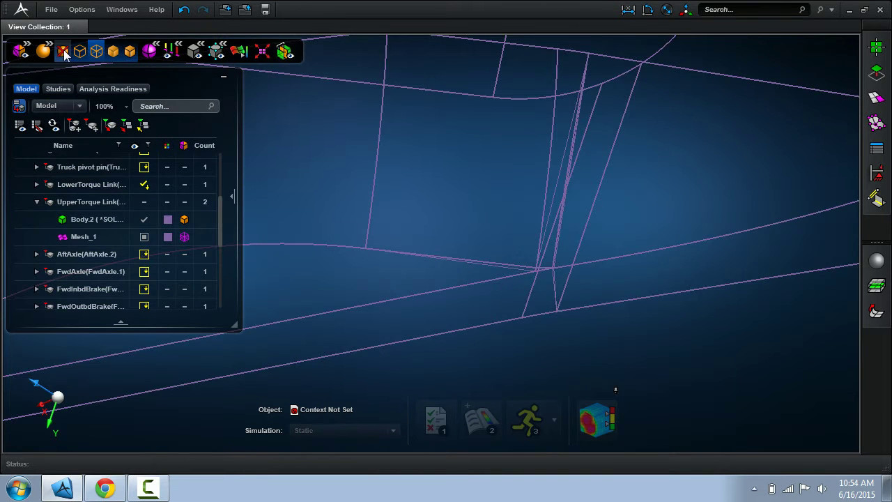
click(63, 52)
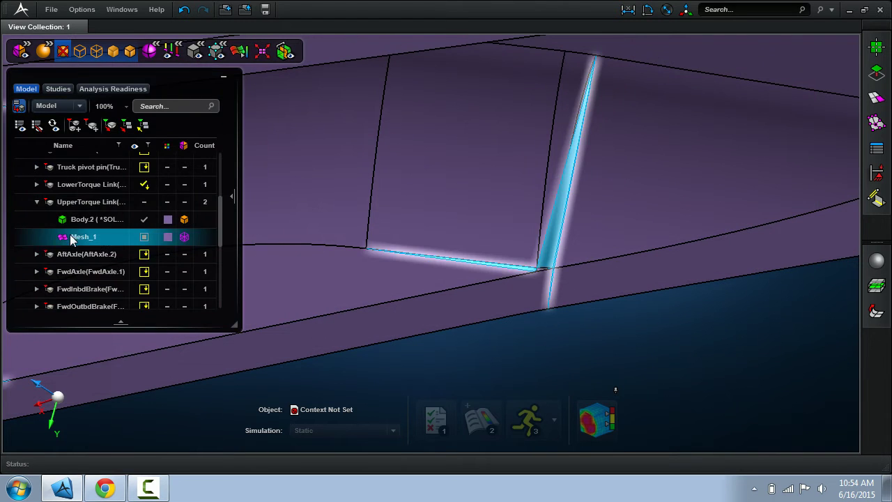
right_click(81, 241)
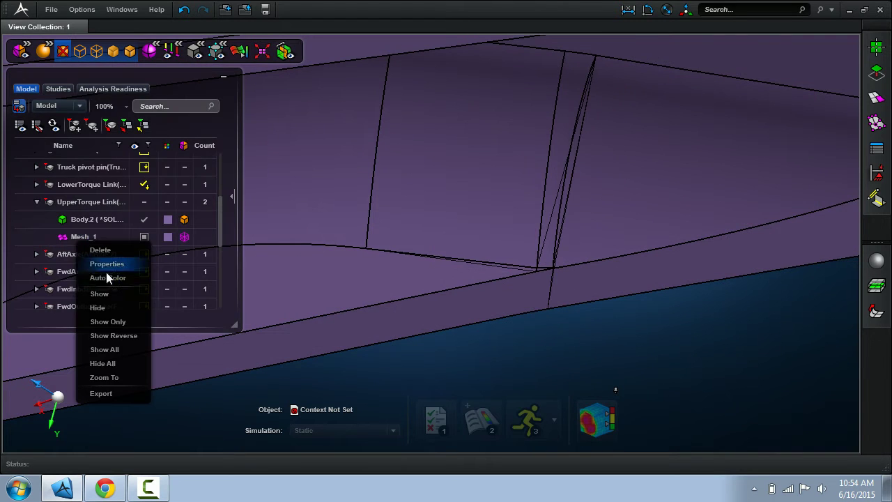
click(111, 306)
Step: Examine the tiny edges and sliver faces around the side pocket and ribs of the upper torque link geometry
scroll(557, 292, up, 3)
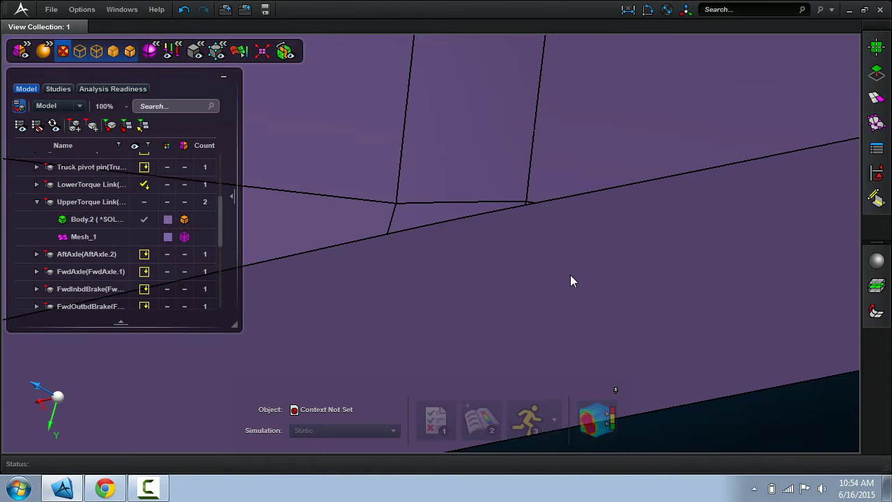
click(570, 275)
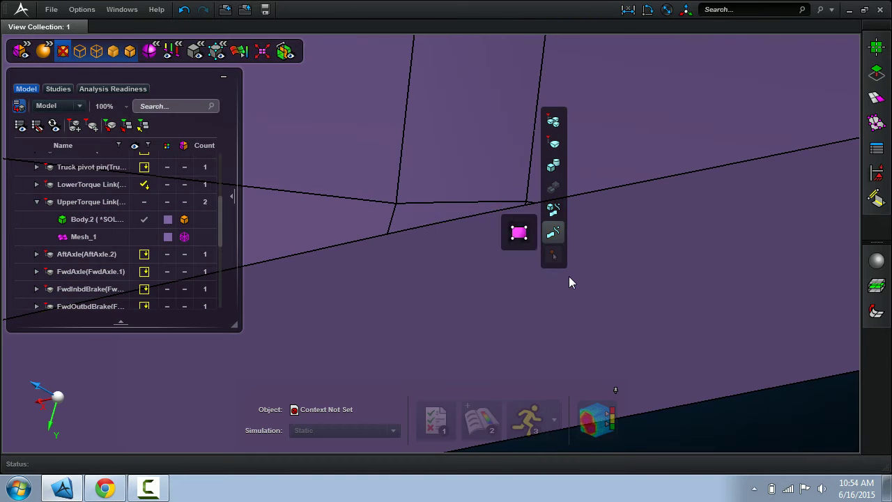
key(f)
scroll(529, 205, up, 3)
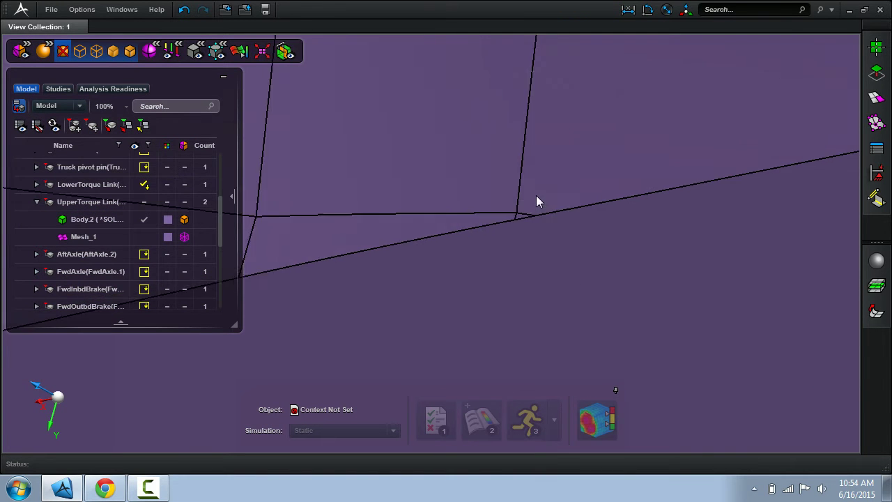
scroll(529, 205, up, 2)
middle_drag(455, 266, 462, 269)
scroll(483, 262, down, 6)
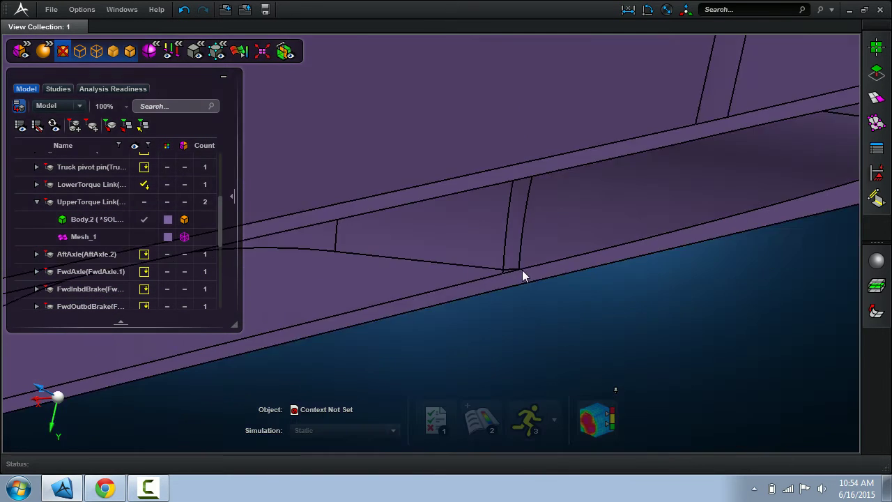
scroll(512, 276, down, 5)
scroll(389, 307, up, 5)
scroll(401, 310, down, 5)
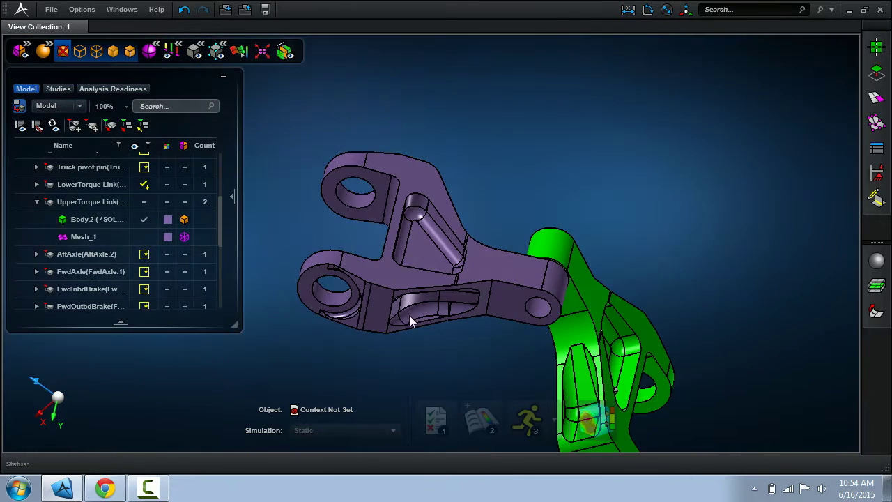
scroll(409, 322, up, 5)
scroll(469, 348, down, 5)
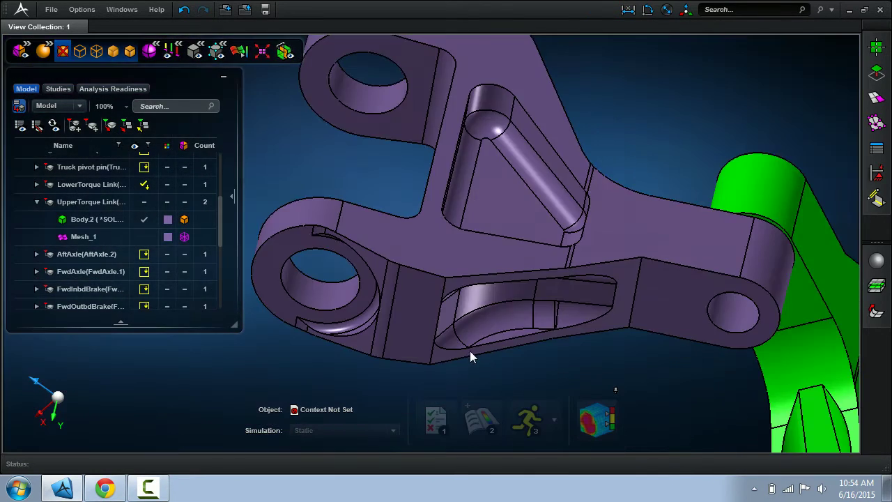
scroll(470, 352, up, 6)
scroll(430, 122, up, 4)
scroll(478, 188, down, 5)
mouse_move(564, 89)
middle_down()
mouse_move(557, 85)
mouse_move(568, 84)
middle_up()
scroll(568, 86, down, 3)
middle_drag(553, 138, 614, 174)
scroll(631, 190, up, 4)
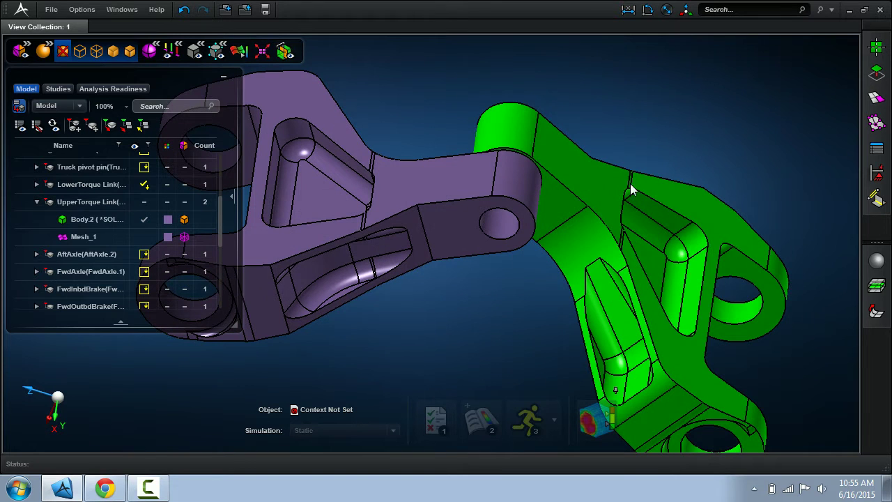
Step: Preview the small-feature removal on the upper link's Body.2 in Geometry Cleanup at 0.25 mm tolerance, auto-zooming to a listed edge
click(876, 74)
click(805, 244)
click(464, 198)
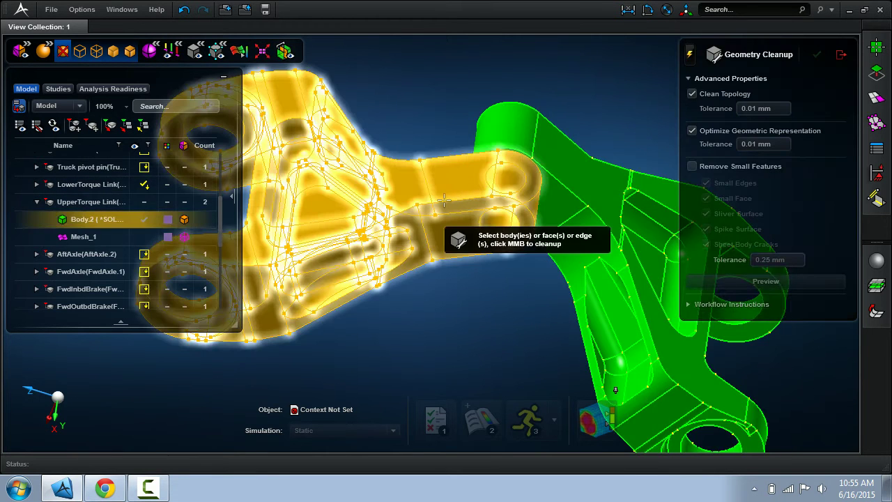
click(443, 200)
click(721, 170)
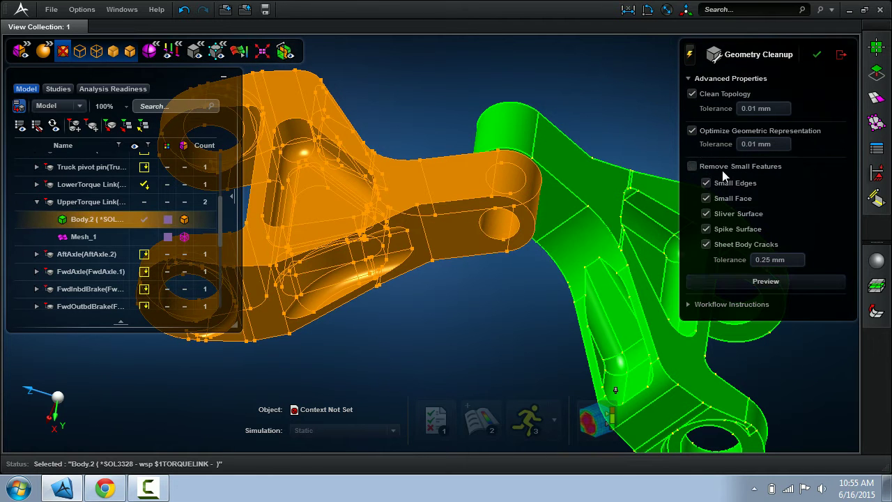
click(774, 281)
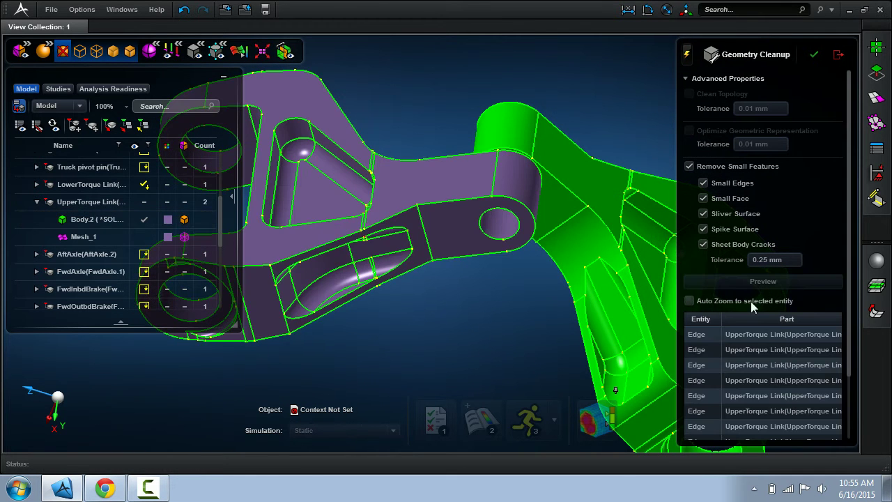
click(724, 350)
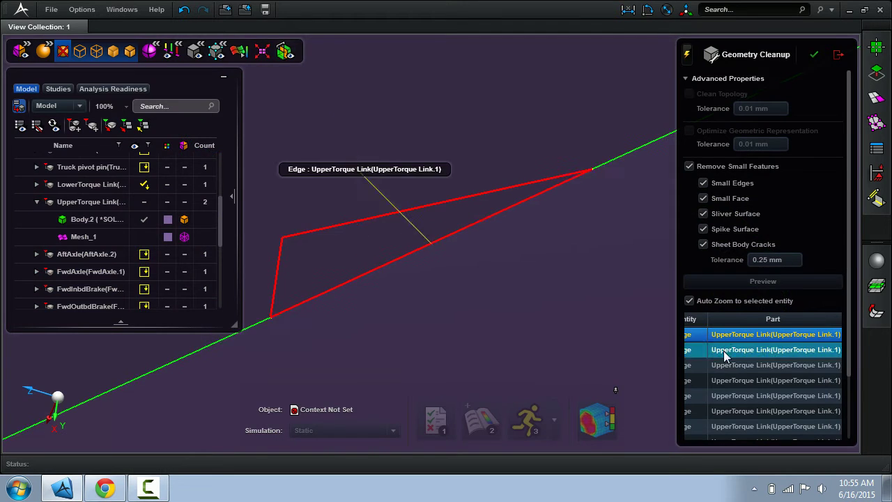
Step: Zoom to another listed small edge of the upper torque link and leave the Geometry Cleanup preview
click(725, 364)
click(839, 54)
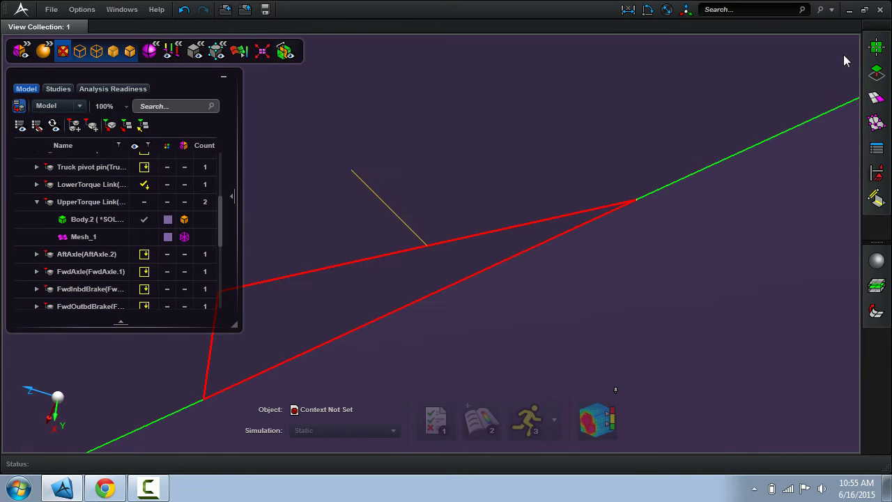
scroll(608, 164, down, 5)
scroll(607, 163, down, 8)
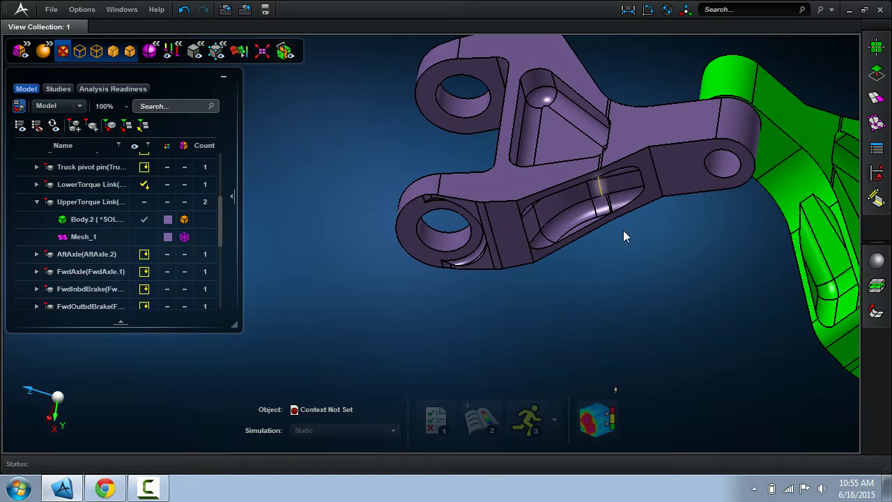
Step: Run Geometry Cleanup on the upper torque link body with 0.01 mm topology and geometry tolerances, removing small features at 0.25 mm
click(876, 73)
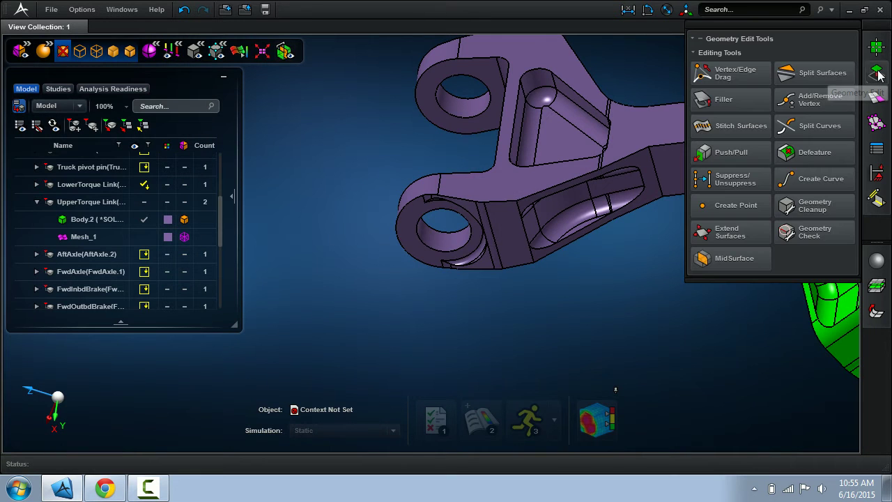
click(827, 212)
click(620, 175)
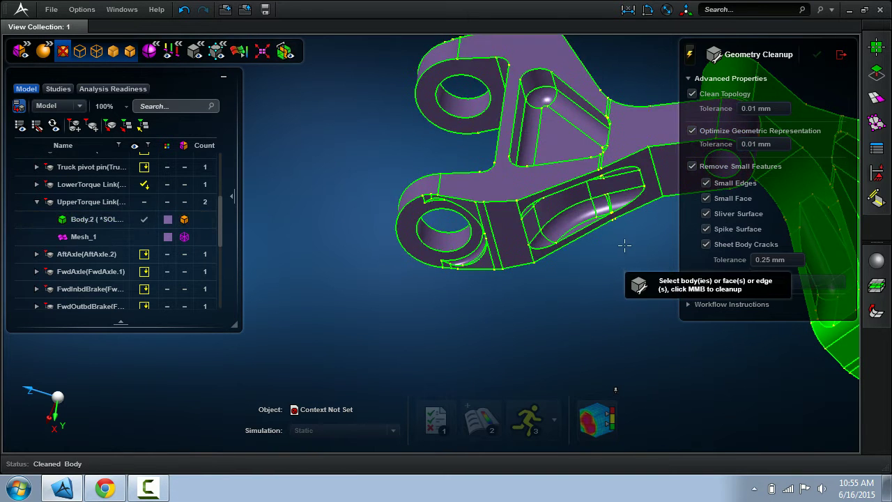
Step: Inspect the cleaned vertices and edges around the upper link's side pocket, closing Geometry Cleanup
scroll(621, 216, up, 8)
mouse_move(510, 185)
middle_down()
mouse_move(509, 197)
mouse_move(517, 198)
middle_up()
scroll(419, 208, up, 4)
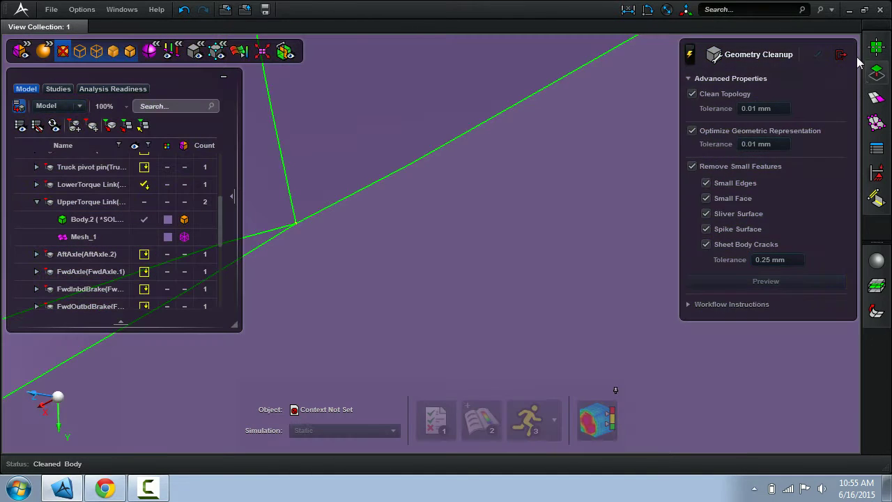
click(841, 55)
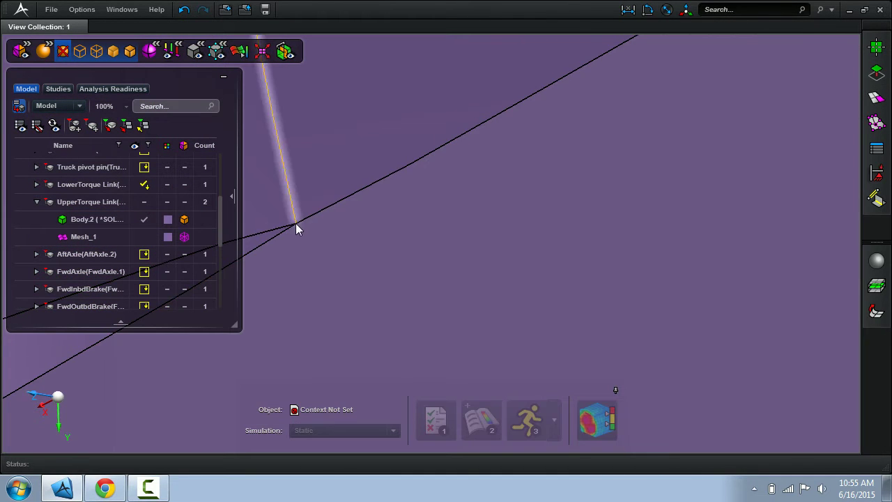
scroll(415, 241, down, 5)
scroll(407, 163, up, 6)
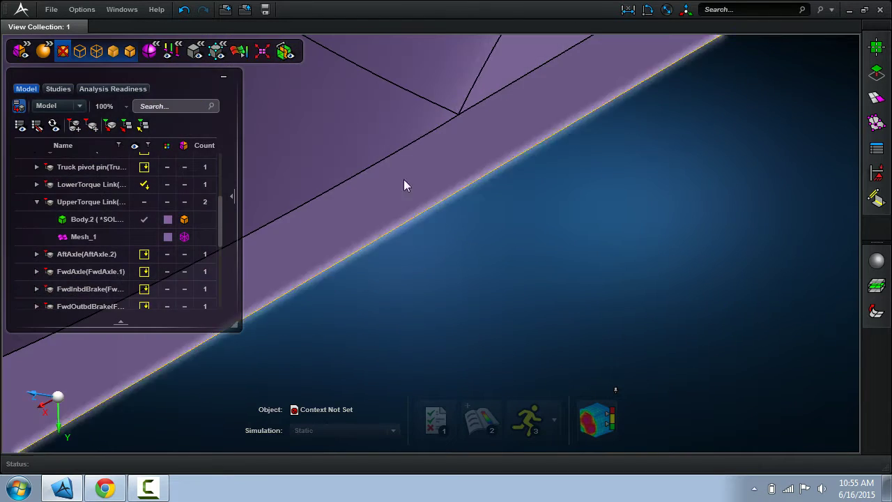
scroll(360, 163, down, 5)
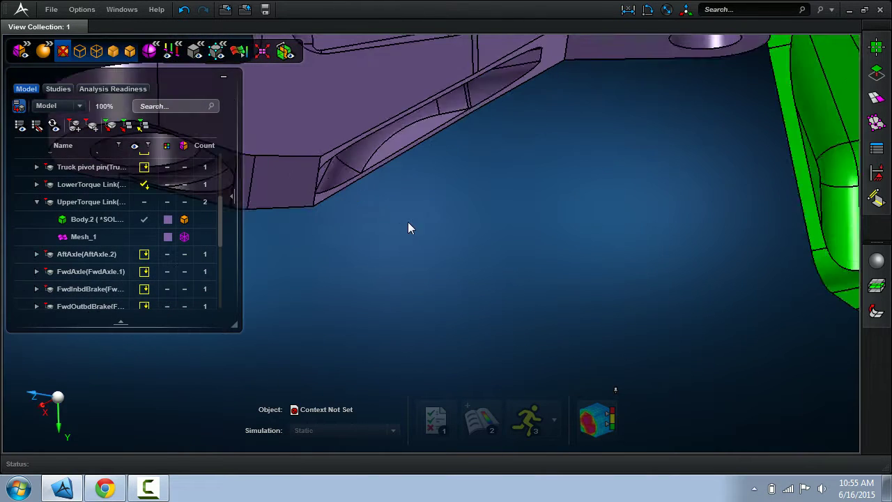
middle_drag(419, 220, 417, 214)
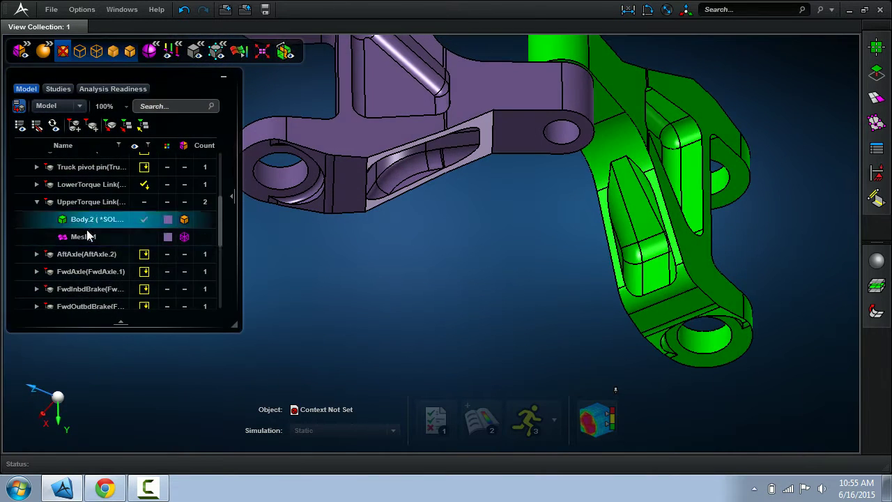
Step: Show Mesh_1 again on the cleaned upper torque link
scroll(419, 276, down, 5)
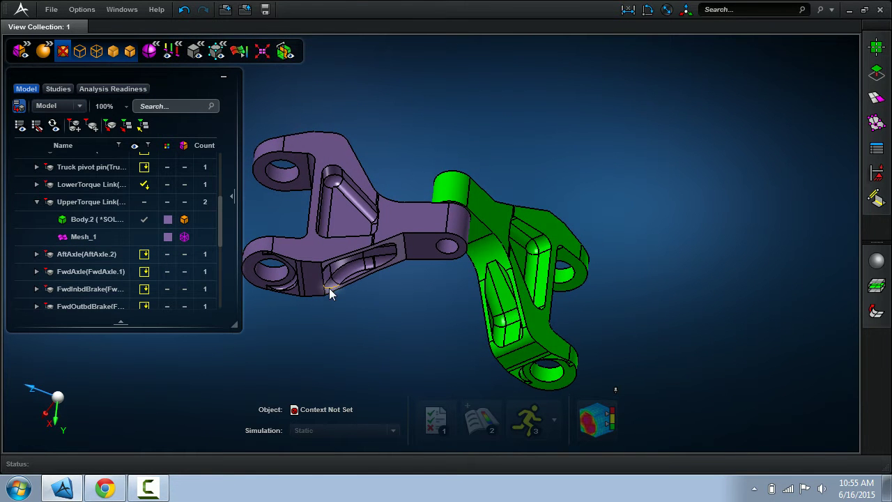
scroll(377, 299, up, 5)
click(363, 294)
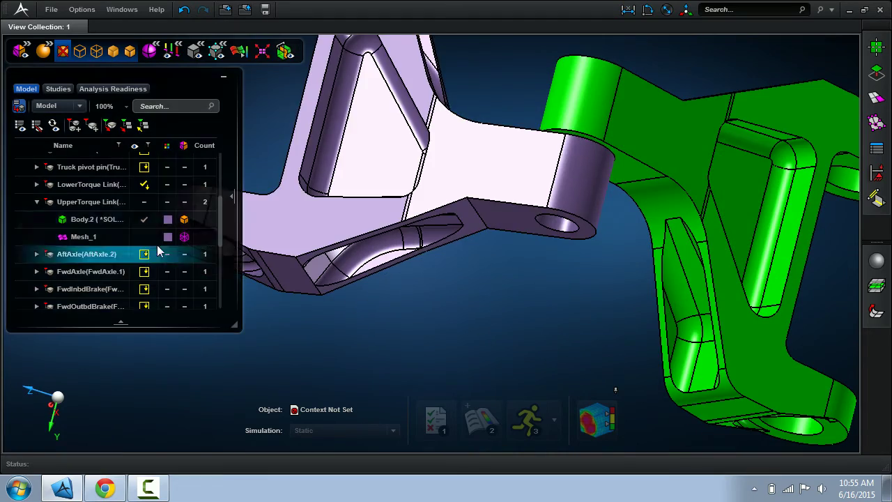
right_click(95, 237)
click(124, 296)
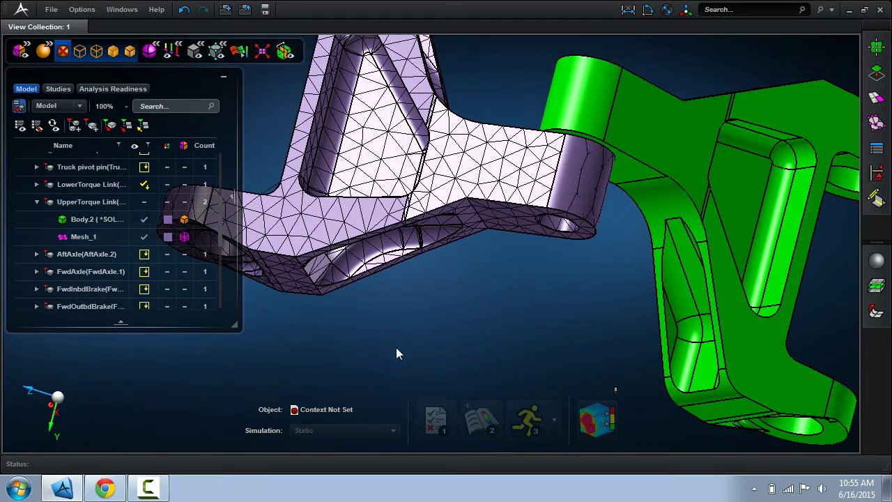
middle_drag(396, 342, 384, 321)
Step: Remove the small fillet face inside the upper link's side pocket using Defeature with automatic feature detection
click(872, 76)
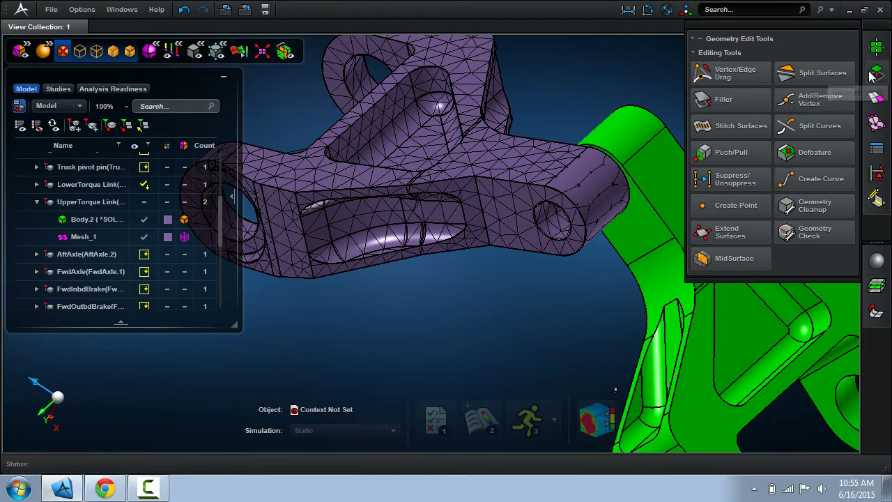
click(817, 148)
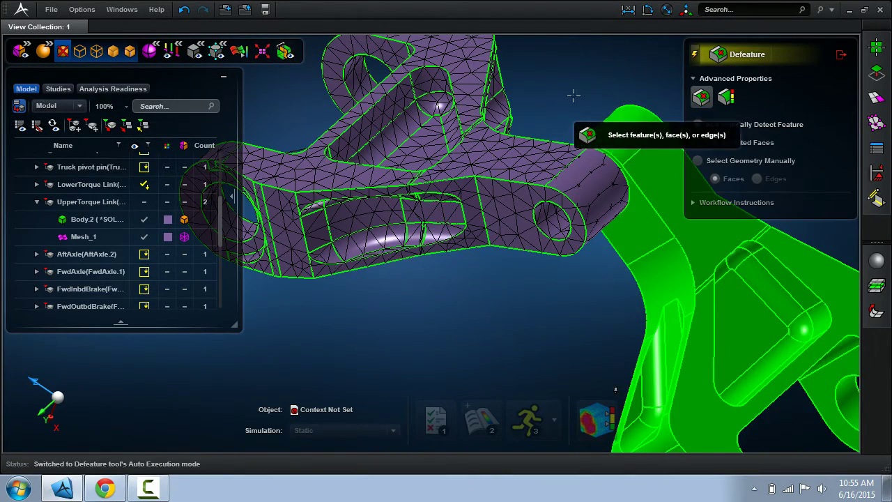
middle_drag(587, 85, 752, 276)
scroll(742, 276, up, 3)
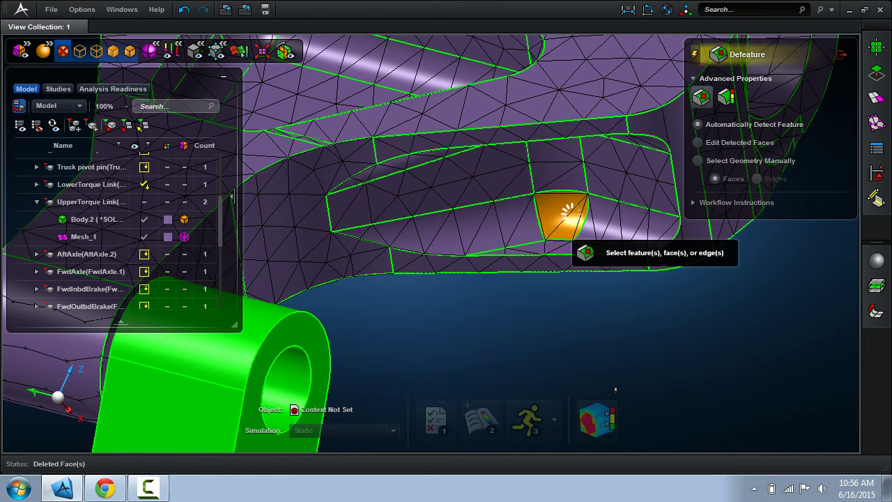
middle_drag(559, 282, 550, 129)
scroll(559, 302, down, 4)
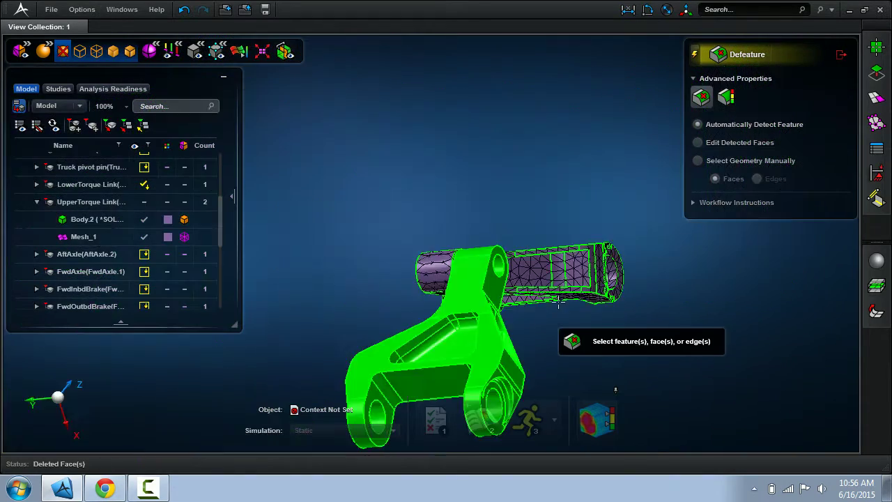
Step: Manually select the narrow sliver face and the tiny adjoining face at the side pocket's rim and remove them with Defeature
middle_drag(532, 325, 619, 347)
scroll(462, 358, up, 8)
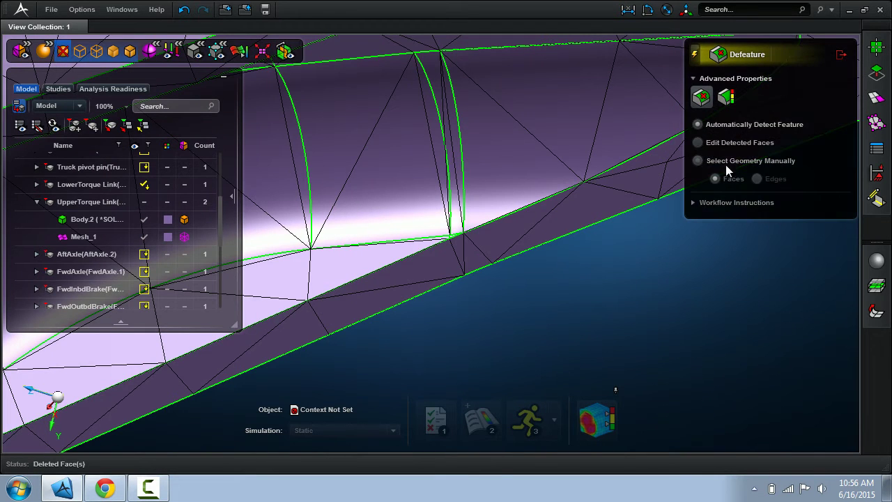
click(698, 160)
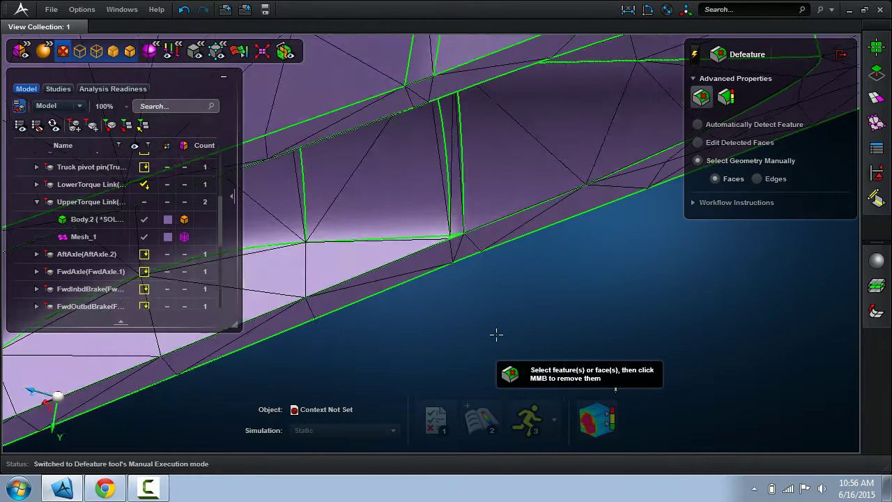
scroll(488, 311, up, 4)
click(459, 170)
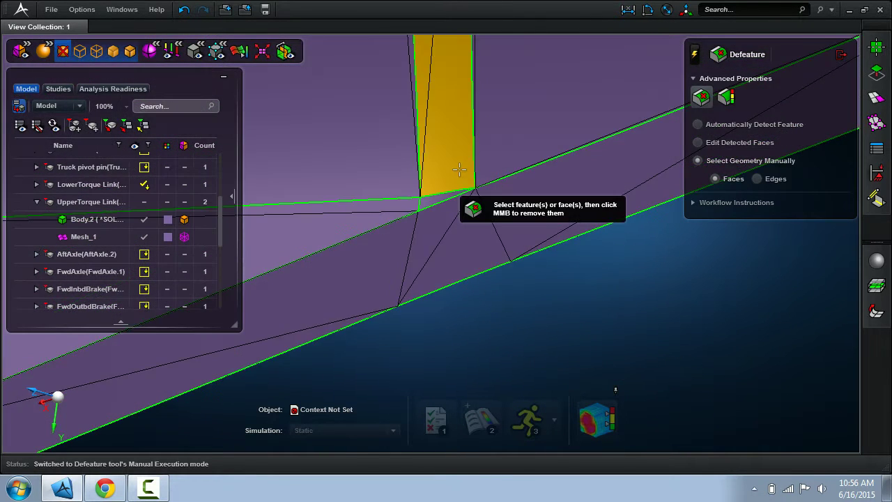
click(442, 197)
click(488, 169)
middle_click(586, 325)
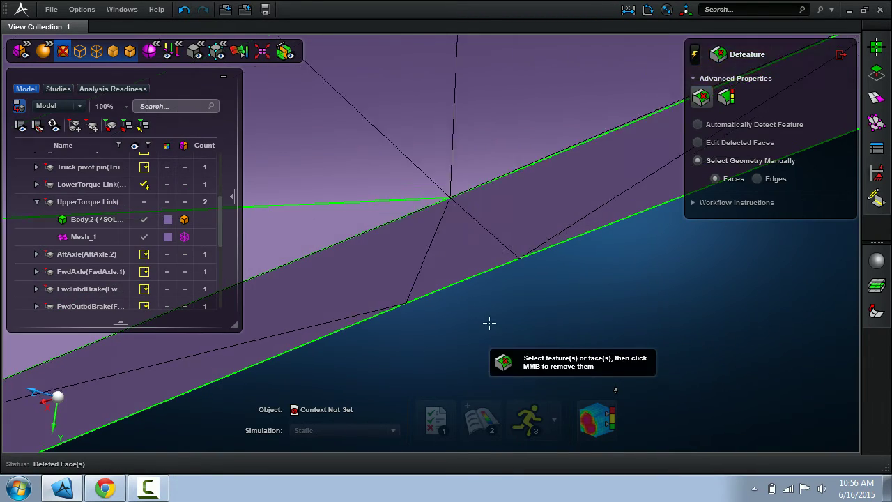
Step: Manually select the two narrow strip faces in the upper link's opposite side pocket and remove them
scroll(490, 319, down, 6)
middle_drag(493, 315, 539, 279)
scroll(542, 227, up, 10)
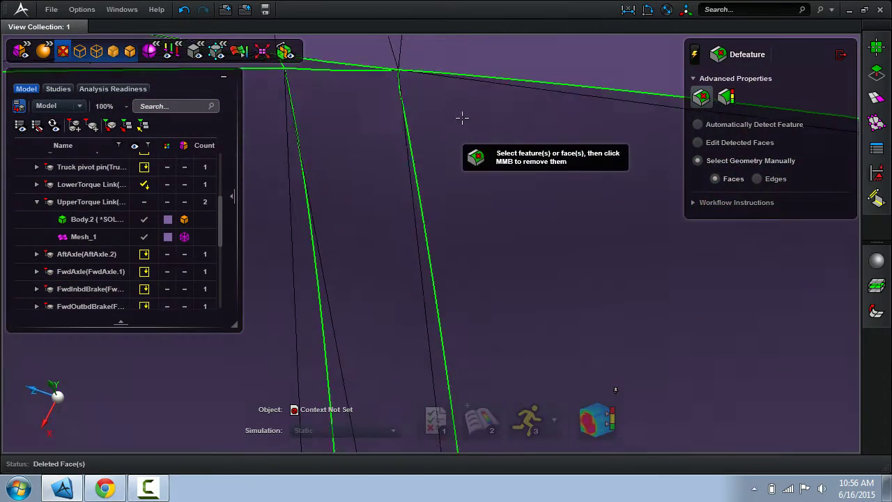
middle_drag(462, 117, 411, 88)
click(349, 90)
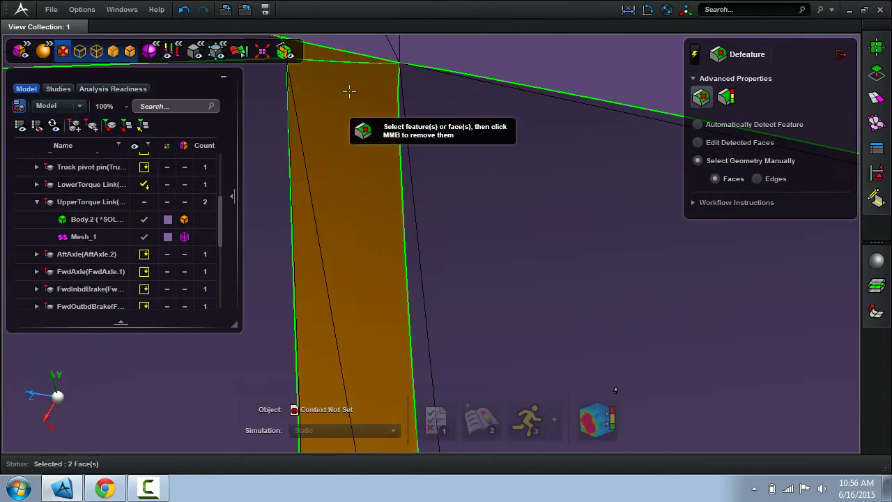
click(444, 126)
middle_click(443, 127)
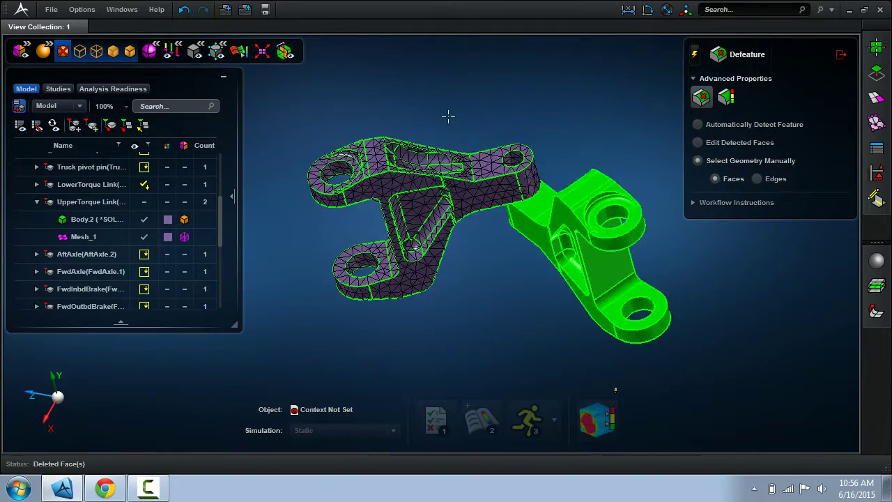
Step: Recognize the removable features of the whole upper torque link with Defeature's range-based mode
middle_drag(448, 116, 452, 164)
scroll(443, 224, up, 3)
mouse_move(443, 225)
middle_down()
mouse_move(442, 239)
mouse_move(417, 225)
mouse_move(418, 243)
mouse_move(439, 227)
middle_up()
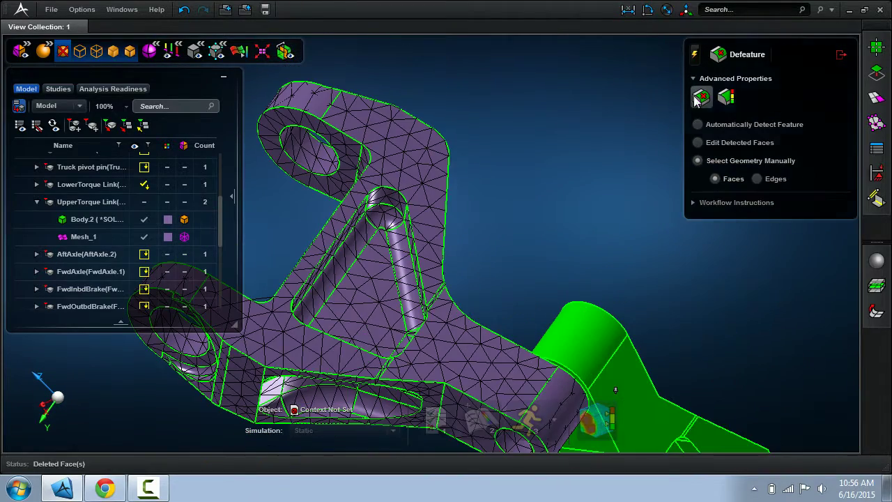
click(726, 96)
click(421, 248)
middle_click(574, 216)
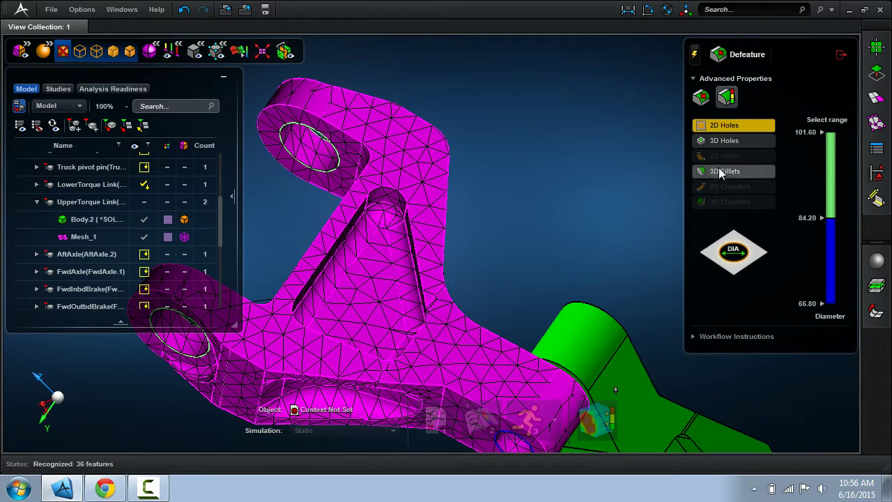
Step: Split the 3D fillets' radius range at 99.33 and 71.66 and remove the recognized fillets from the upper link
click(722, 173)
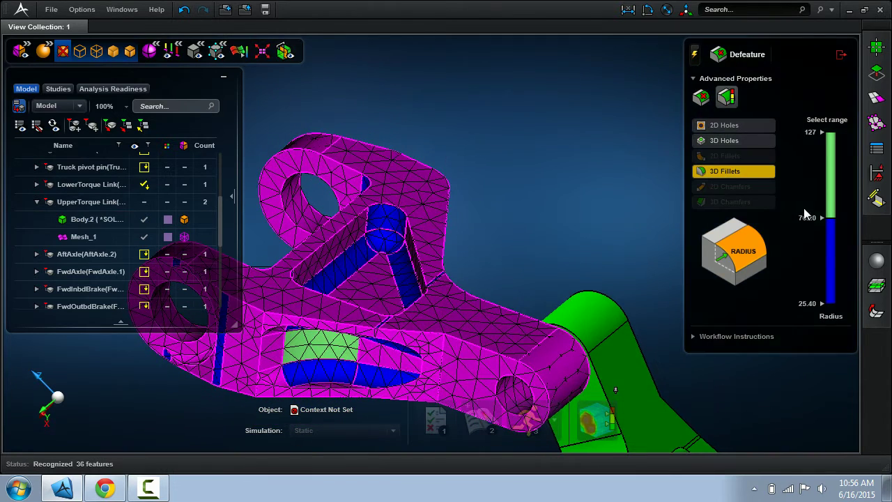
mouse_move(829, 192)
mouse_down()
mouse_move(831, 132)
mouse_move(830, 179)
mouse_up()
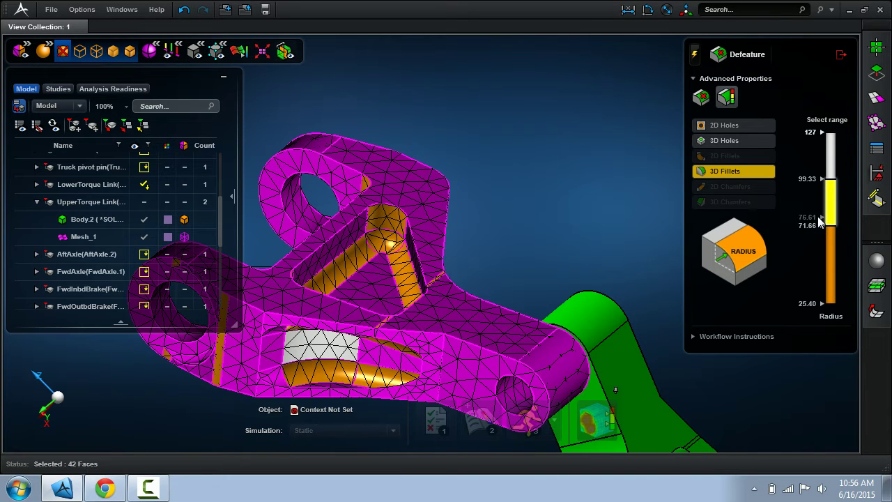
click(830, 222)
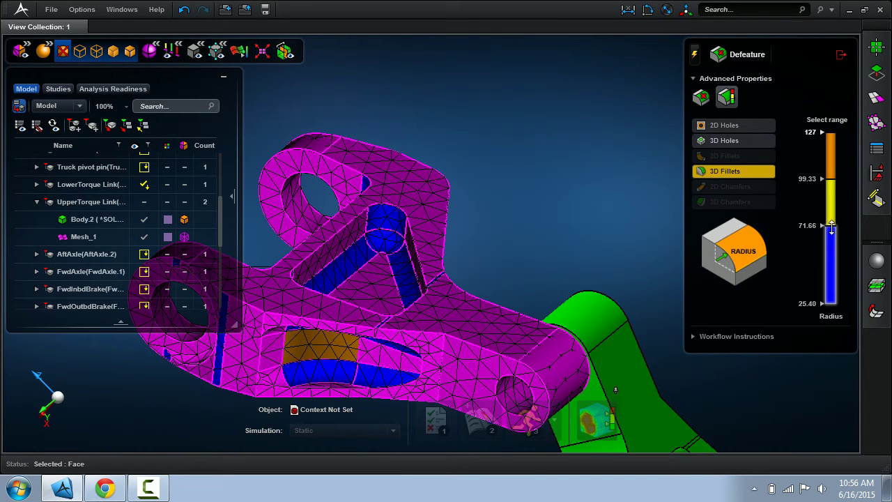
click(834, 166)
middle_drag(522, 197, 648, 146)
middle_click(526, 208)
click(701, 97)
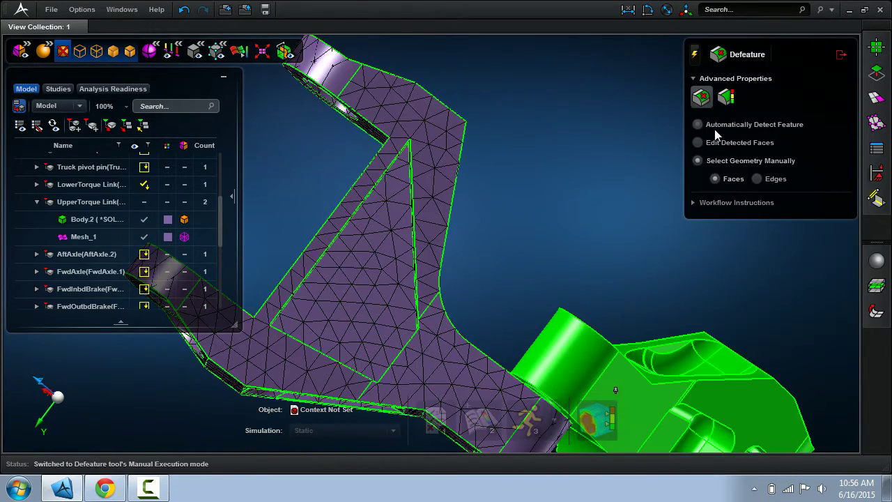
Step: Remove the curved relief faces around the upper link's lug bore using automatic feature detection
click(712, 126)
middle_drag(492, 202, 539, 183)
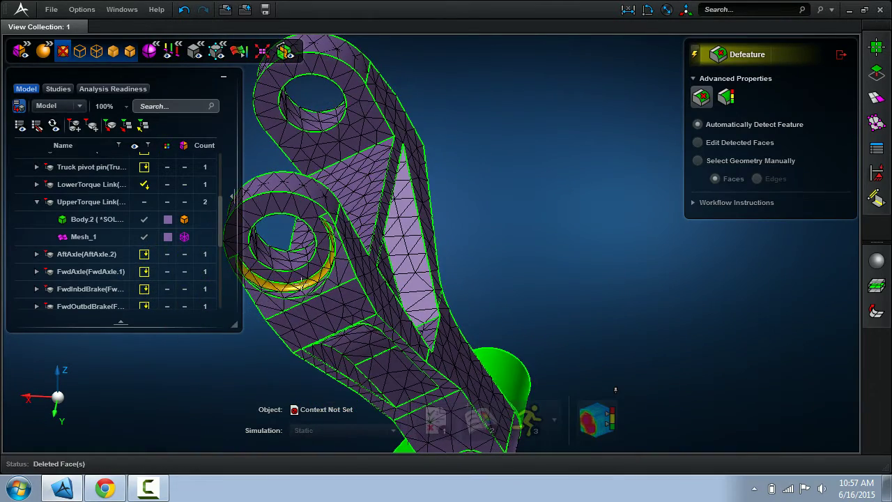
scroll(296, 293, up, 5)
scroll(372, 288, down, 5)
middle_drag(371, 288, 379, 249)
scroll(379, 249, up, 5)
click(476, 121)
scroll(476, 120, down, 5)
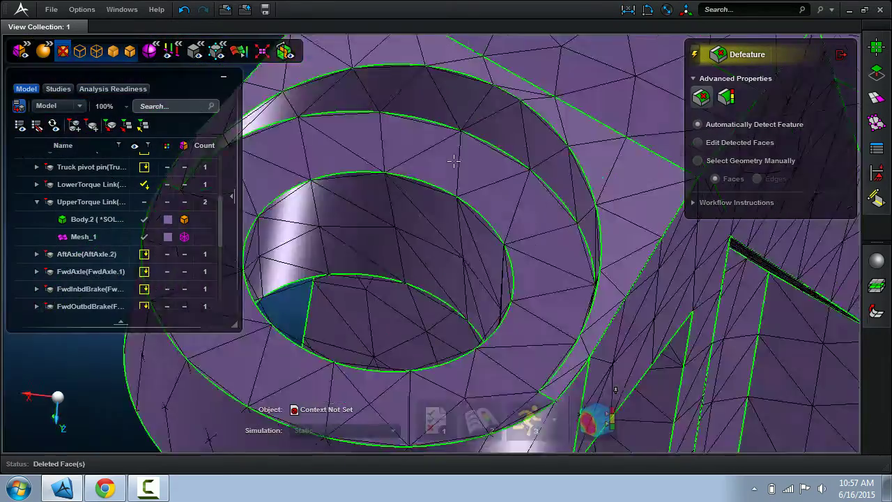
Step: Remove the remaining curved faces in the upper link's side pocket with automatic feature detection
middle_drag(501, 277, 480, 226)
scroll(479, 225, down, 10)
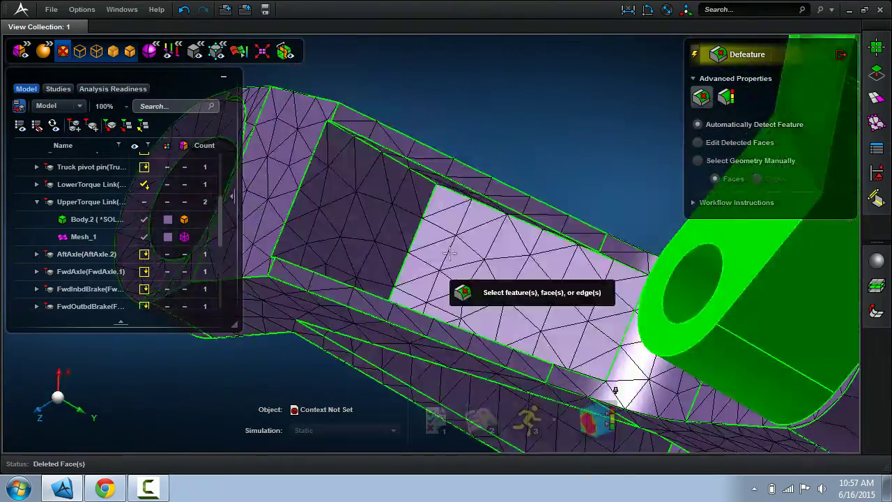
scroll(482, 218, up, 8)
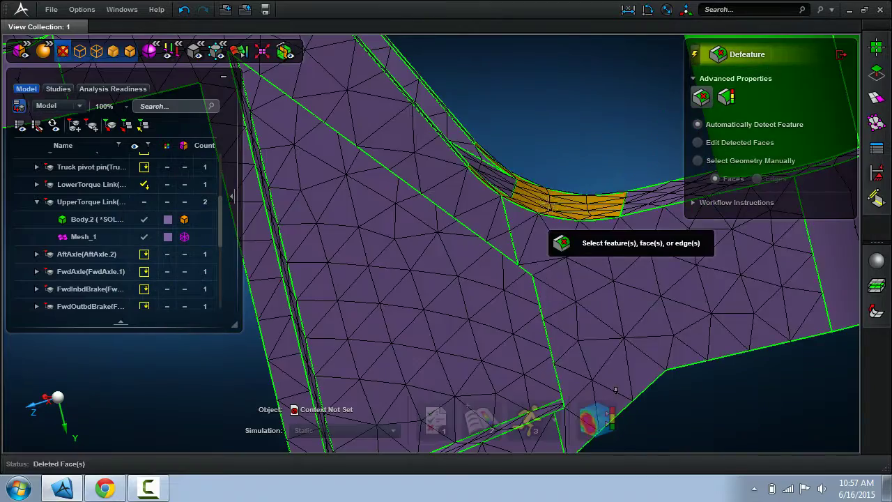
scroll(544, 278, down, 5)
right_drag(544, 267, 436, 195)
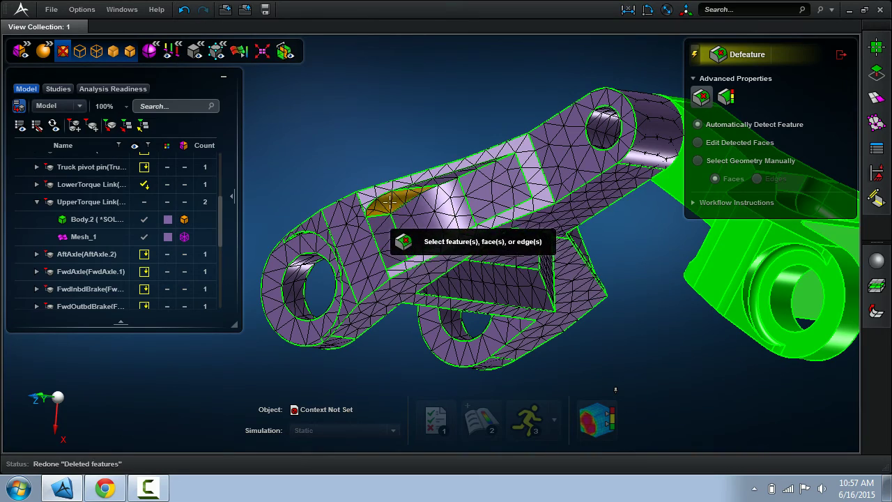
right_drag(433, 221, 470, 84)
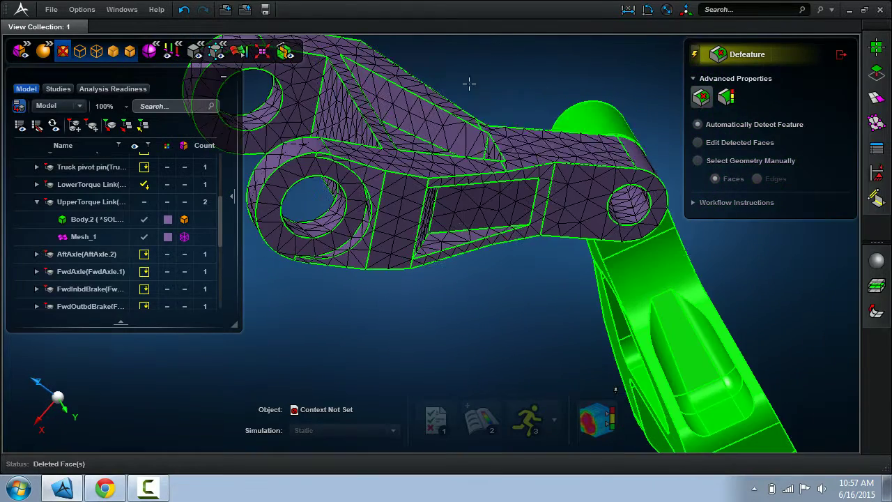
Step: Leave Defeature and delete the existing mesh of the upper torque link
click(843, 55)
right_drag(809, 104, 772, 138)
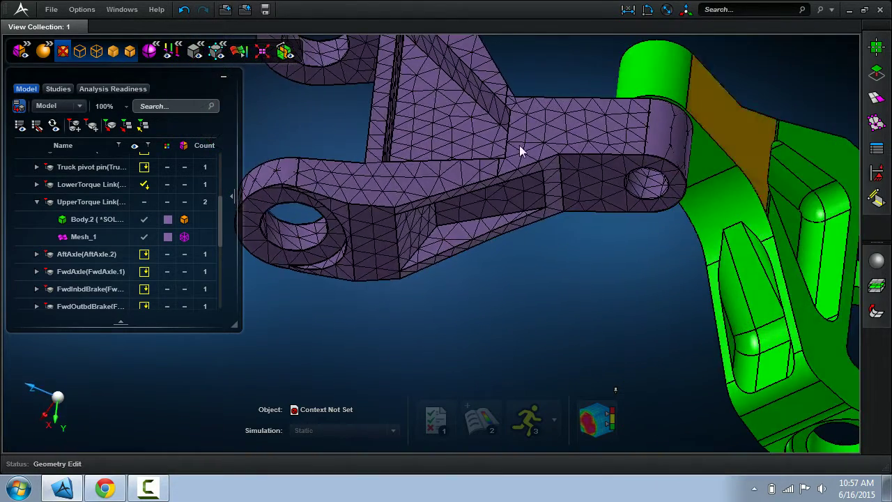
click(81, 236)
right_click(87, 241)
click(104, 250)
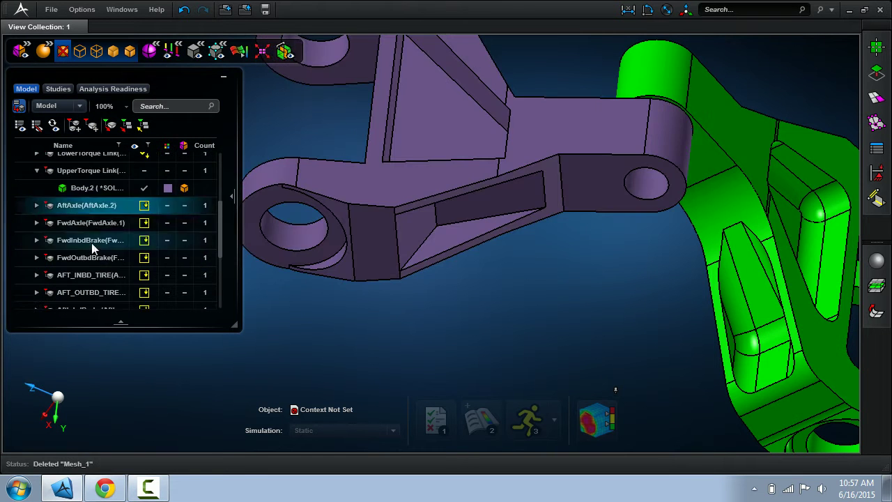
Step: Mesh the simplified upper torque link with a 20 mm tetrahedral solid mesh using curvature refinement
click(877, 100)
click(737, 109)
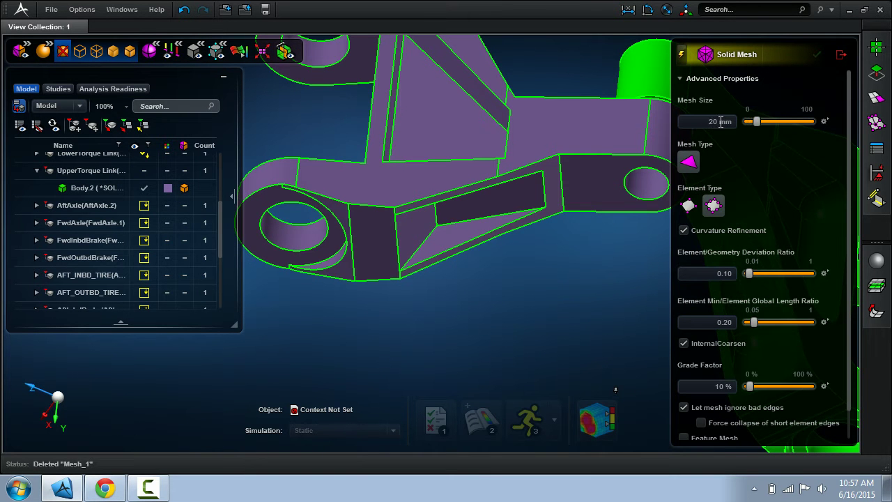
click(545, 147)
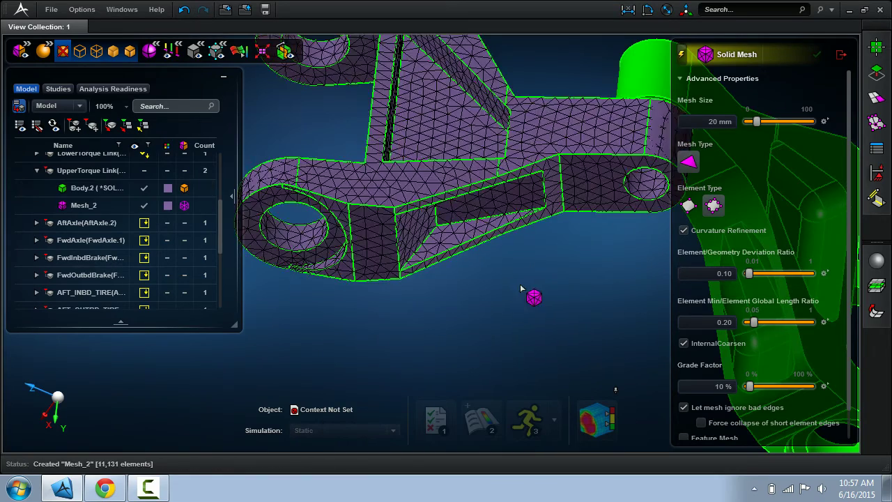
Step: Examine the upper link's new solid mesh around its pockets and lug bores, then leave the meshing tool
key(f)
scroll(282, 223, up, 3)
middle_drag(281, 227, 279, 248)
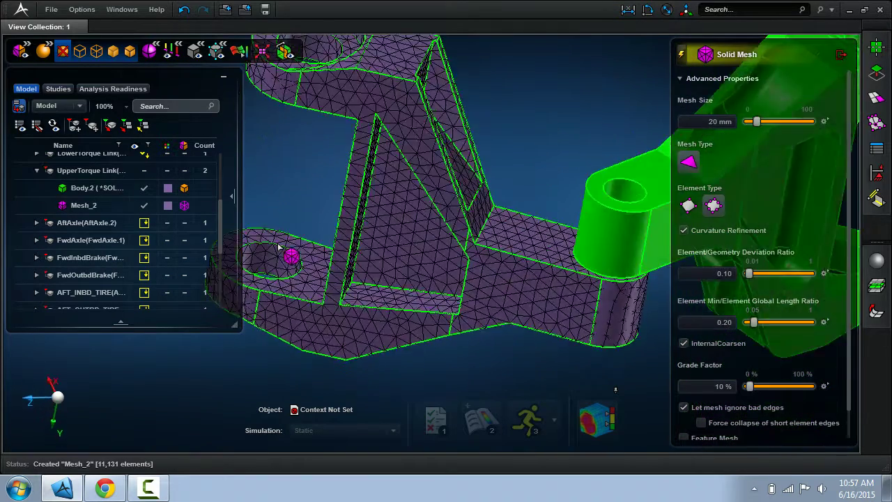
right_drag(279, 249, 301, 383)
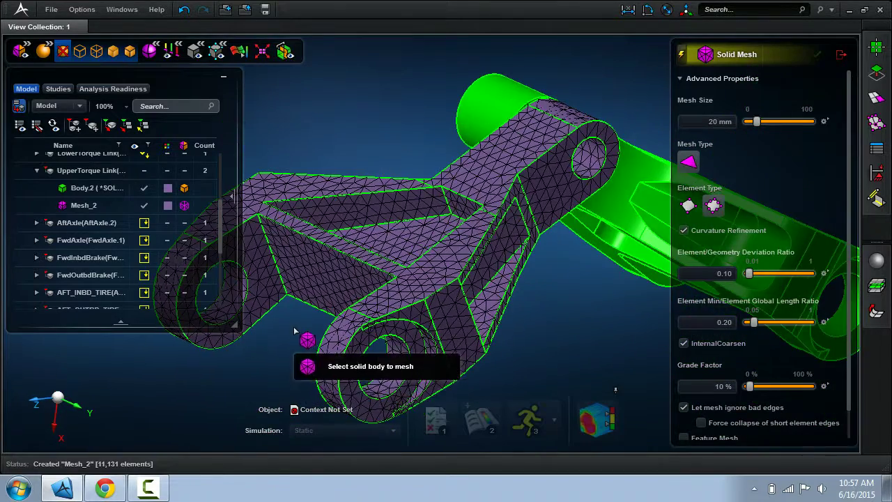
right_drag(297, 331, 322, 360)
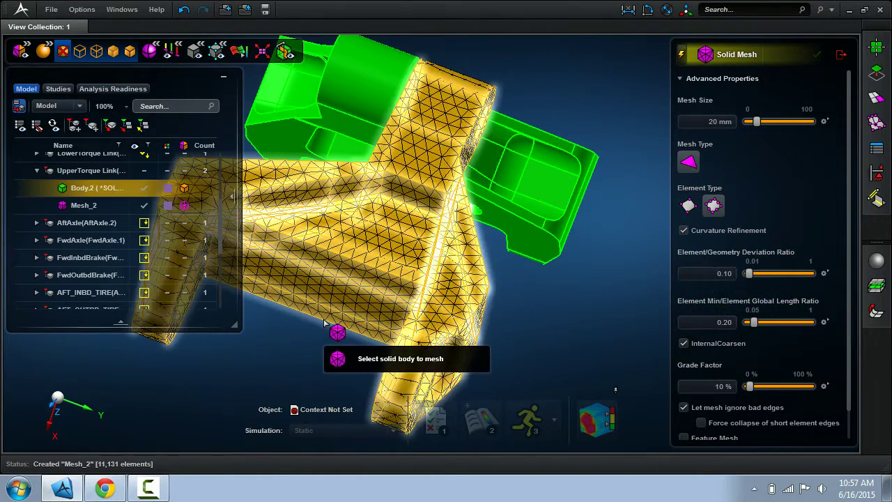
right_drag(533, 358, 549, 299)
scroll(549, 299, down, 5)
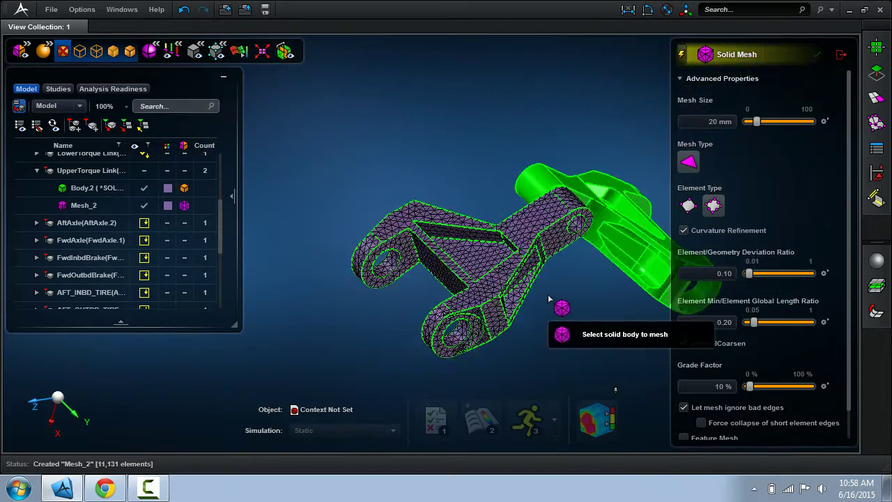
scroll(502, 333, up, 5)
right_drag(481, 340, 399, 354)
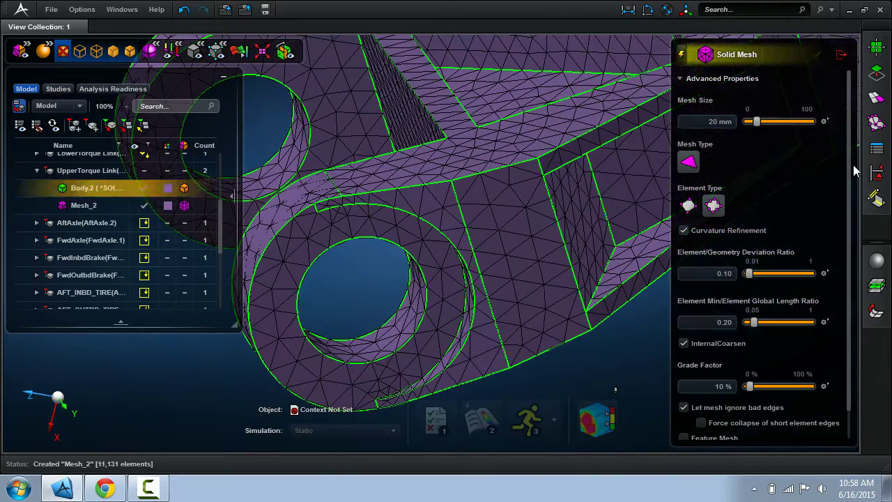
click(842, 56)
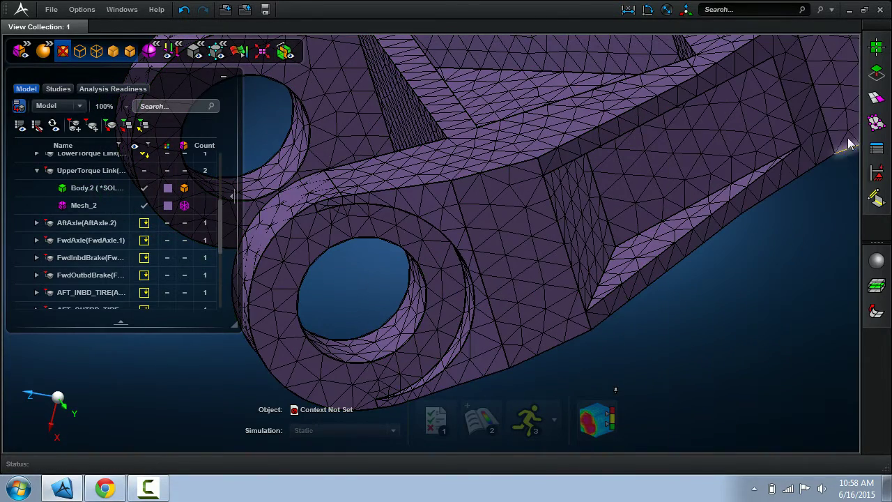
Step: Split the washer radius range at 63.89 in Feature Mesh Settings
click(877, 99)
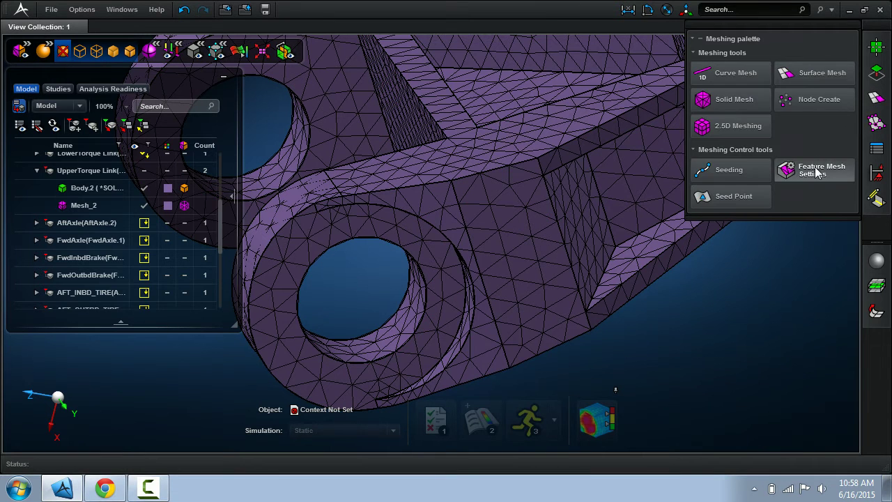
click(641, 291)
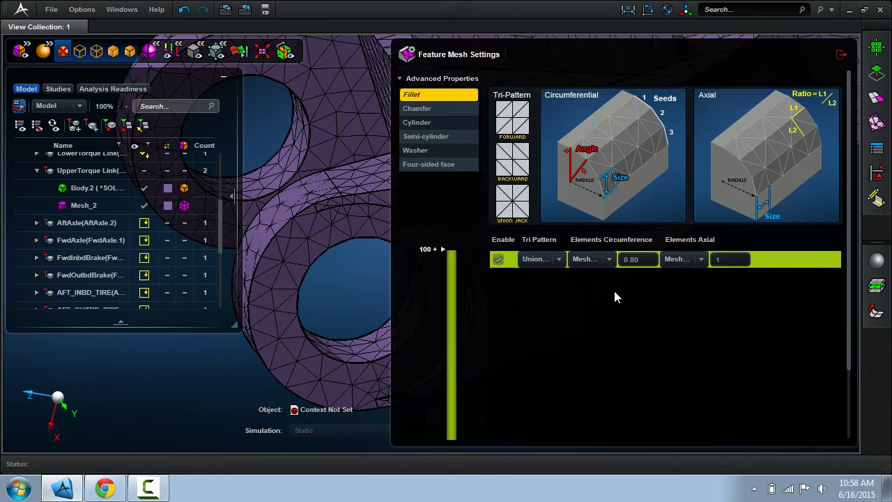
click(453, 150)
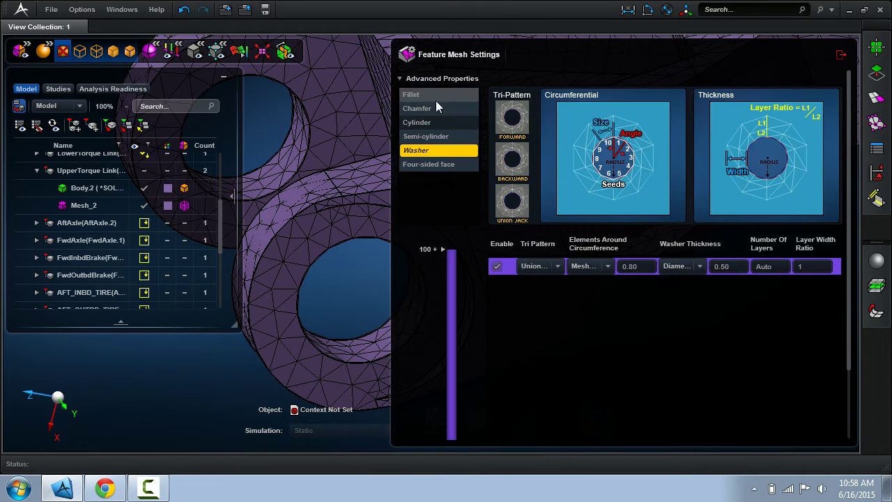
click(446, 328)
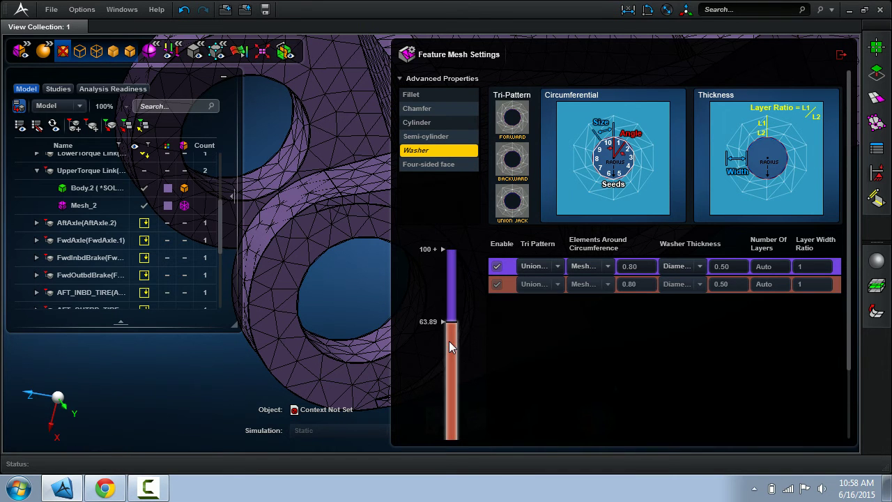
Step: Set the washer thickness to 0.20 for the radius range below 63.89 and close the feature mesh settings
drag(848, 291, 840, 402)
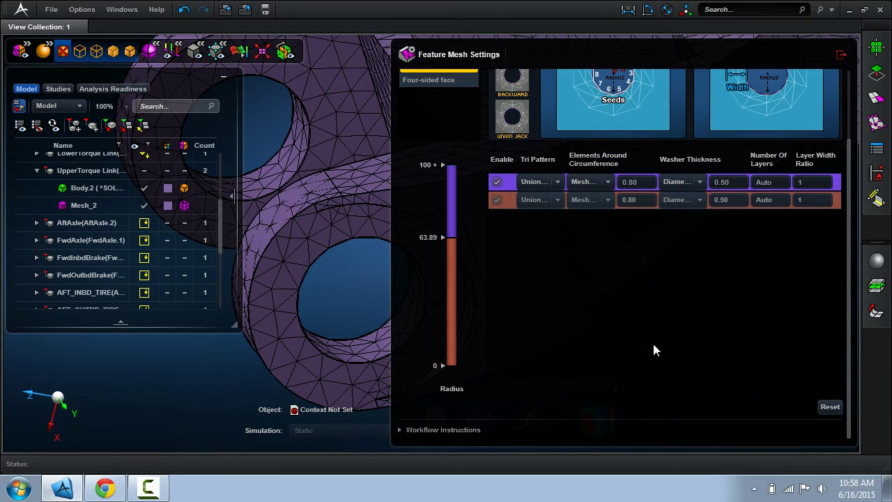
click(729, 201)
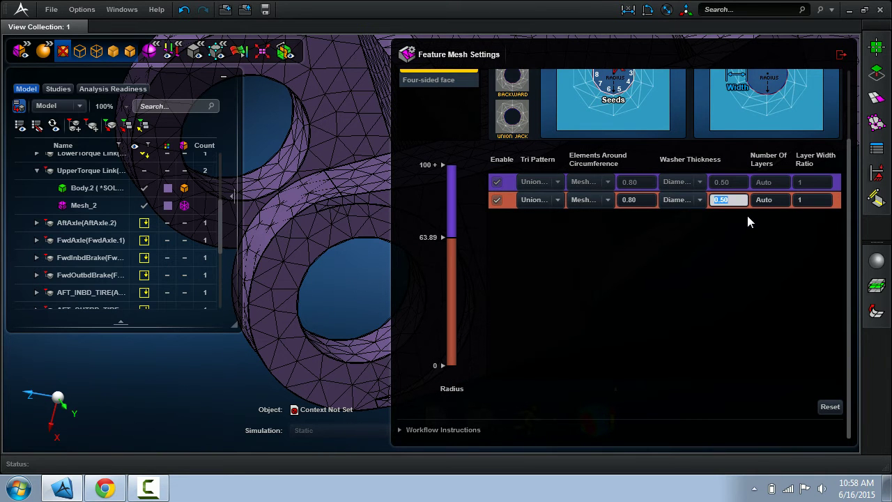
text(0.2)
key(Return)
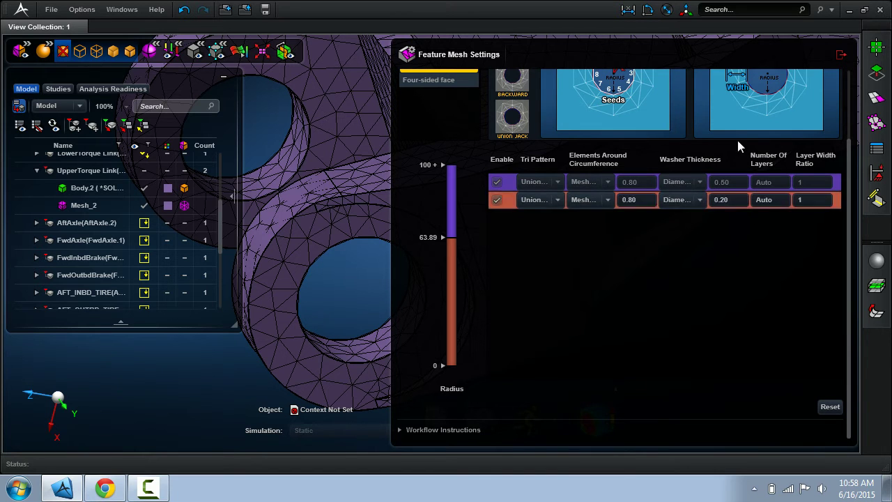
click(840, 56)
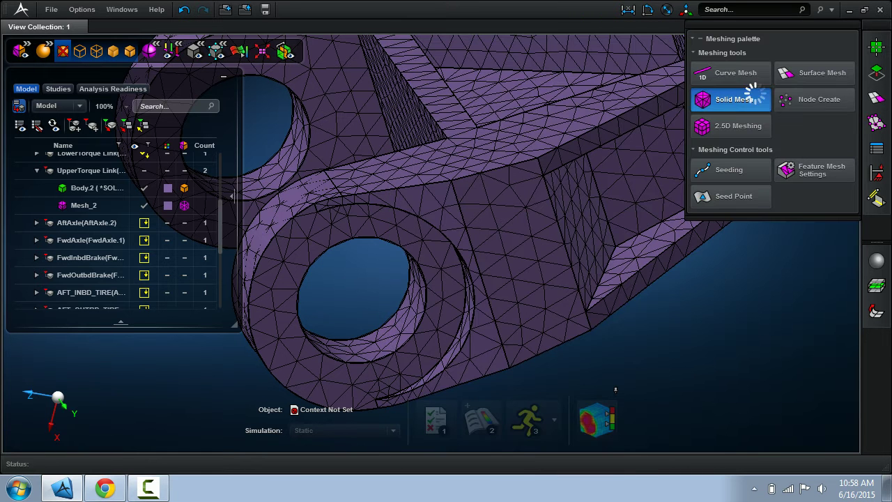
Step: Remesh the upper torque link at 20 mm with Feature Mesh enabled for washers only
click(756, 98)
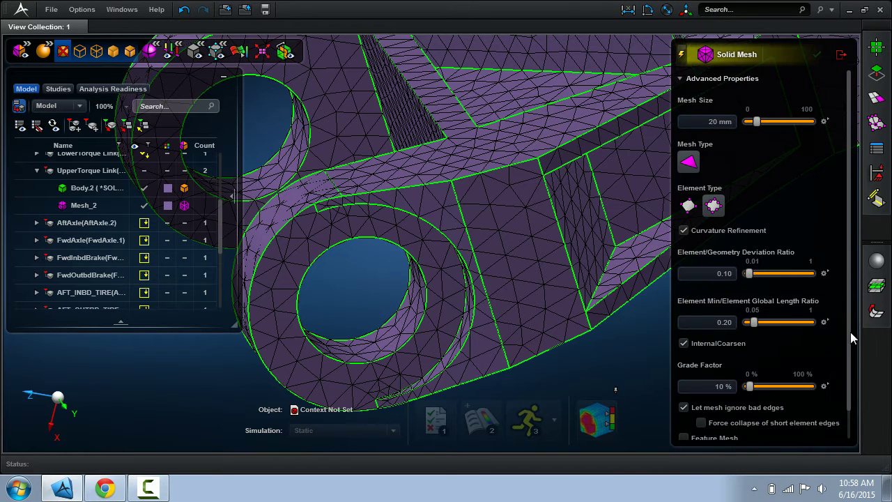
scroll(816, 362, down, 1)
drag(850, 359, 850, 426)
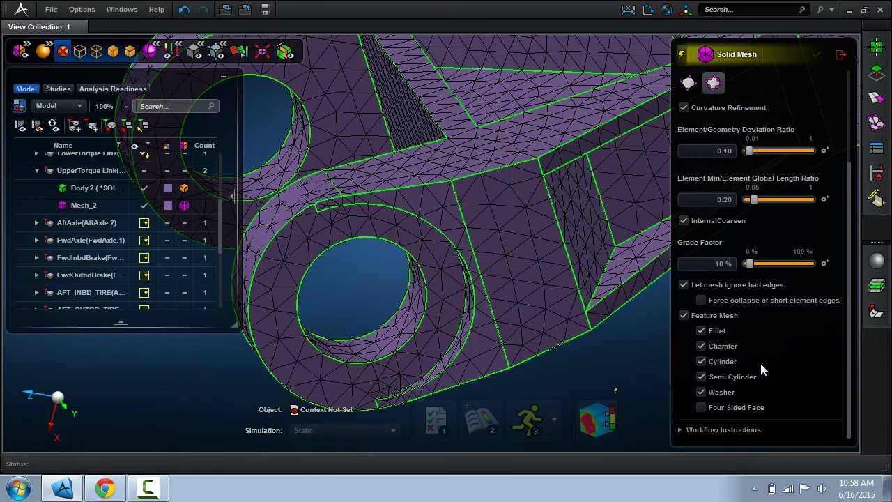
click(722, 378)
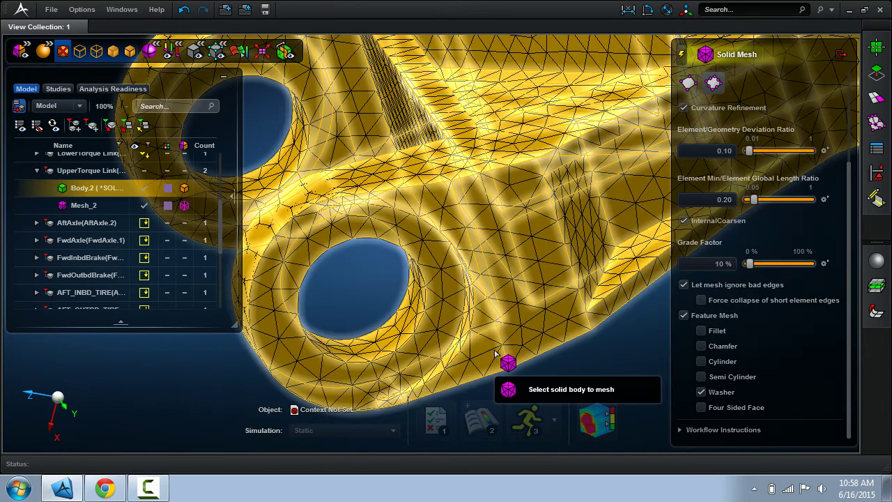
click(507, 357)
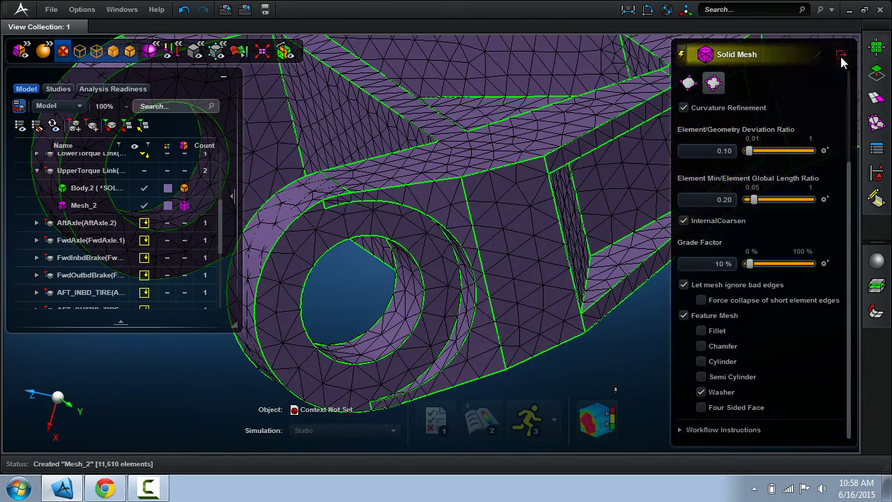
click(841, 56)
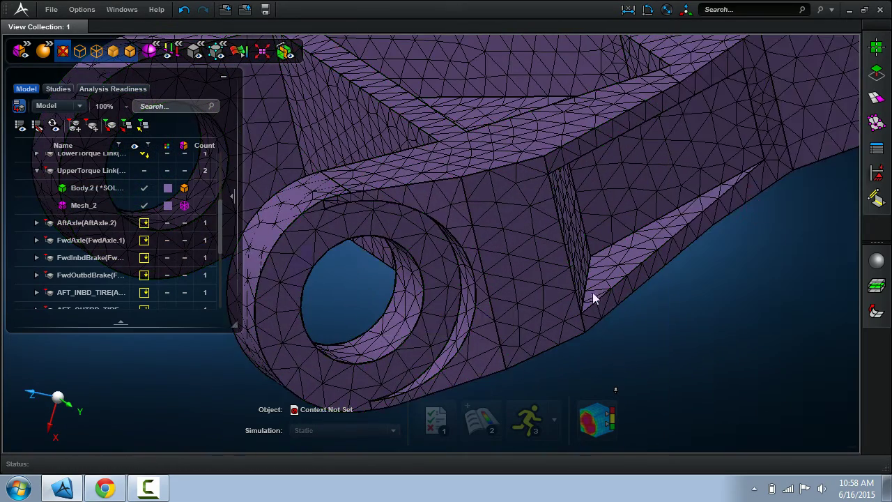
Step: Examine the washer mesh pattern around the upper link's bores from several directions
scroll(434, 326, down, 5)
scroll(433, 328, up, 6)
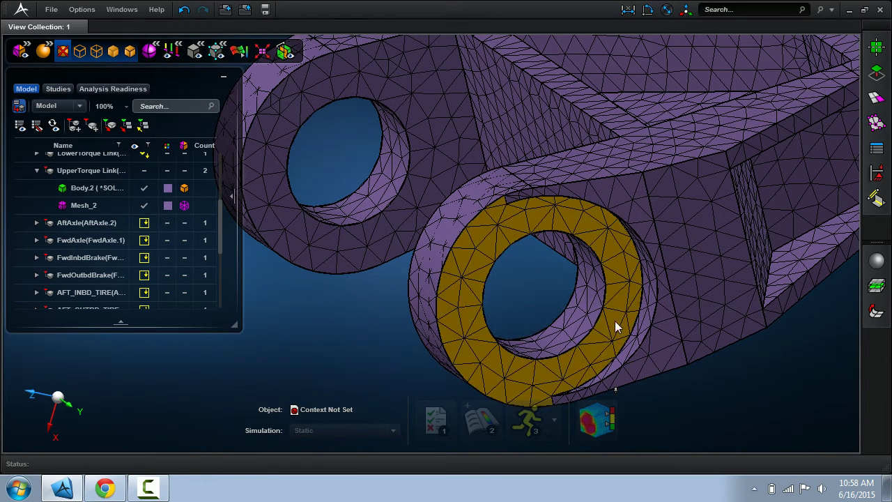
scroll(325, 209, down, 5)
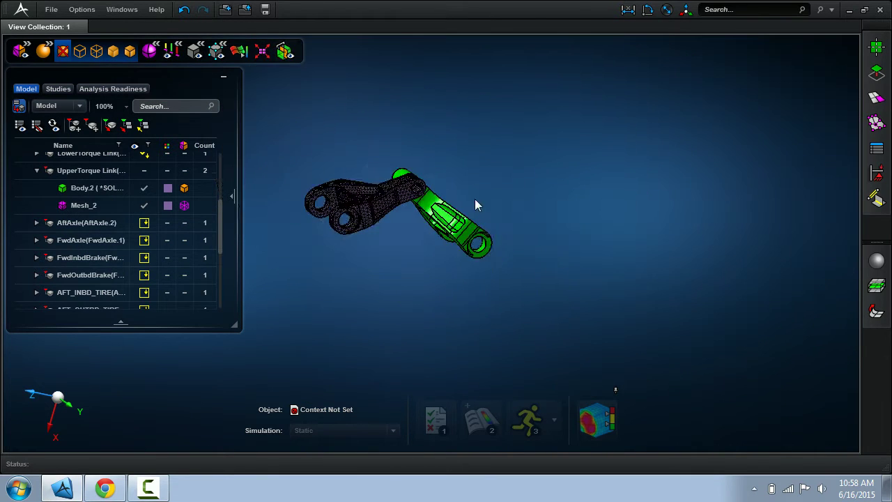
scroll(429, 187, up, 5)
middle_drag(381, 181, 366, 170)
scroll(366, 170, down, 3)
scroll(310, 138, up, 5)
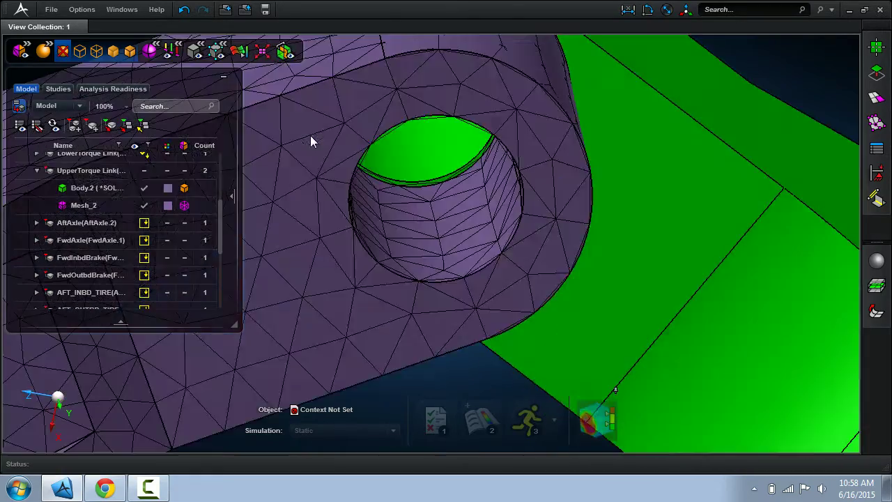
mouse_move(310, 138)
middle_down()
mouse_move(304, 124)
mouse_move(300, 152)
middle_up()
scroll(478, 230, down, 5)
scroll(407, 270, up, 3)
mouse_move(406, 272)
middle_down()
mouse_move(406, 289)
mouse_move(405, 269)
mouse_move(385, 255)
mouse_move(415, 266)
middle_up()
scroll(446, 272, down, 3)
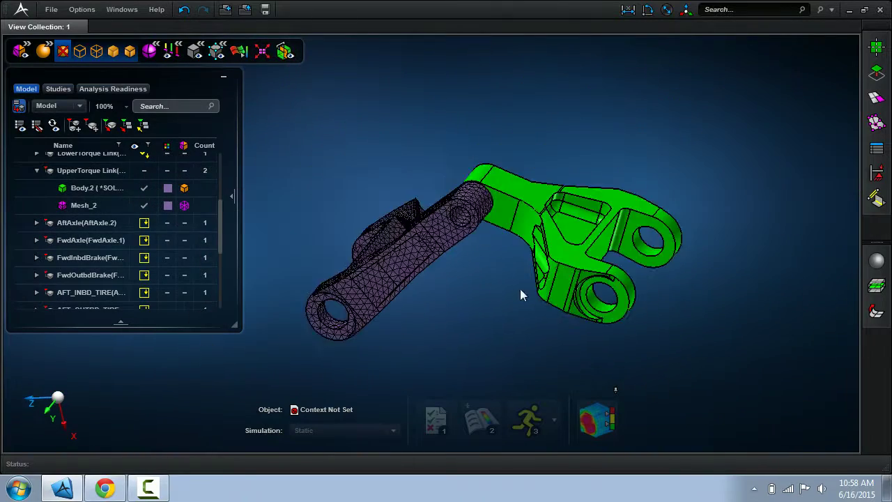
middle_drag(520, 290, 520, 310)
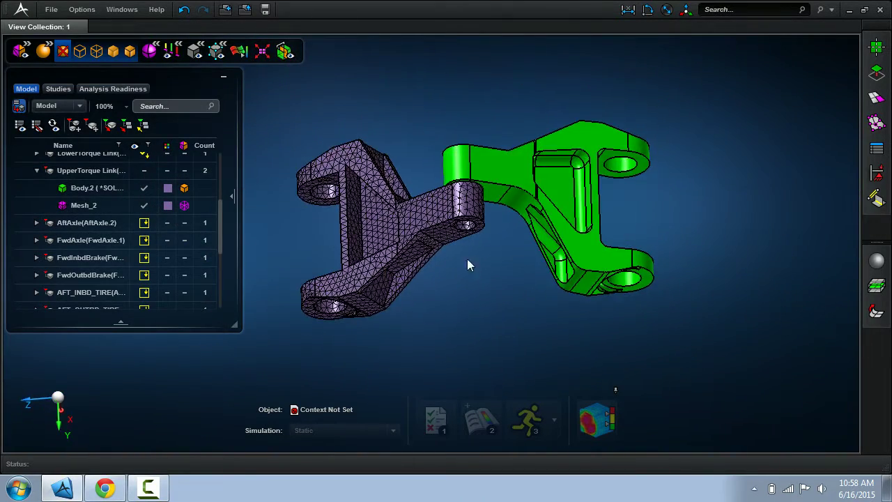
scroll(467, 248, up, 5)
scroll(547, 246, down, 5)
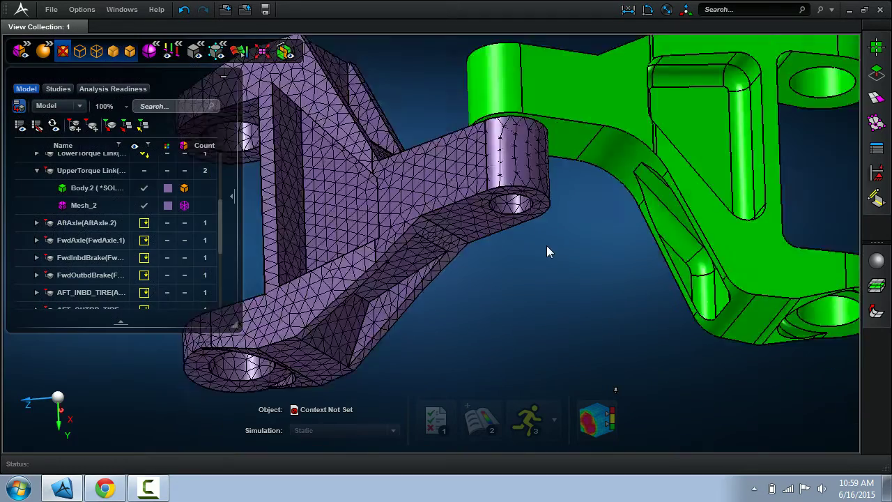
Step: Mesh the lower torque link with a 20 mm solid mesh with Feature Mesh disabled
scroll(655, 204, up, 3)
middle_drag(640, 208, 606, 143)
click(879, 74)
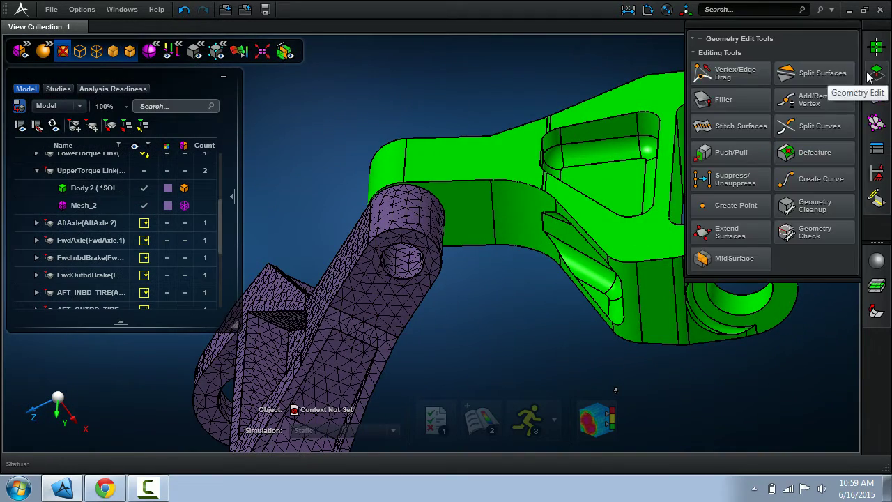
click(876, 99)
click(758, 92)
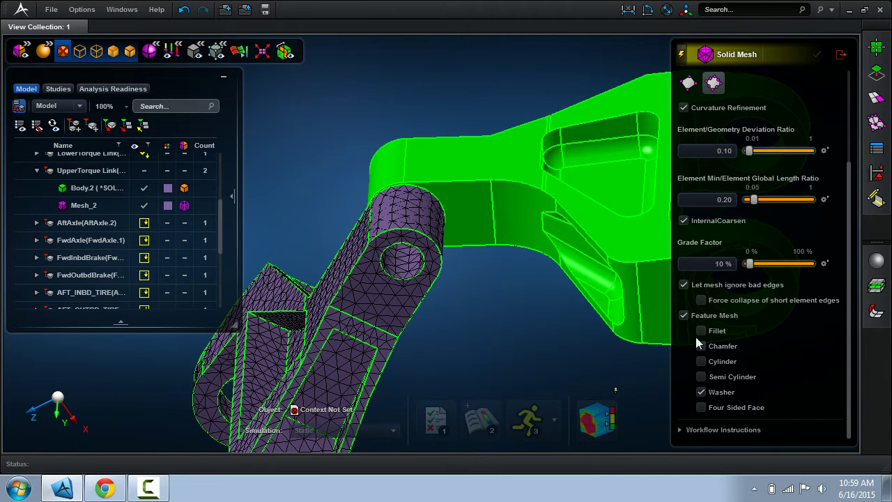
scroll(692, 321, up, 3)
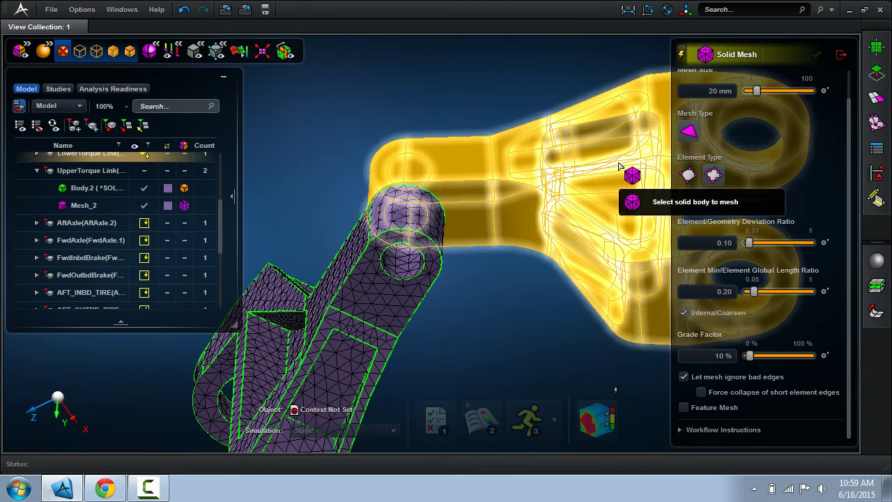
click(615, 175)
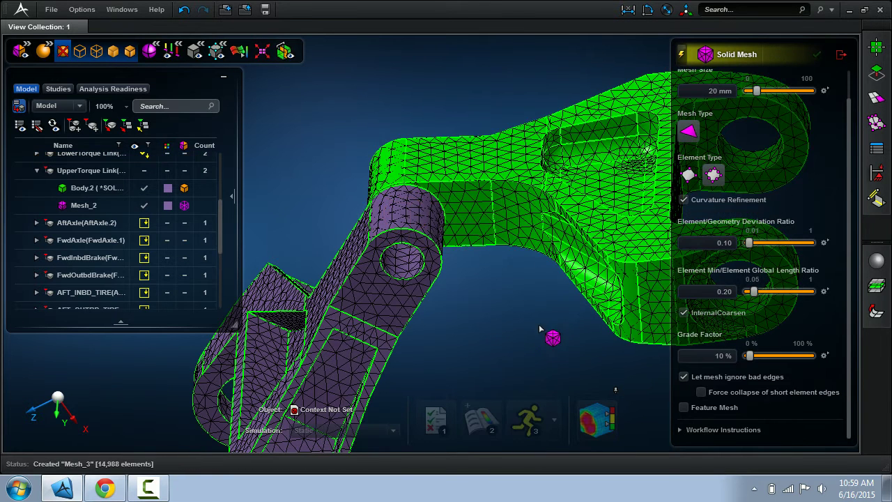
click(842, 54)
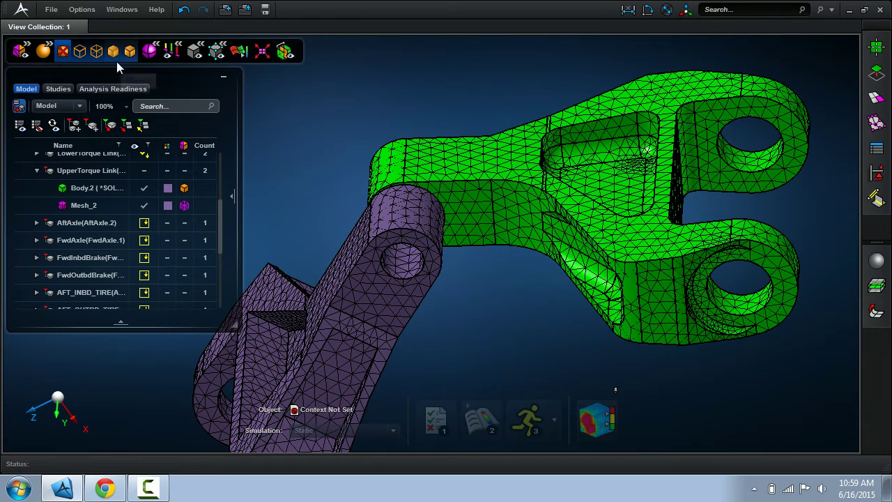
Step: Plot the 3D element quality by Aspect Ratio on both torque link meshes with element edges displayed
click(93, 52)
click(238, 51)
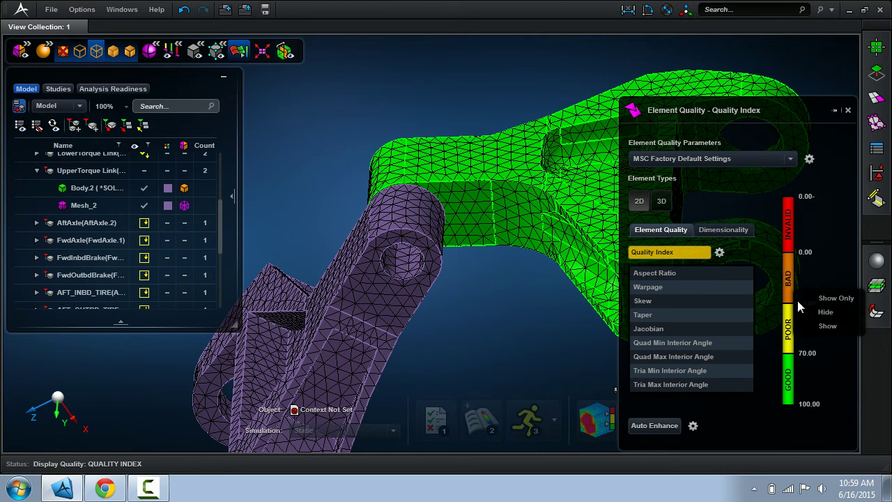
click(660, 202)
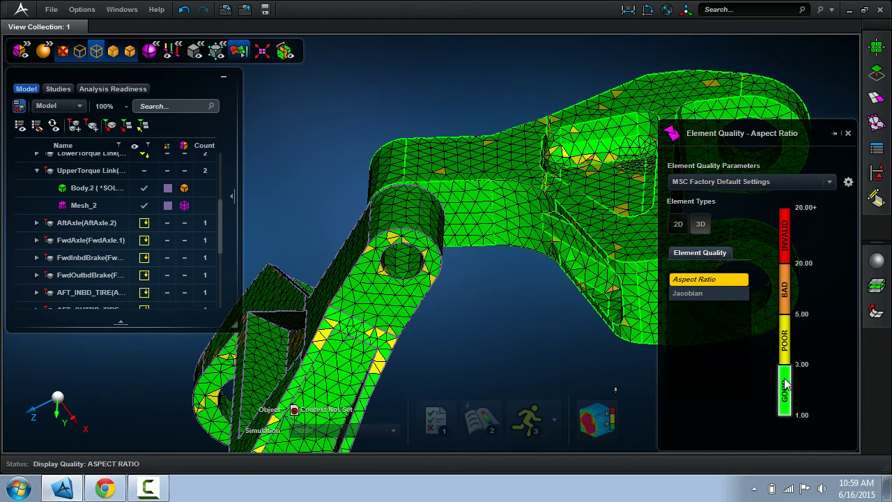
Step: Hide the Good, Poor and Bad elements in the 3D Aspect Ratio plot to leave only Invalid ones
click(785, 385)
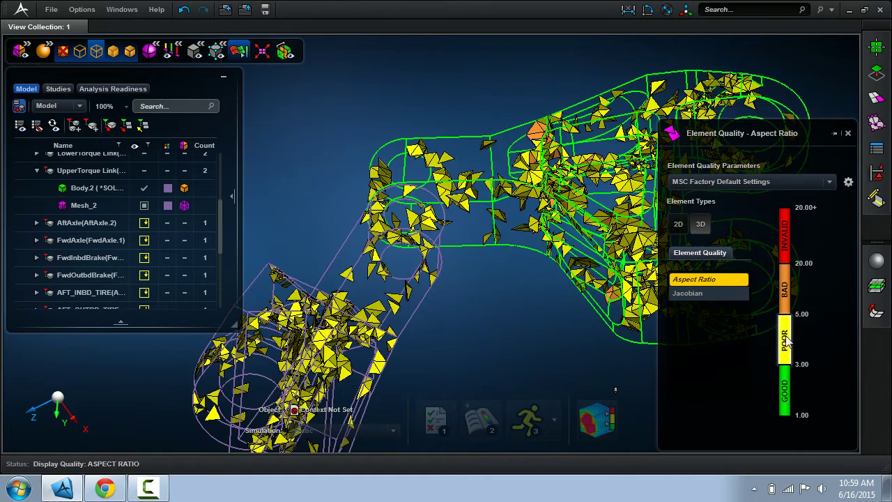
click(786, 339)
click(813, 365)
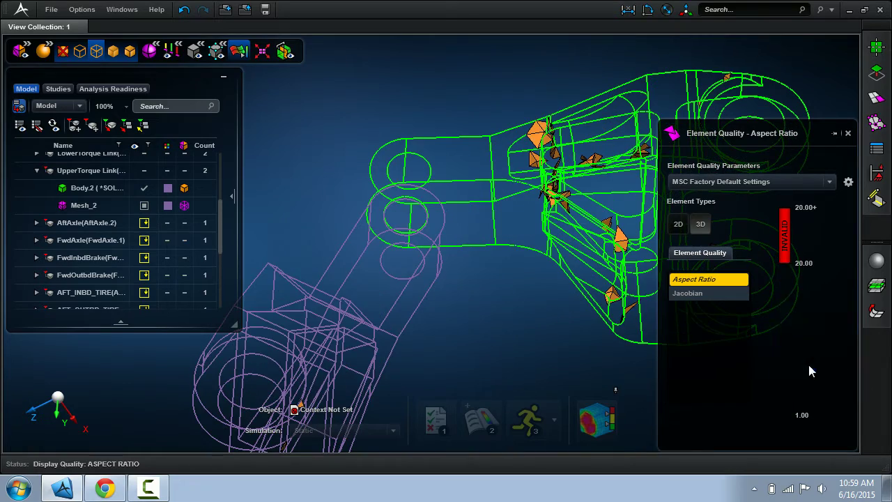
click(784, 303)
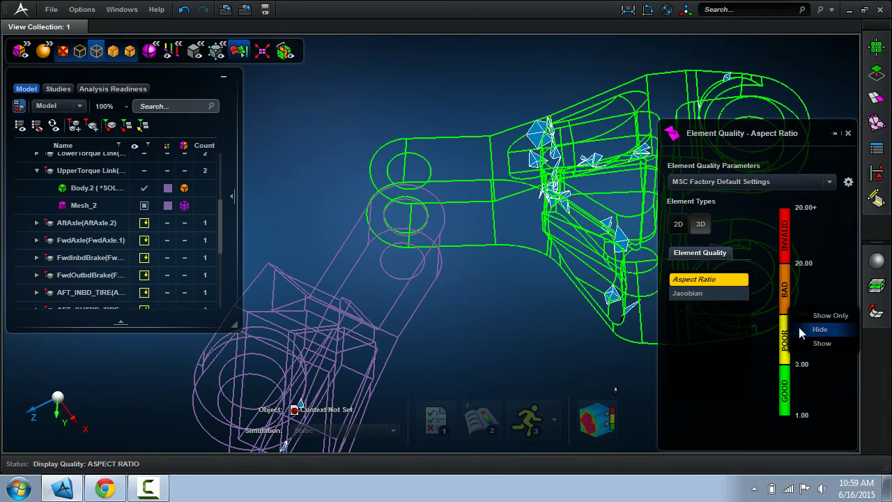
click(802, 329)
Step: Examine both torque links from several directions for invalid aspect ratio elements
middle_drag(508, 285, 534, 291)
scroll(536, 291, down, 3)
scroll(522, 240, up, 3)
middle_drag(523, 239, 540, 269)
scroll(623, 359, up, 8)
middle_drag(630, 365, 576, 339)
scroll(660, 365, down, 8)
scroll(570, 336, down, 5)
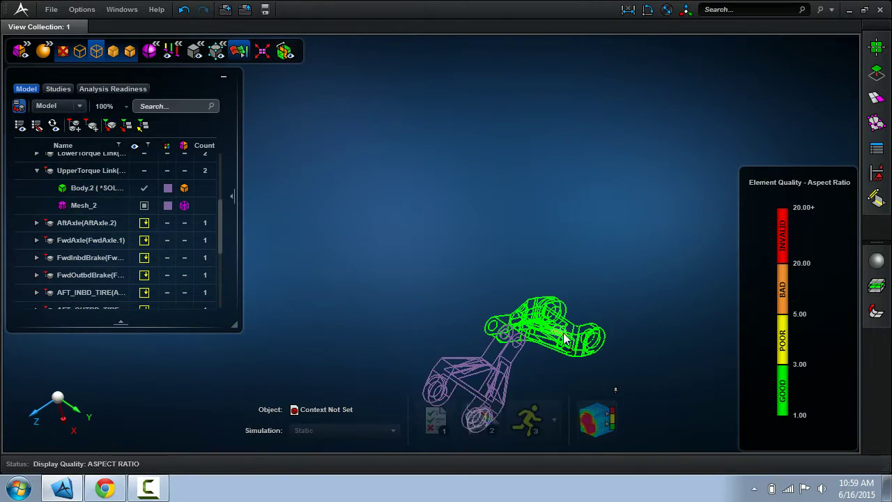
scroll(533, 377, up, 3)
scroll(340, 315, up, 5)
mouse_move(330, 304)
middle_down()
mouse_move(304, 322)
mouse_move(354, 313)
mouse_move(327, 299)
mouse_move(335, 314)
middle_up()
middle_drag(460, 300, 418, 293)
Step: Show the Good elements again, turn off the element quality plot and restore the shaded mesh display
mouse_move(788, 382)
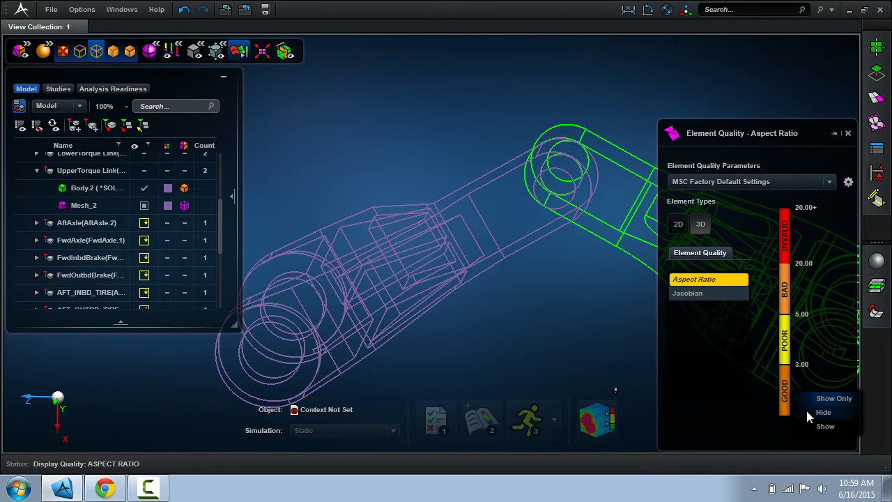
click(807, 418)
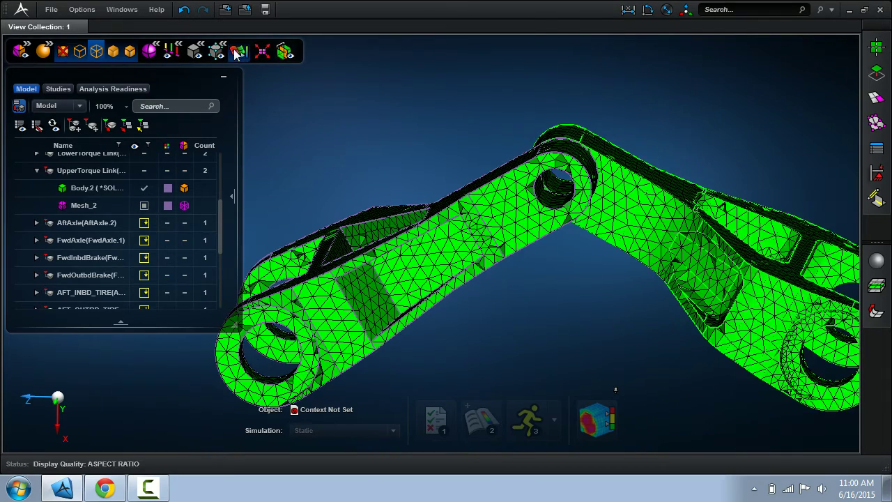
click(62, 53)
mouse_move(285, 219)
middle_down()
mouse_move(394, 115)
mouse_move(387, 148)
middle_up()
Step: Isolate the UpperTorque Link part with its mesh in the view
click(59, 174)
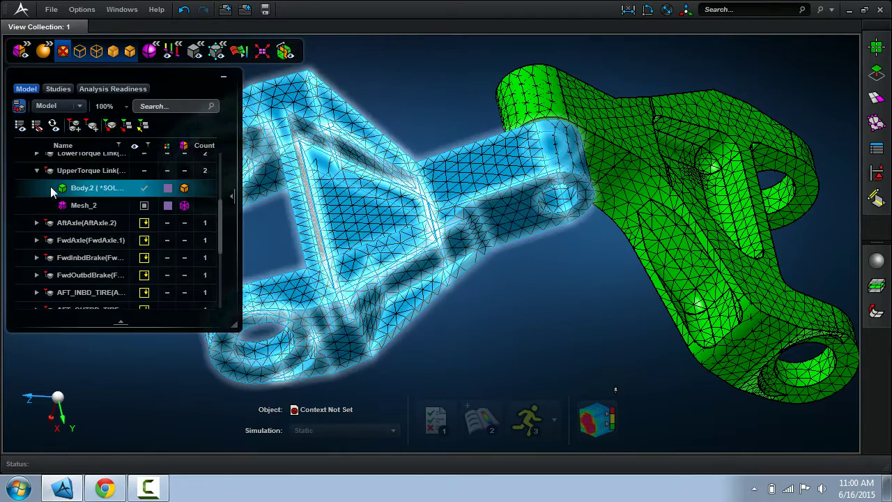
right_click(70, 174)
click(122, 273)
right_drag(275, 227, 327, 390)
mouse_move(383, 322)
right_down()
mouse_move(398, 339)
mouse_move(389, 362)
mouse_move(375, 365)
mouse_move(391, 335)
right_up()
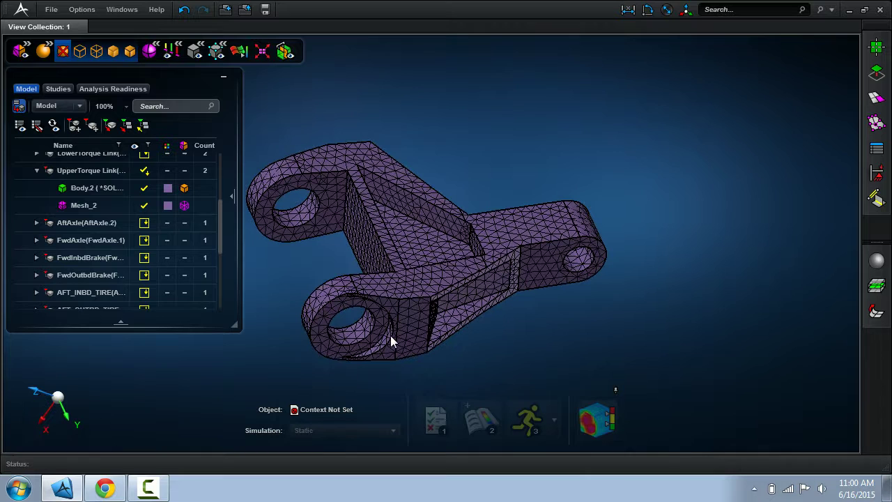
Step: Create a new material named Al
click(877, 260)
click(683, 365)
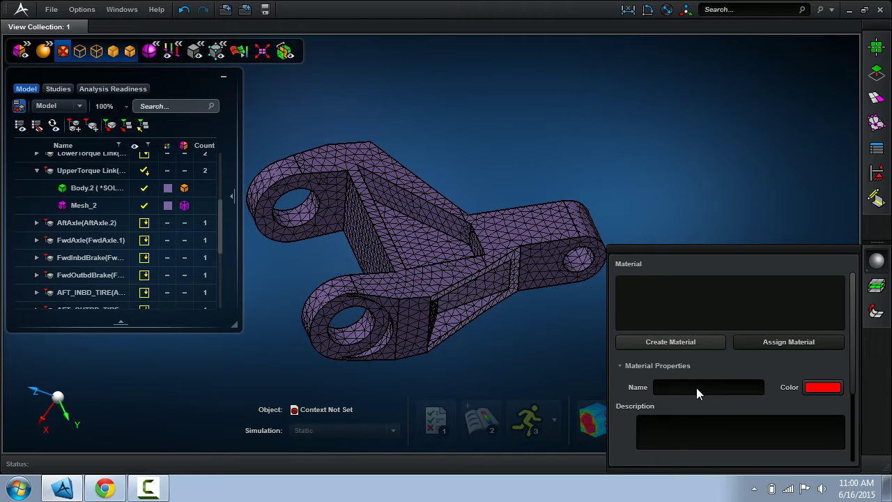
click(687, 345)
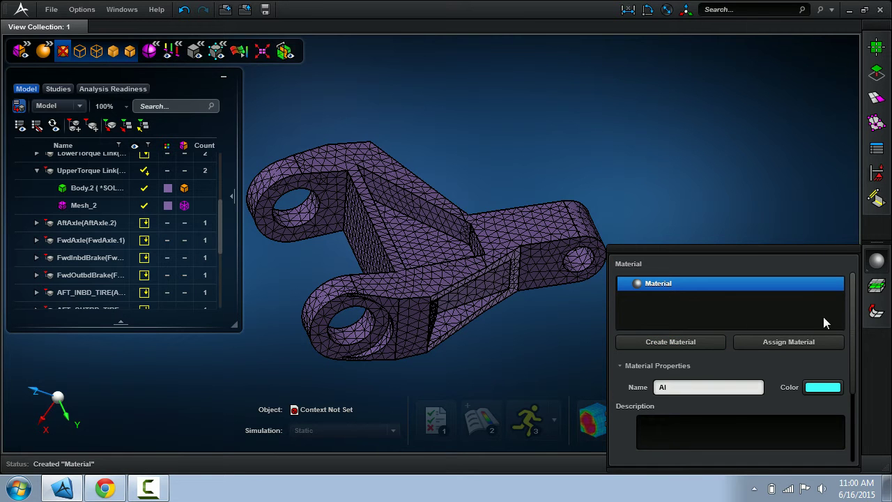
text(Al)
Step: Set the Al material's elastic modulus to 69 GPa and its Poisson's ratio to 0.35
drag(855, 316, 855, 383)
click(736, 423)
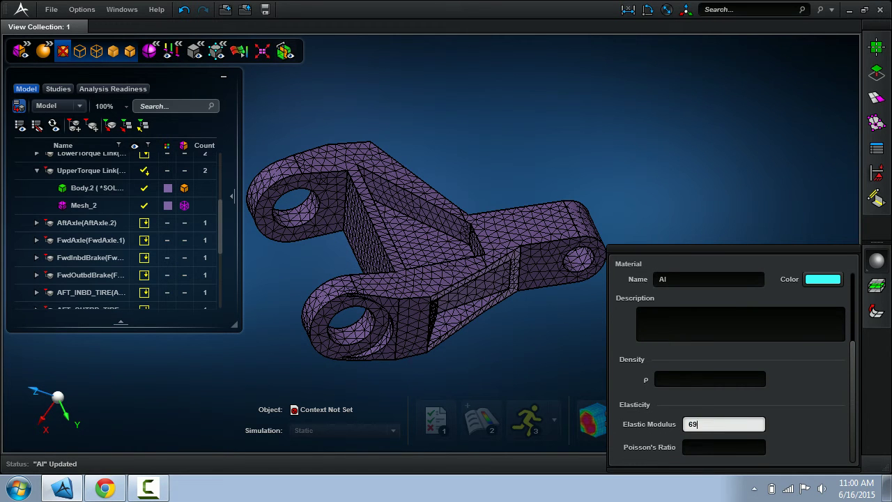
text(69GPa)
key(Tab)
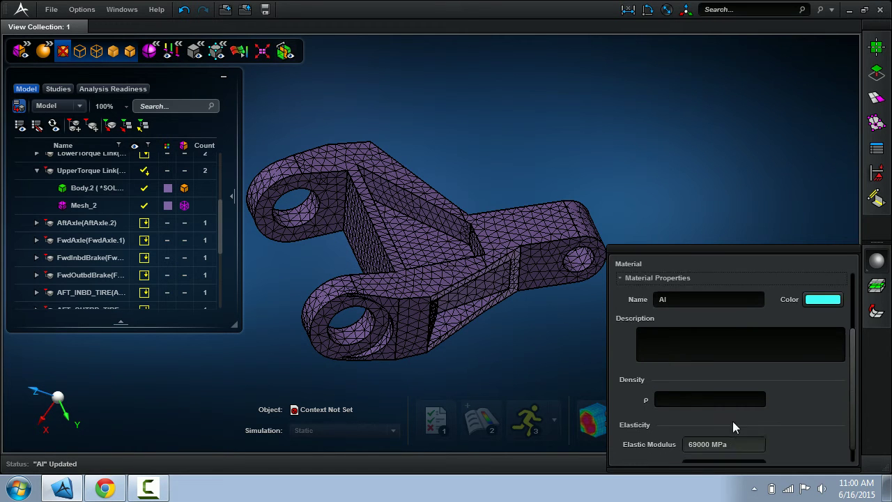
Step: Assign the Al material to the upper torque link and close the material settings
drag(855, 375, 854, 321)
click(788, 342)
click(519, 263)
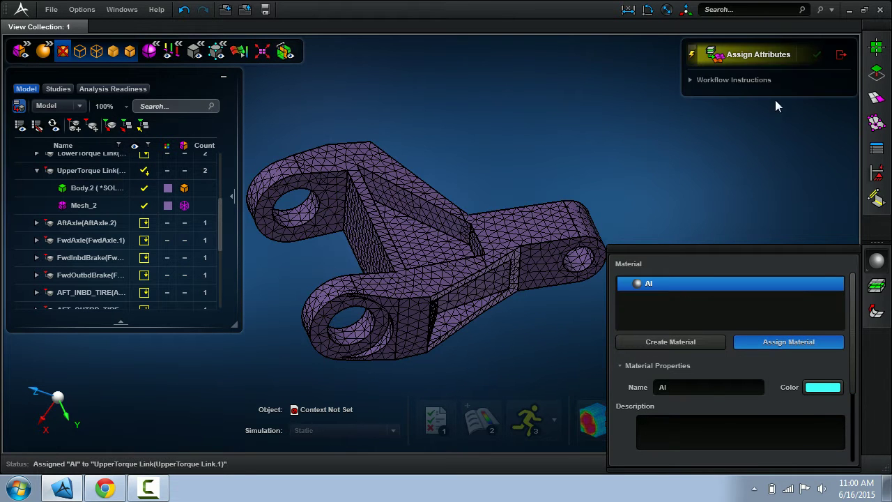
click(877, 257)
Step: Make the upper torque link the simulation object with the Normal modes type and check its analysis readiness
click(118, 173)
right_click(103, 175)
click(152, 372)
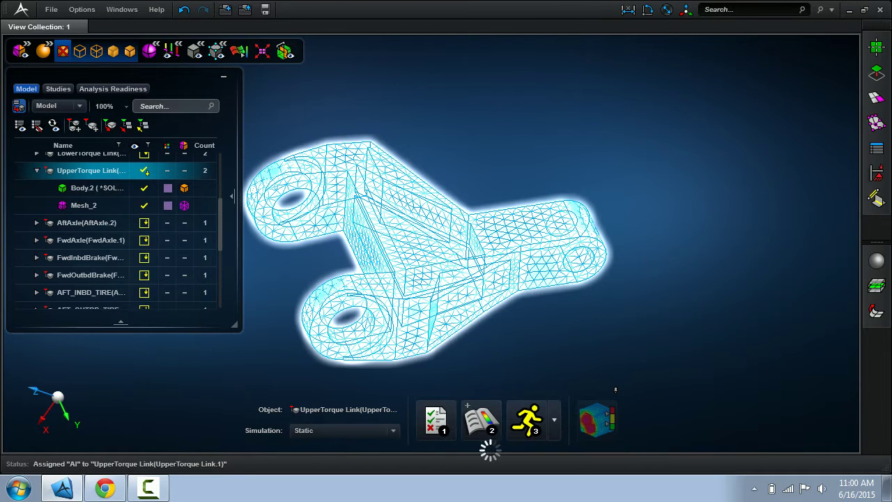
click(392, 430)
click(374, 443)
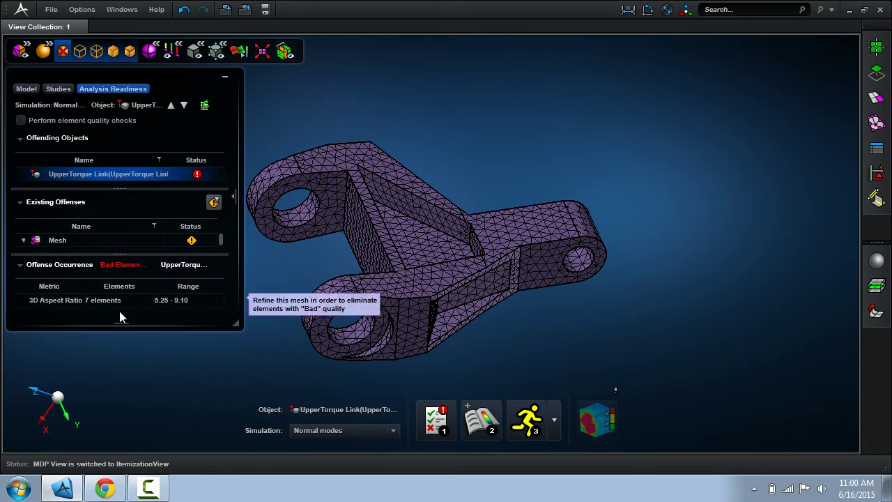
Step: Inspect the Missing Material Requirements offense and which Al property it concerns
drag(119, 320, 115, 373)
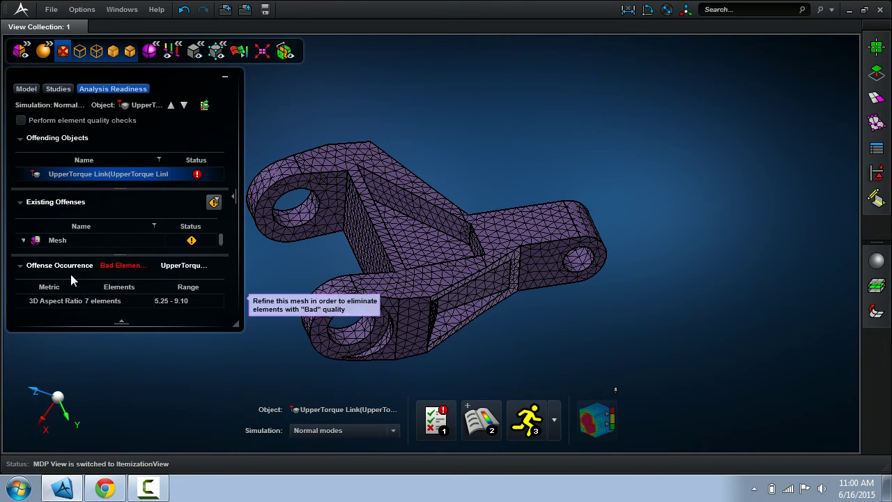
click(21, 138)
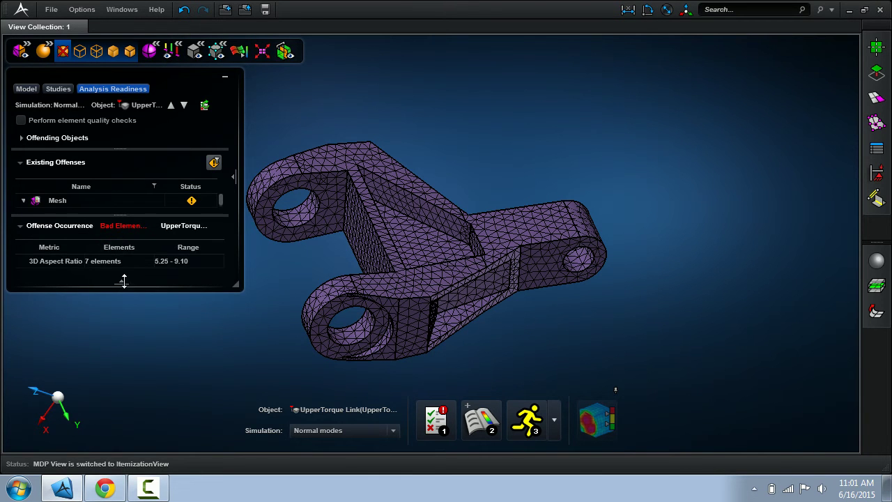
drag(122, 281, 121, 322)
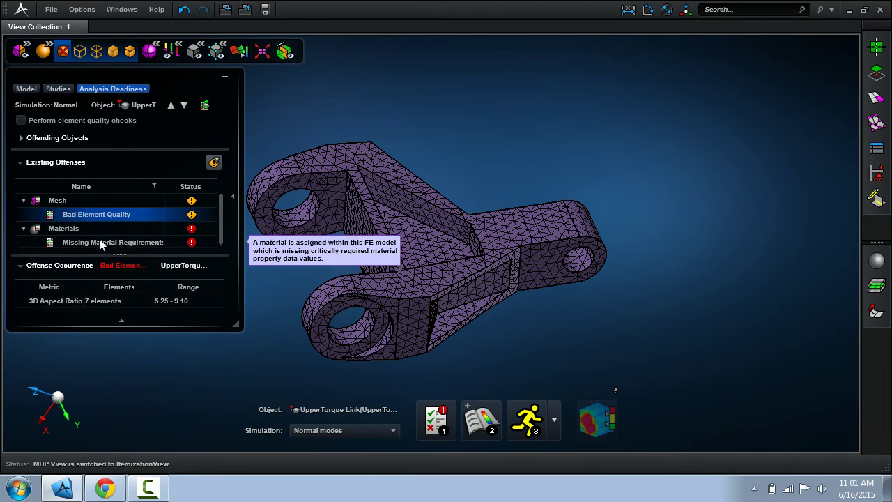
click(99, 239)
click(93, 304)
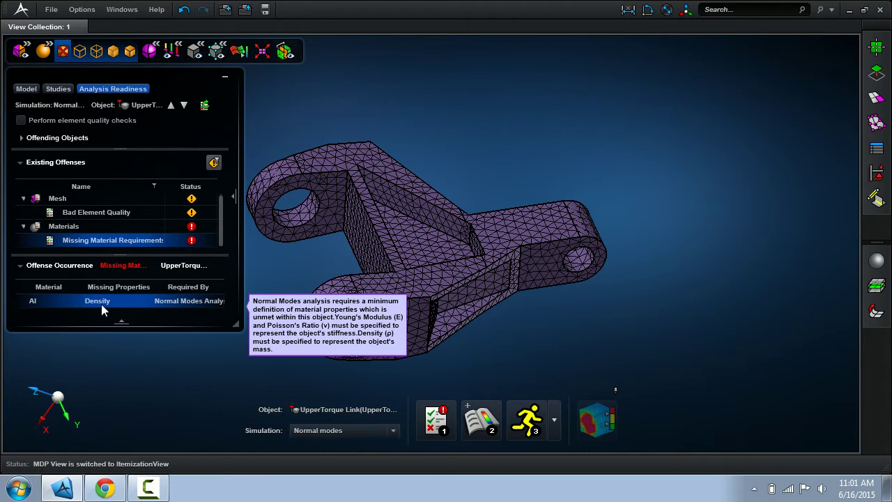
Step: Set the Al material's density to 2.70E-006 kg/mm³ and close the material settings
click(872, 263)
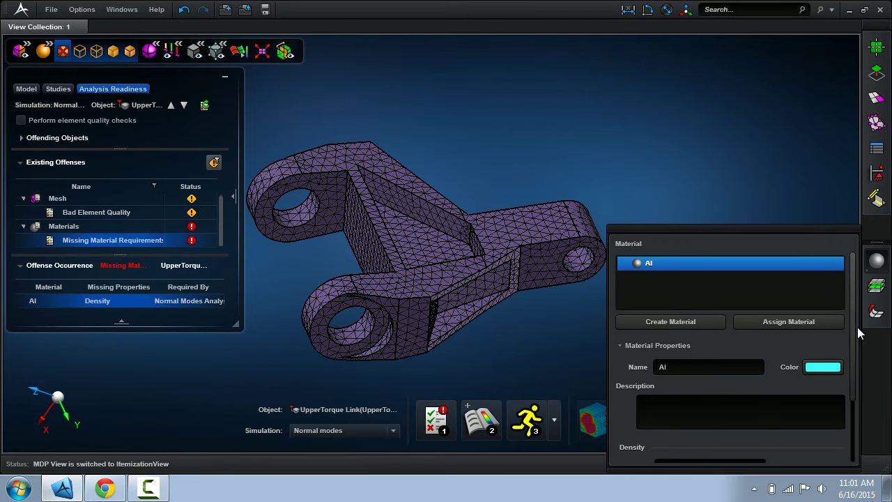
scroll(856, 327, down, 3)
click(724, 382)
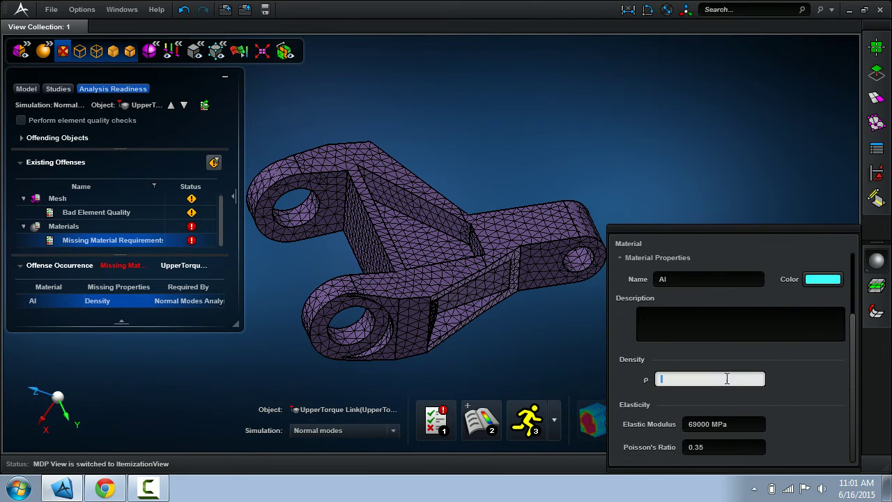
text(2.)
key(Return)
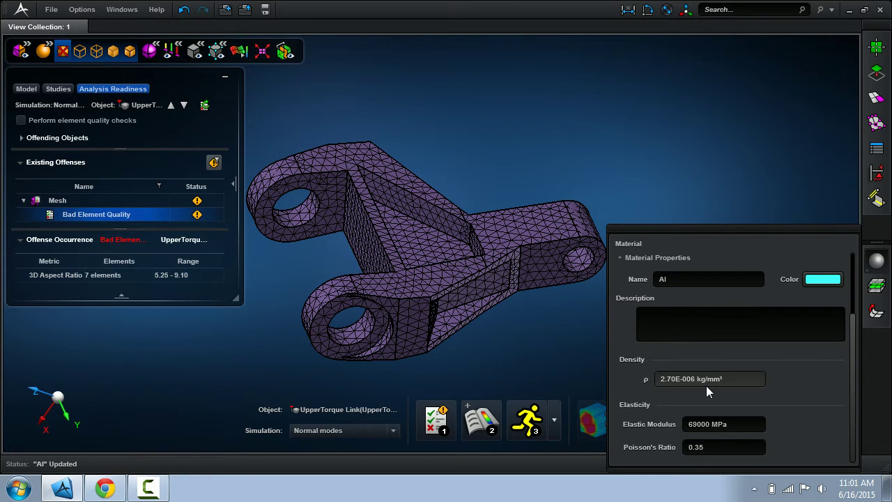
click(880, 264)
Step: Create the Normal modes scenario for the upper torque link and run the simulation
middle_drag(664, 281, 654, 290)
middle_drag(697, 320, 690, 337)
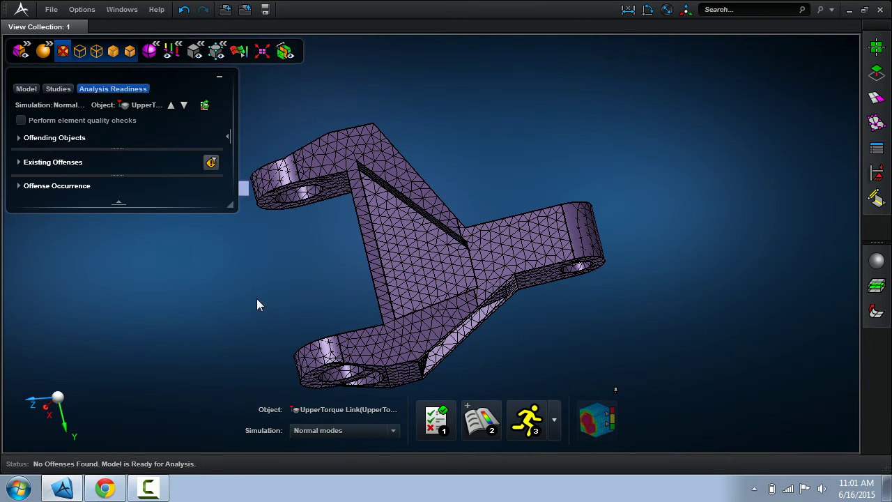
right_drag(482, 368, 489, 356)
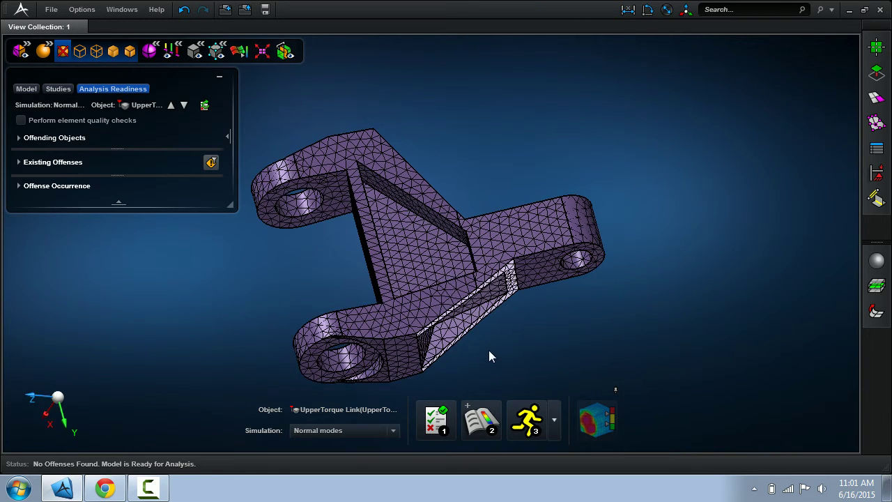
click(526, 423)
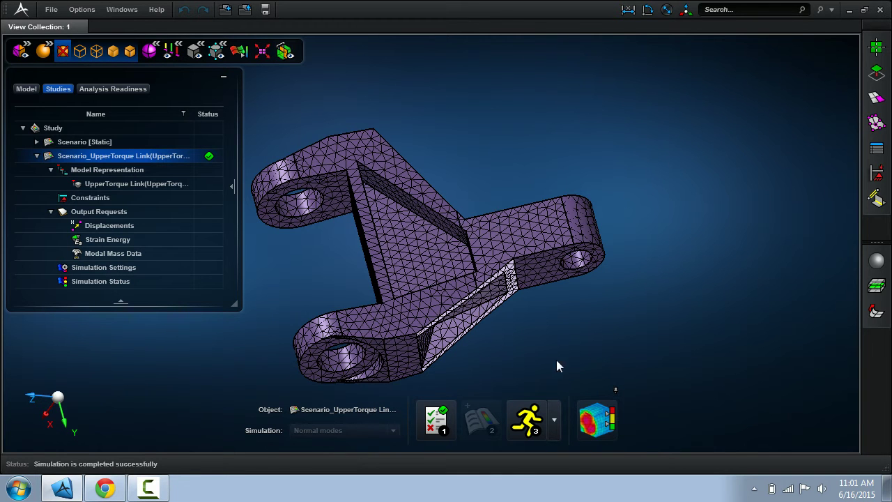
Step: Animate the displacement fringe results from mode 7 on to mode 9, and exit post-processing
click(588, 412)
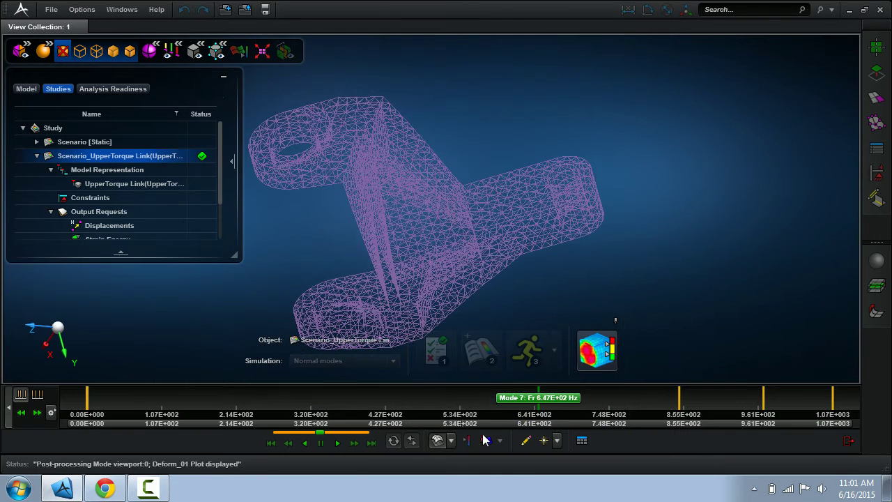
click(486, 441)
click(336, 443)
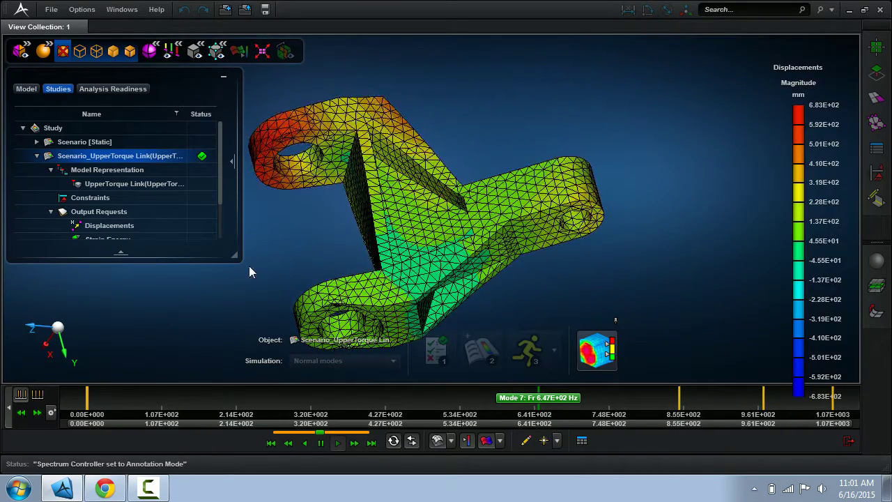
click(38, 412)
click(38, 412)
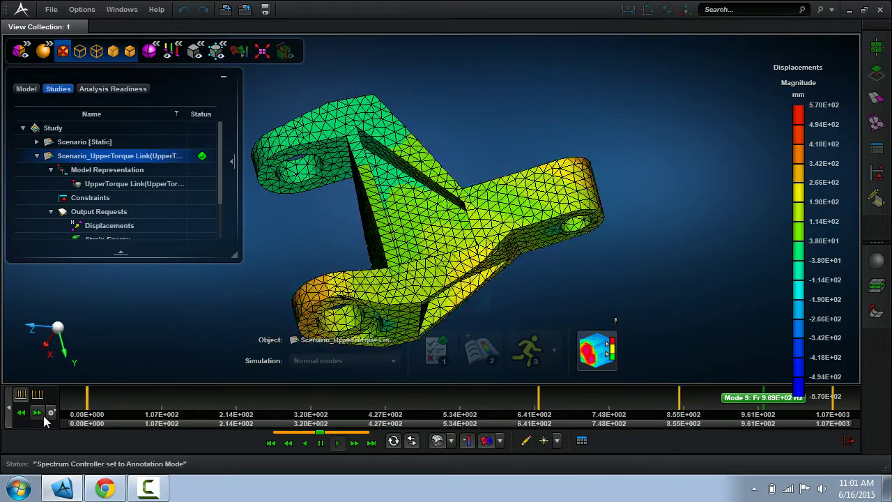
click(849, 440)
Step: Push/Pull the pocketed side rim face of the upper torque link outward
mouse_move(501, 269)
middle_down()
mouse_move(534, 198)
mouse_move(517, 261)
middle_up()
right_drag(518, 266, 503, 279)
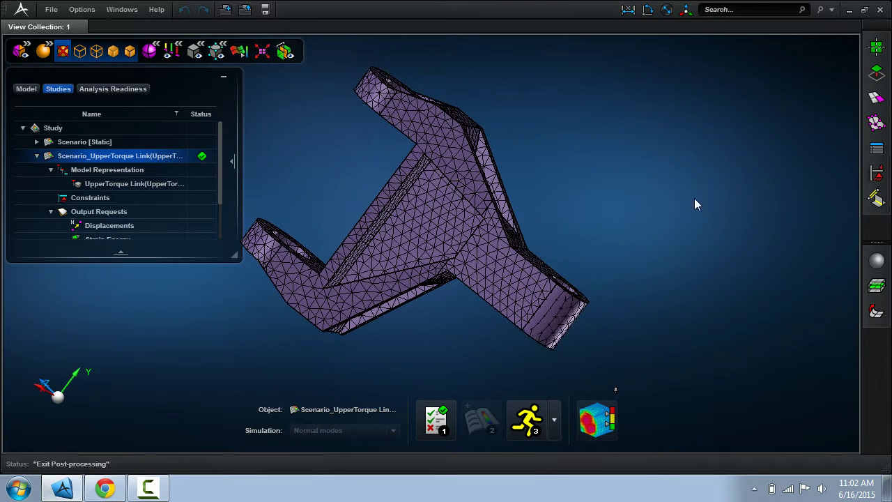
click(880, 75)
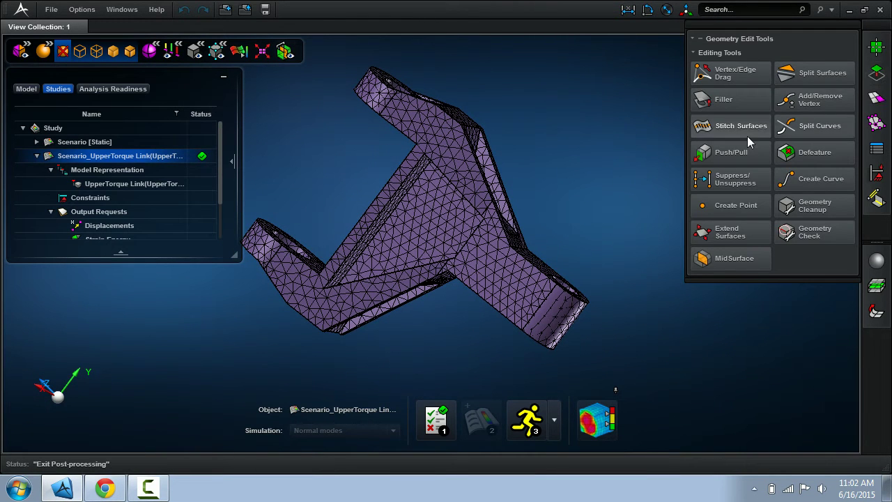
click(728, 150)
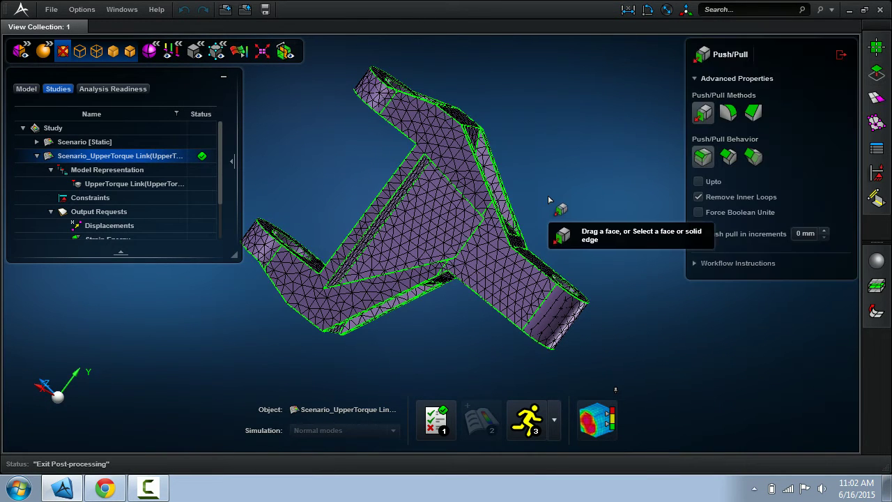
right_drag(548, 207, 447, 301)
scroll(426, 280, up, 5)
click(424, 276)
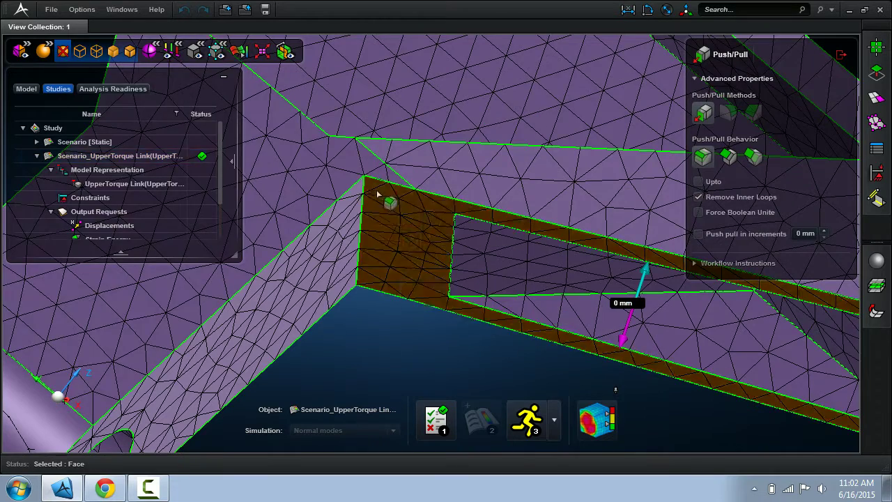
scroll(396, 291, down, 5)
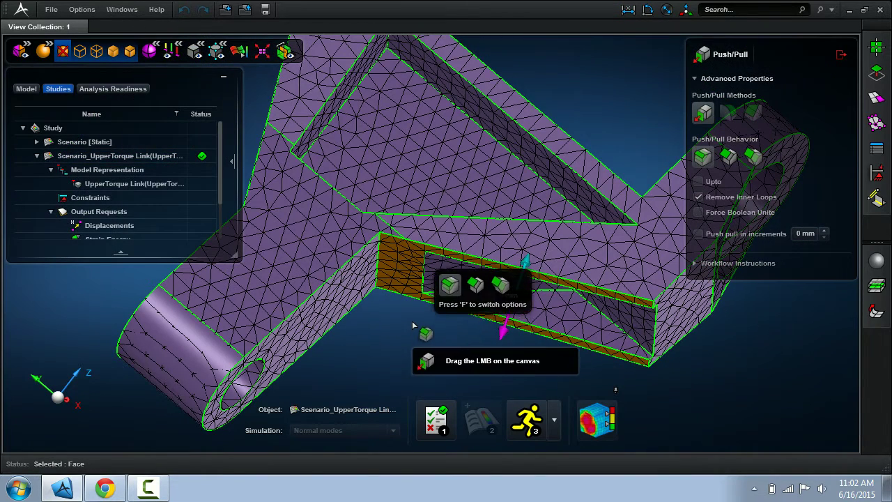
drag(410, 335, 408, 351)
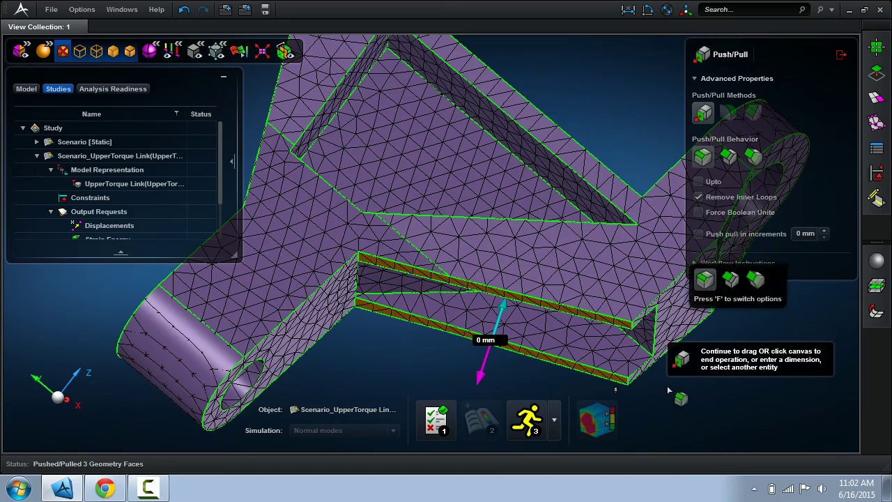
Step: Pull the upper torque link's cross-member face between the two lugs outward by about 23.58 mm and leave Push/Pull
middle_drag(715, 372, 684, 406)
scroll(689, 378, down, 5)
scroll(700, 384, up, 5)
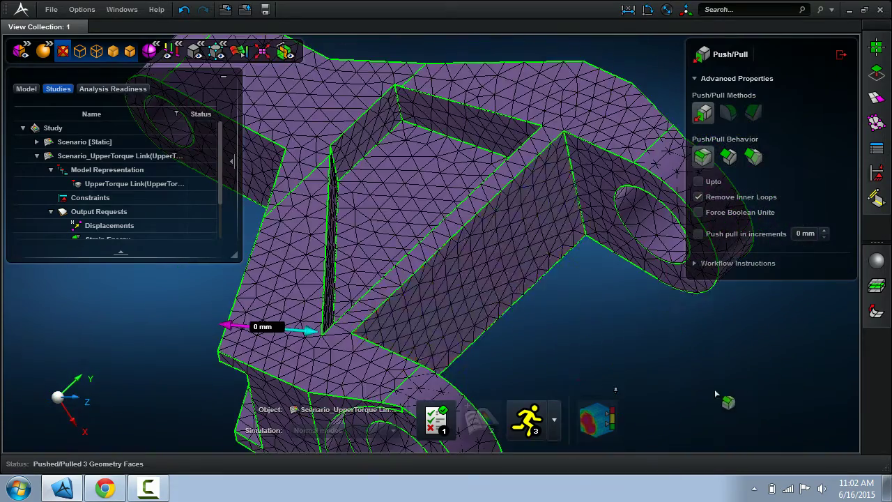
click(543, 267)
drag(570, 315, 595, 338)
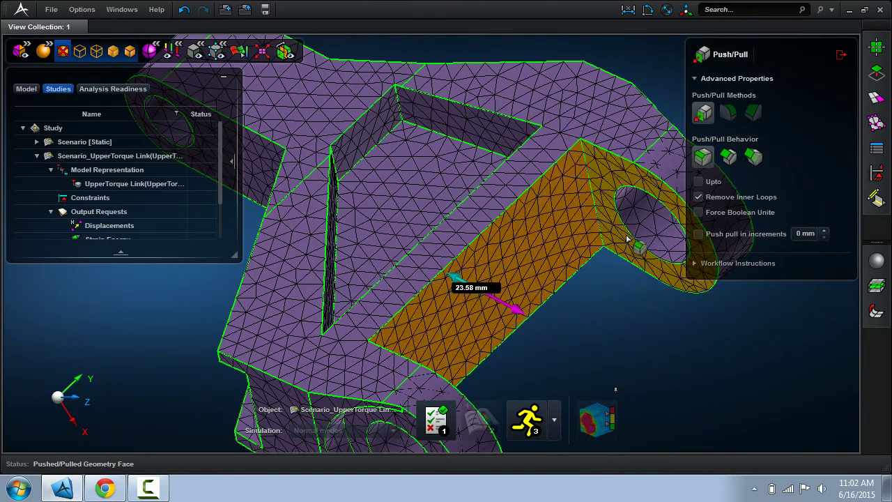
click(840, 54)
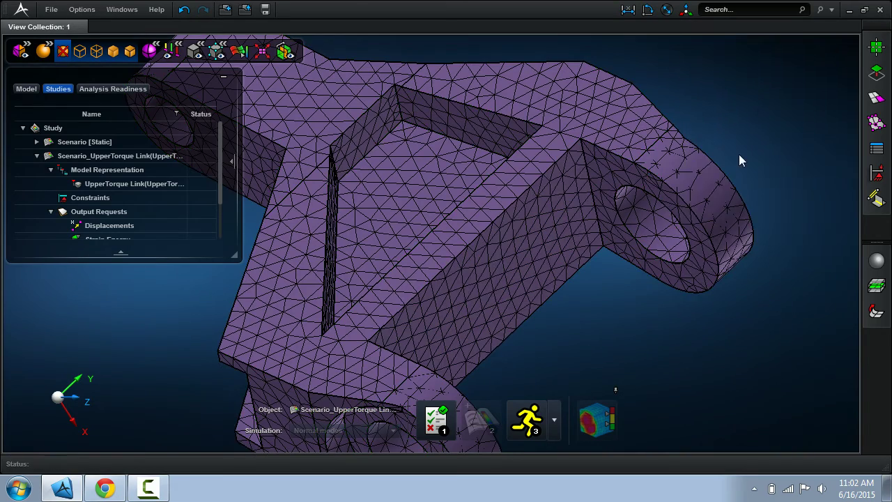
Step: Rerun the normal modes simulation on the modified upper torque link
right_drag(730, 130, 725, 194)
key(f)
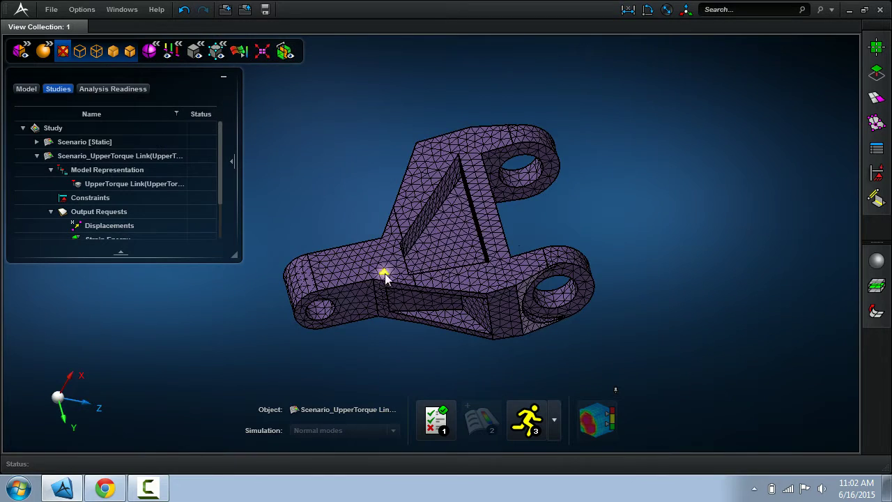
right_drag(386, 278, 425, 373)
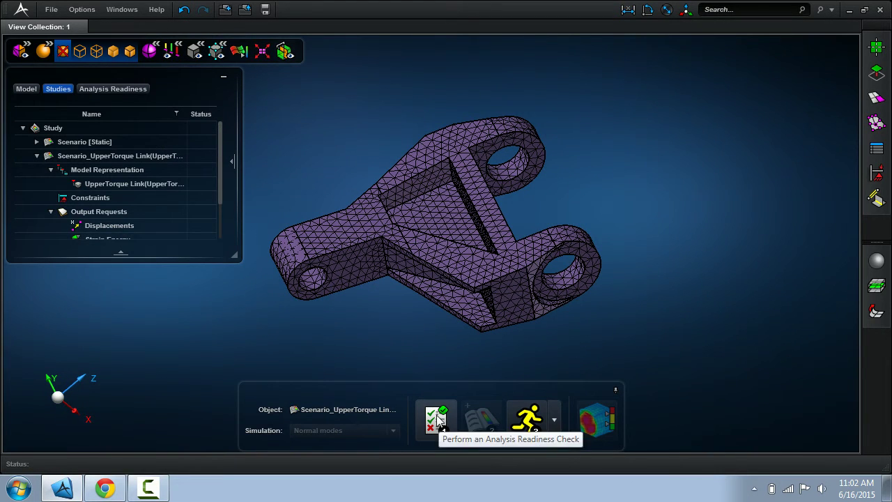
click(437, 416)
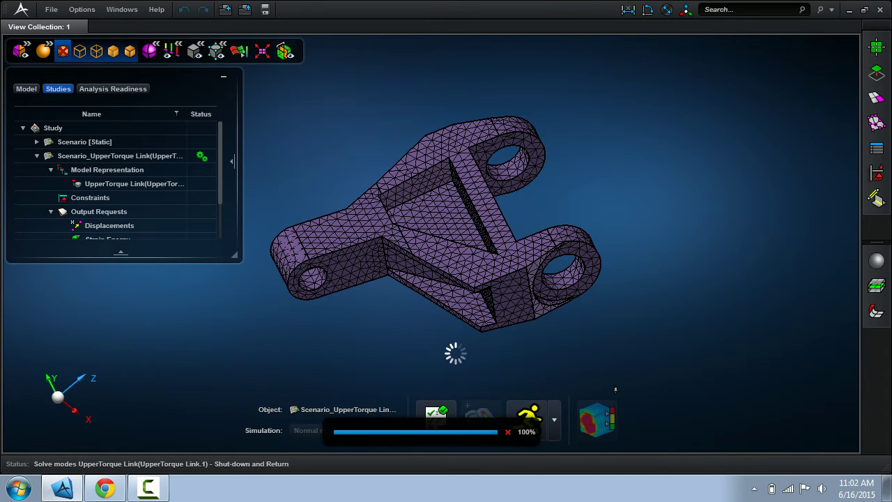
Step: Animate the updated displacement fringe results for mode 7 and exit post-processing
click(585, 426)
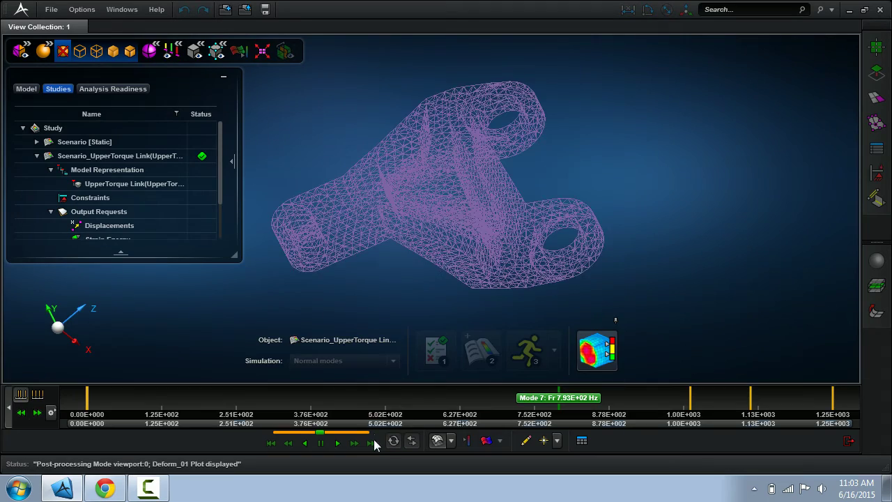
click(486, 441)
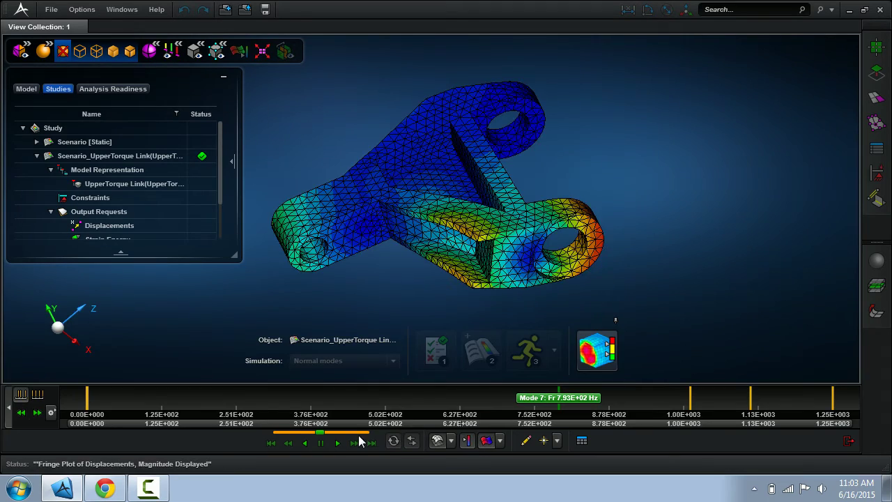
click(338, 443)
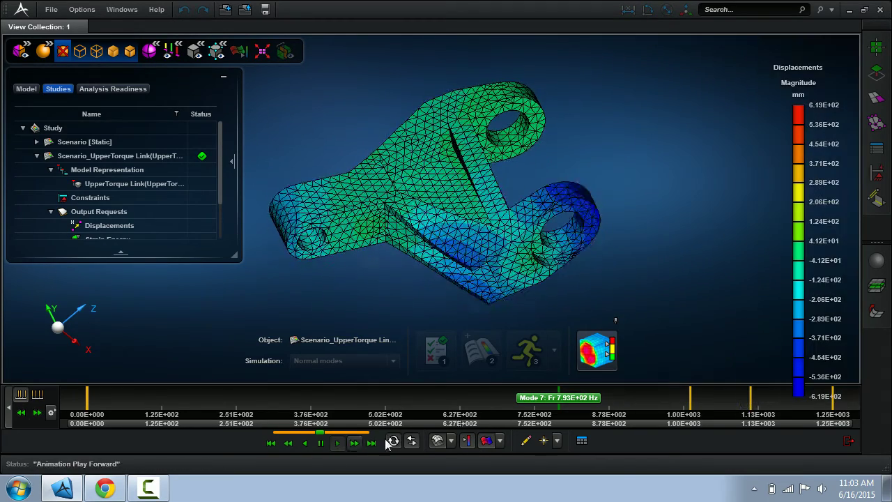
click(849, 441)
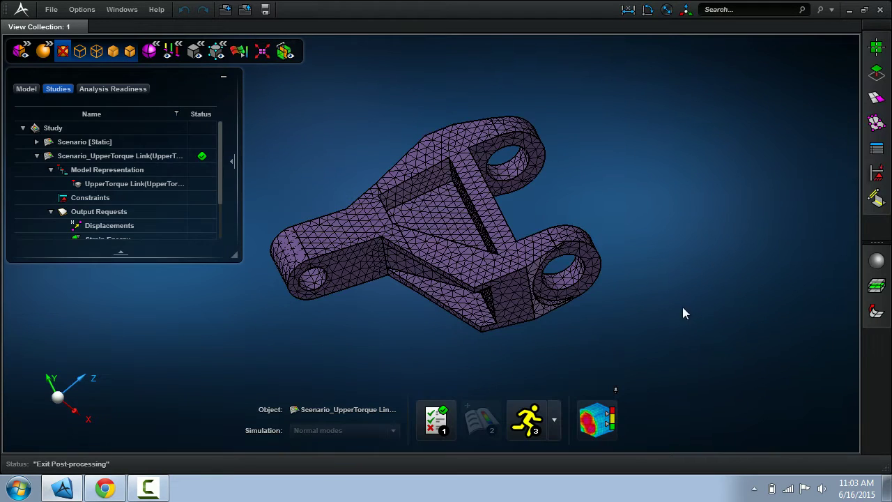
Step: Show all parts of the NAFEMS_MLG assembly in the model and fit the whole landing gear in view
click(20, 89)
scroll(86, 211, up, 3)
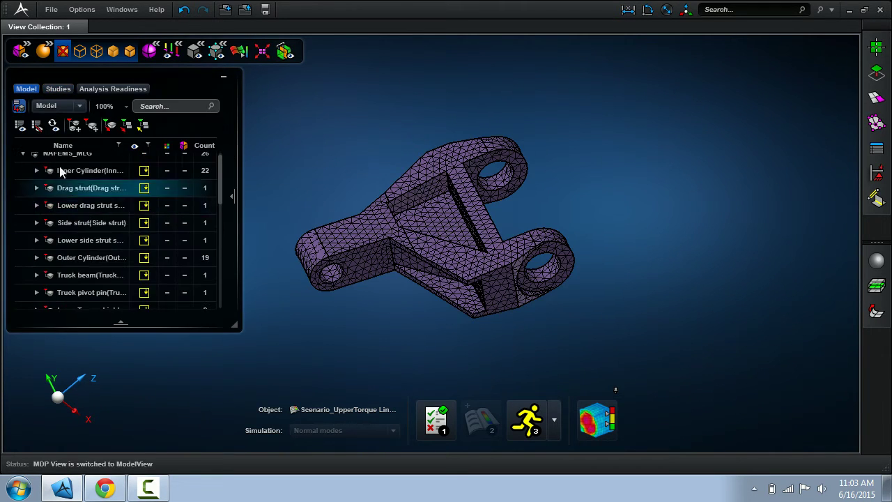
scroll(60, 166, up, 1)
right_click(62, 165)
click(113, 228)
click(120, 230)
key(f)
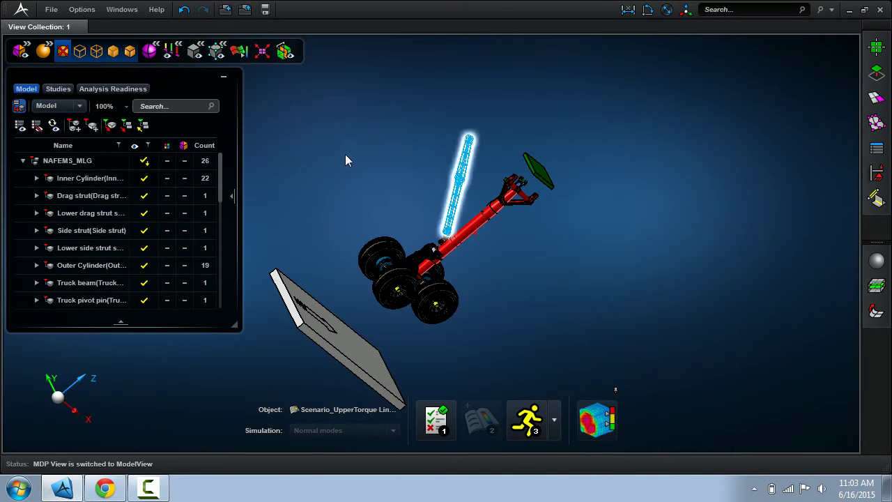
middle_drag(358, 283, 426, 293)
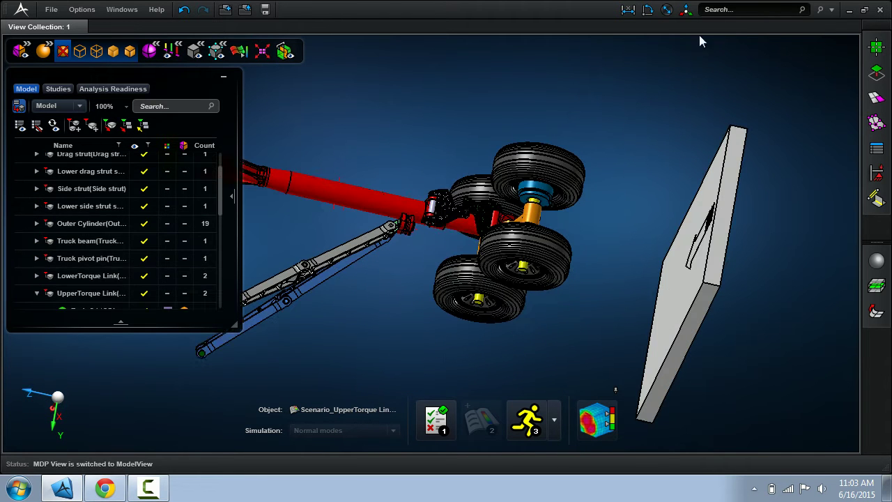
Step: Try to move one tire off its axle along the Y axis with Transform Objects
click(687, 11)
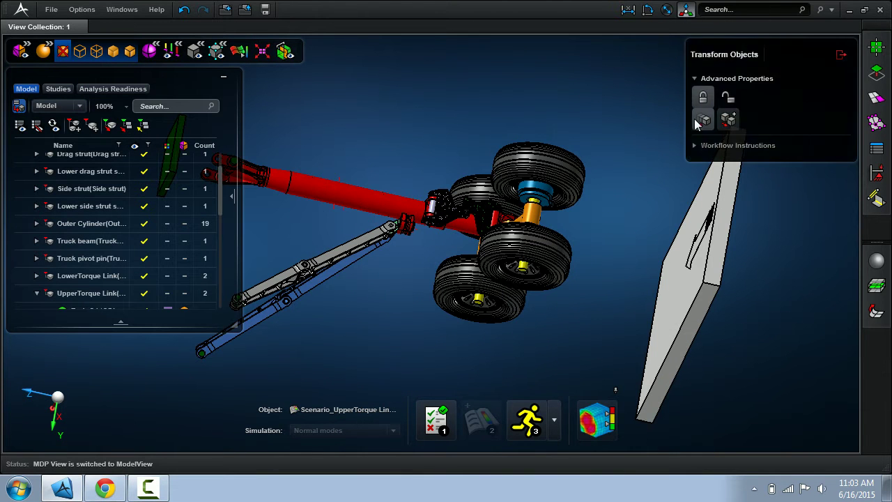
middle_drag(535, 138, 560, 148)
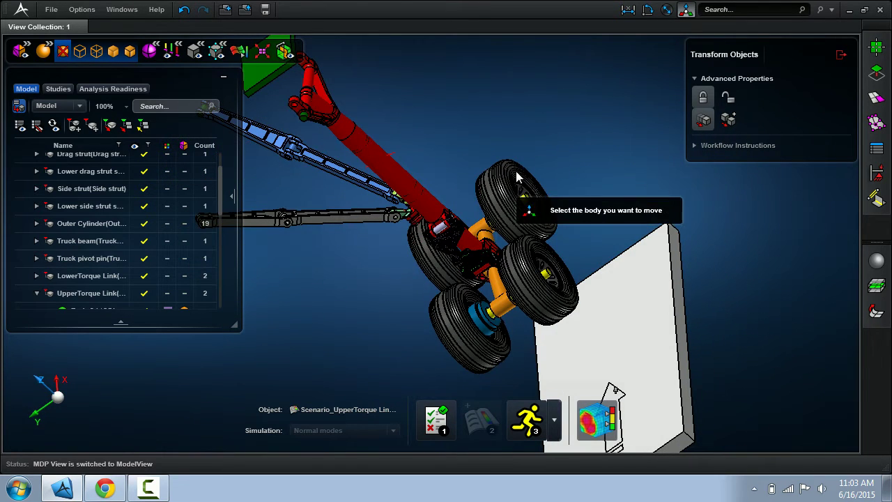
click(511, 180)
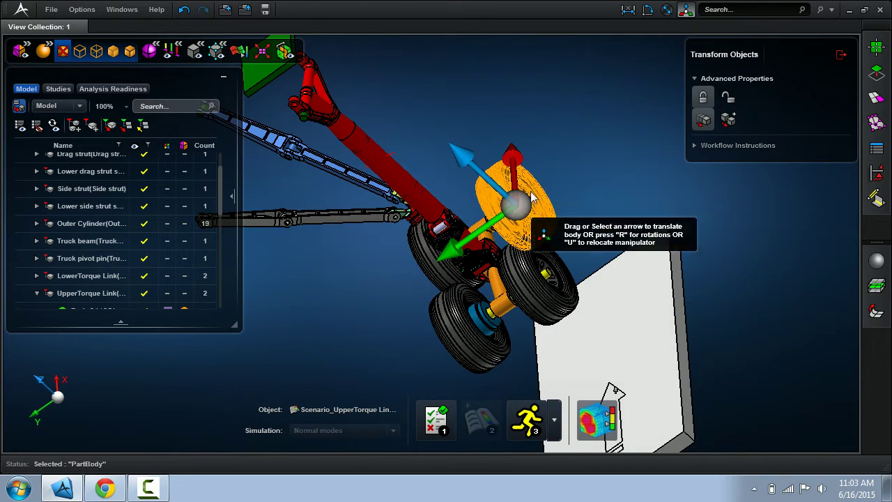
click(492, 233)
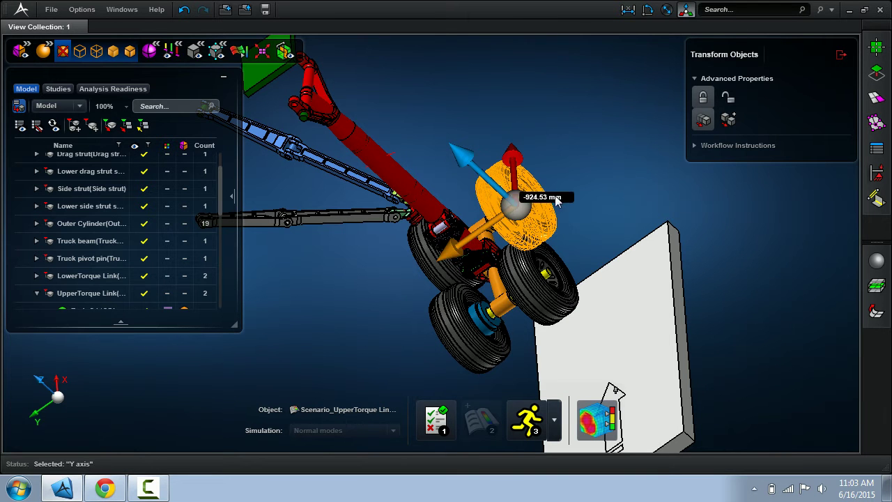
drag(560, 197, 580, 97)
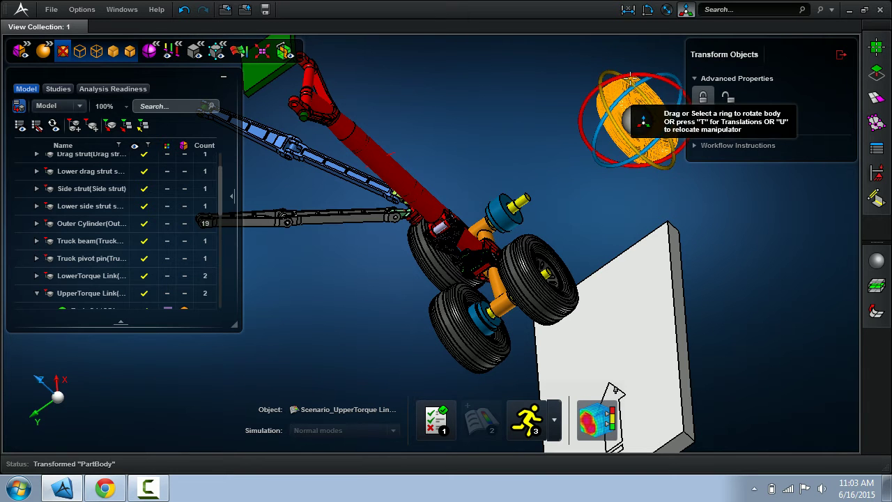
Step: Try to rotate the displaced tire about 238° around the X axis and close Transform Objects
click(620, 72)
drag(538, 109, 577, 183)
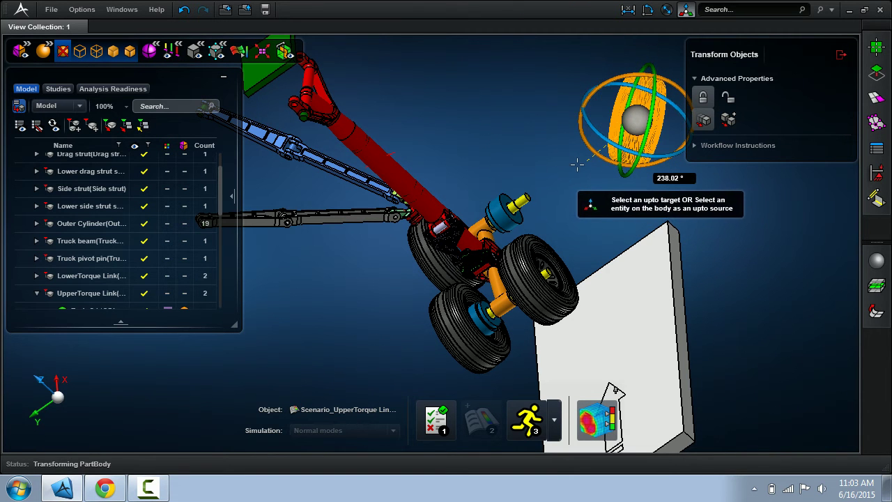
click(840, 54)
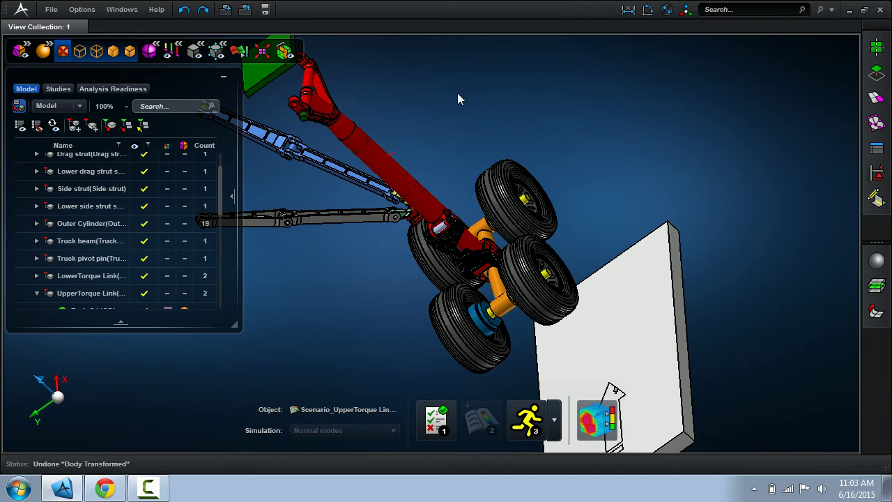
Step: Hide the drag struts and side struts, including the lower ones, to expose the outer cylinder's attachment lugs
middle_drag(453, 108, 435, 99)
right_drag(434, 100, 366, 253)
scroll(382, 268, up, 5)
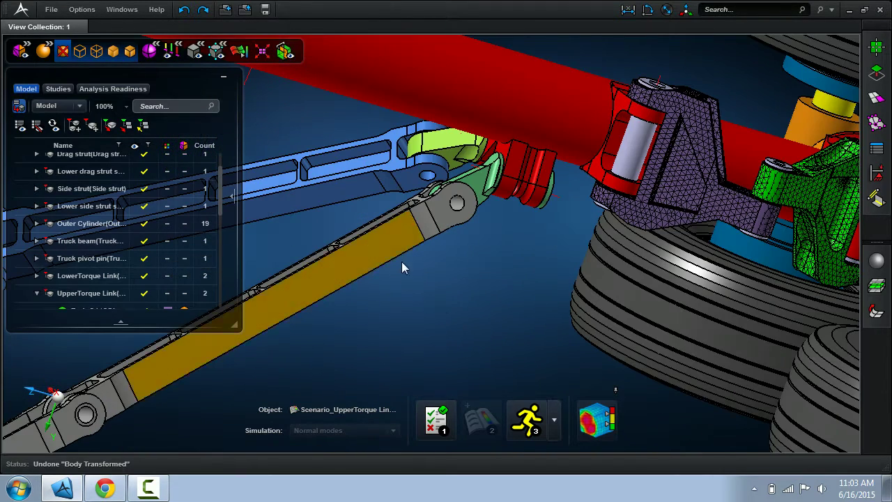
right_click(431, 322)
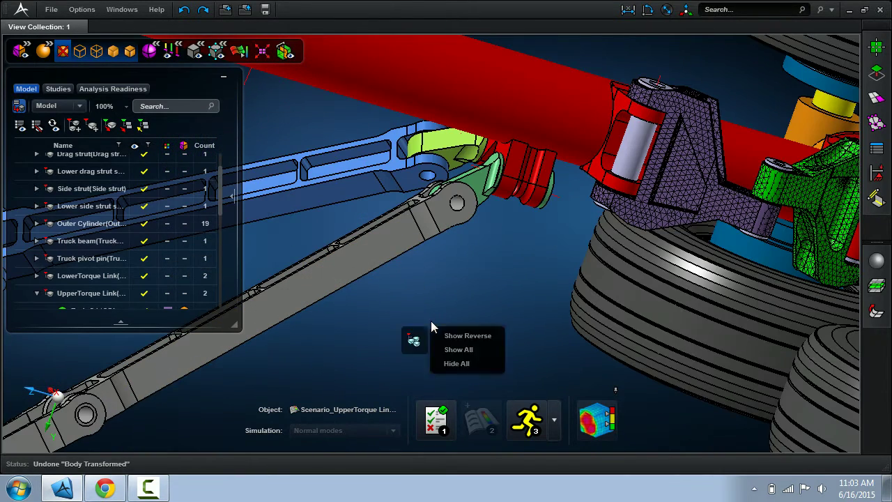
click(386, 277)
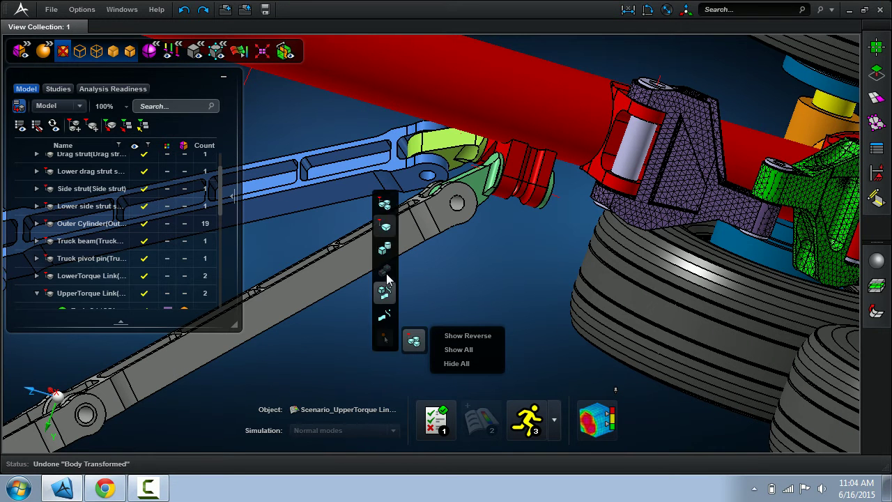
drag(444, 292, 429, 257)
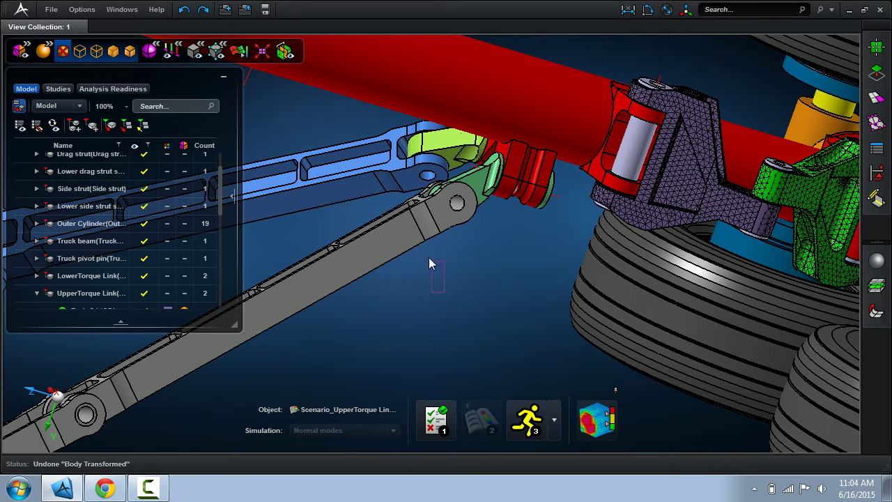
right_click(386, 156)
click(415, 214)
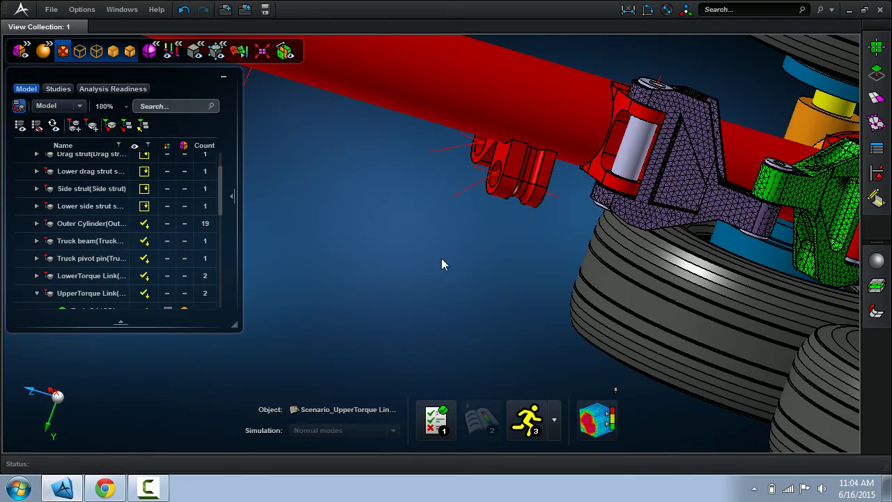
Step: Try to extend the outer cylinder's paired attachment lugs by pulling their end faces outward with Push/Pull
mouse_move(441, 258)
middle_down()
mouse_move(467, 261)
mouse_move(450, 248)
middle_up()
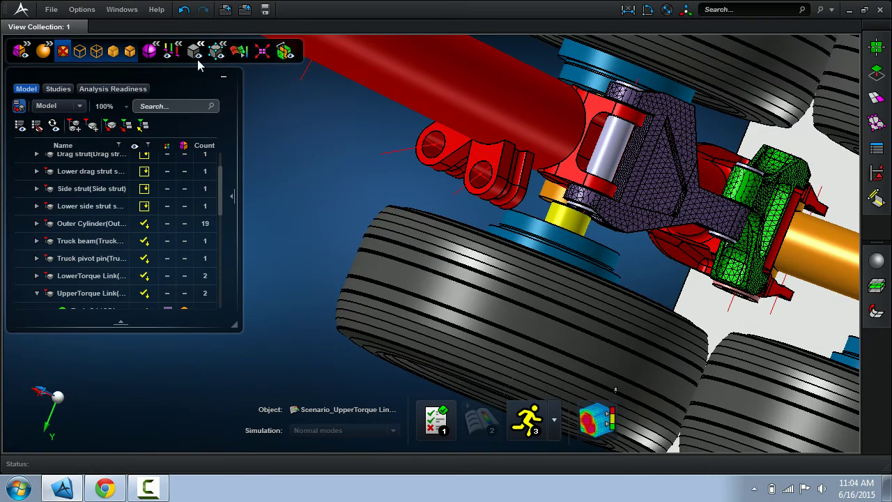
click(198, 58)
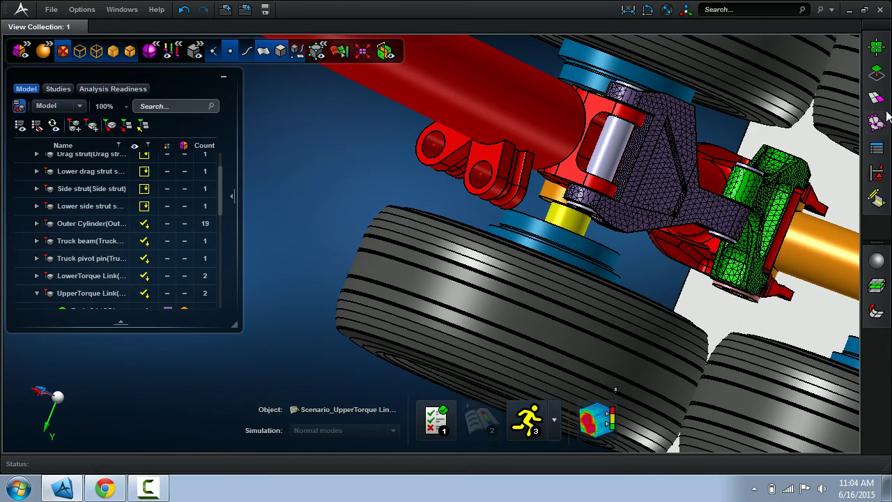
click(877, 98)
click(724, 149)
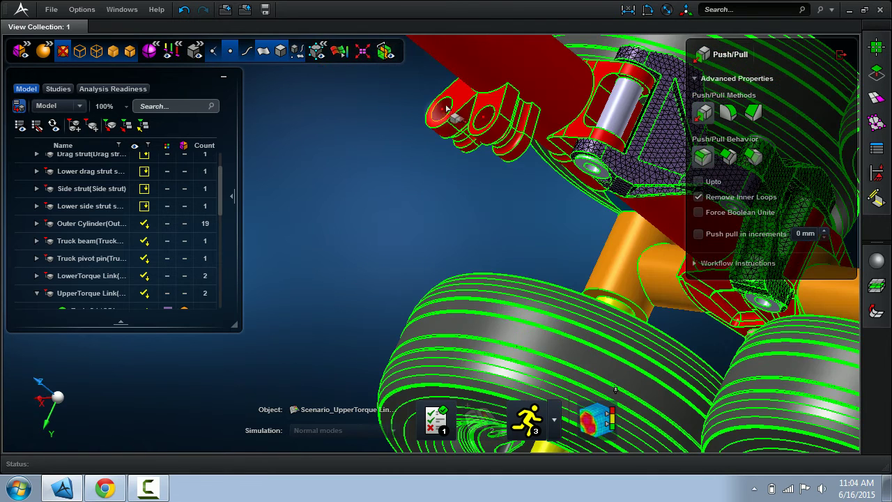
scroll(448, 84, up, 5)
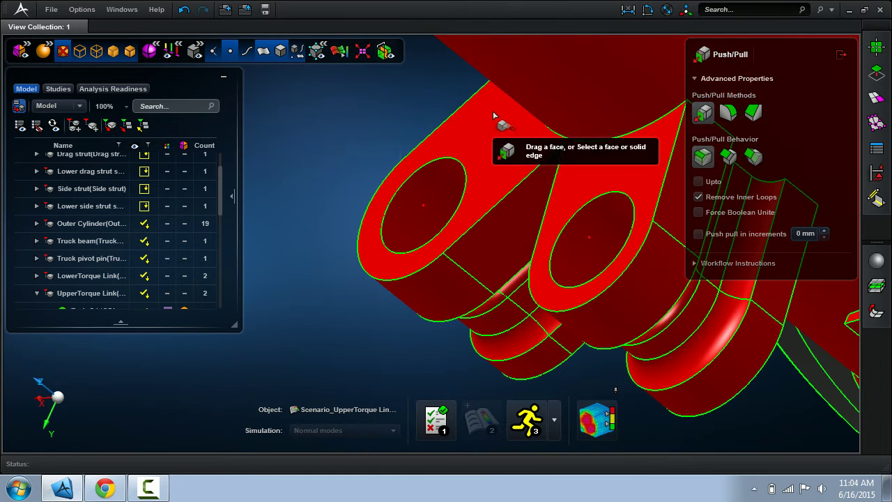
click(498, 150)
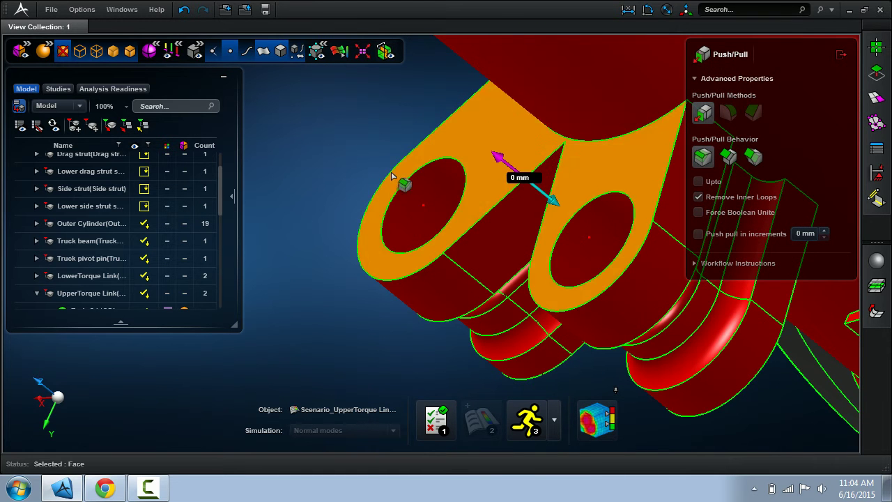
drag(499, 157, 490, 150)
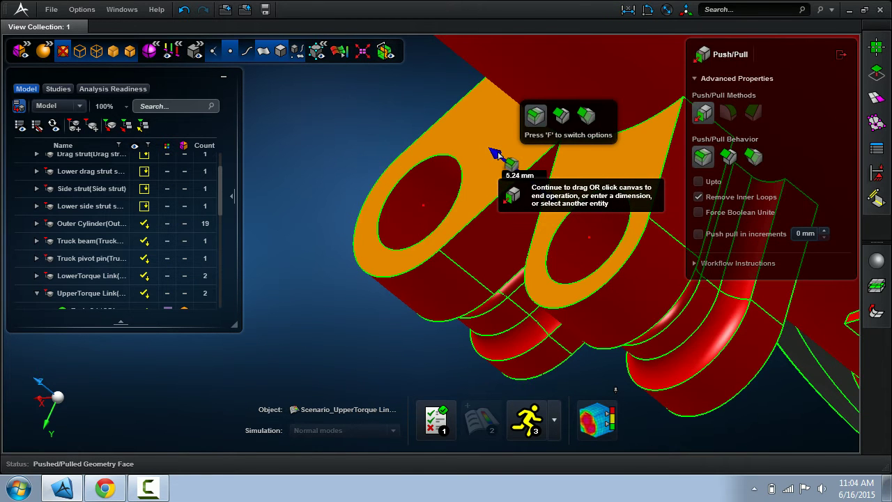
drag(483, 147, 418, 112)
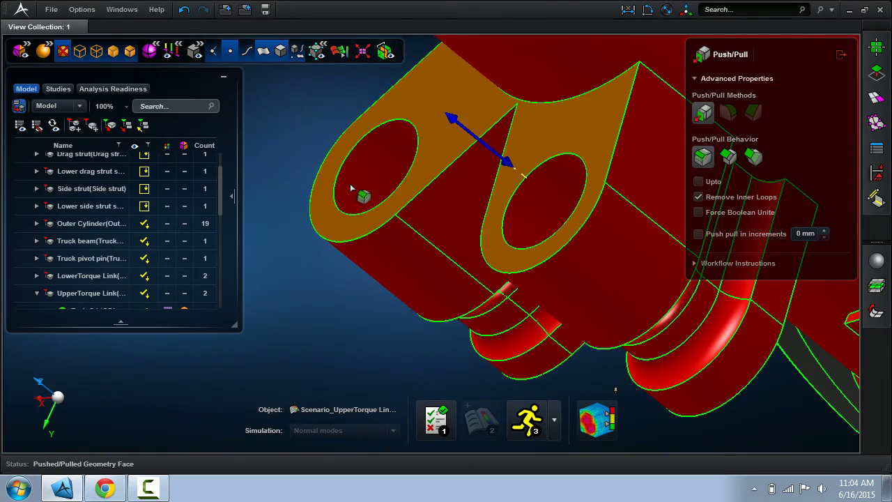
Step: Try to resize one attachment lug's hole with Push/Pull, undo the Push/Pull edits and close the tool
scroll(350, 184, up, 4)
scroll(357, 186, up, 2)
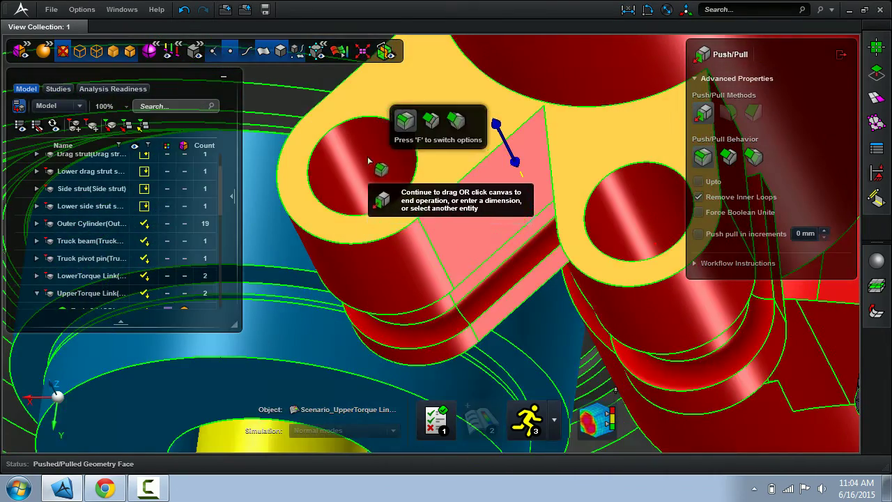
click(370, 147)
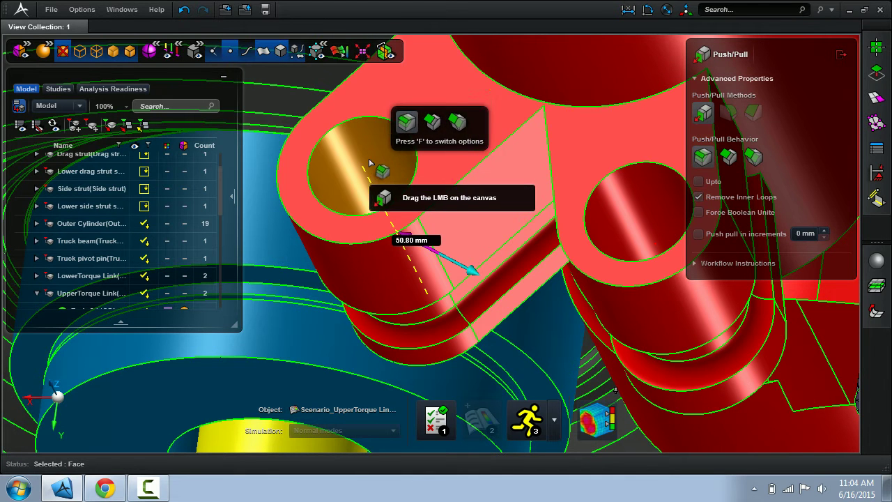
drag(465, 270, 443, 257)
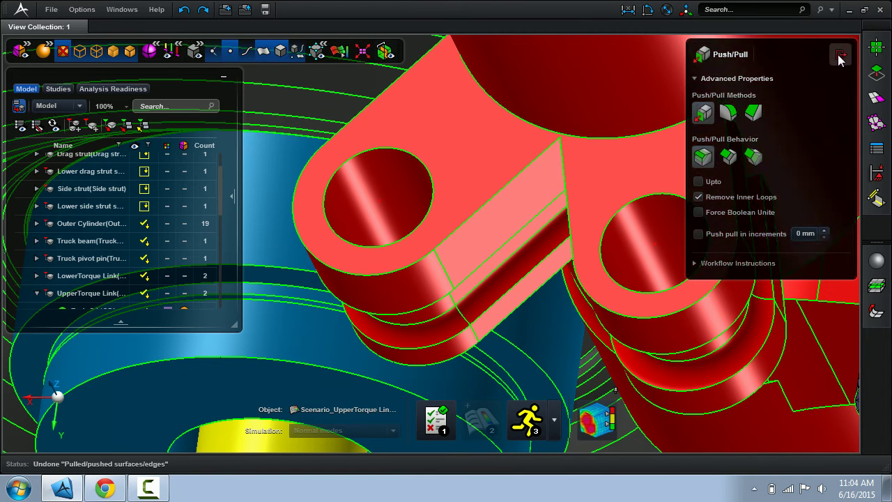
click(840, 55)
Step: Show only the Outer Cylinder part, hiding all other parts of the landing gear
key(f)
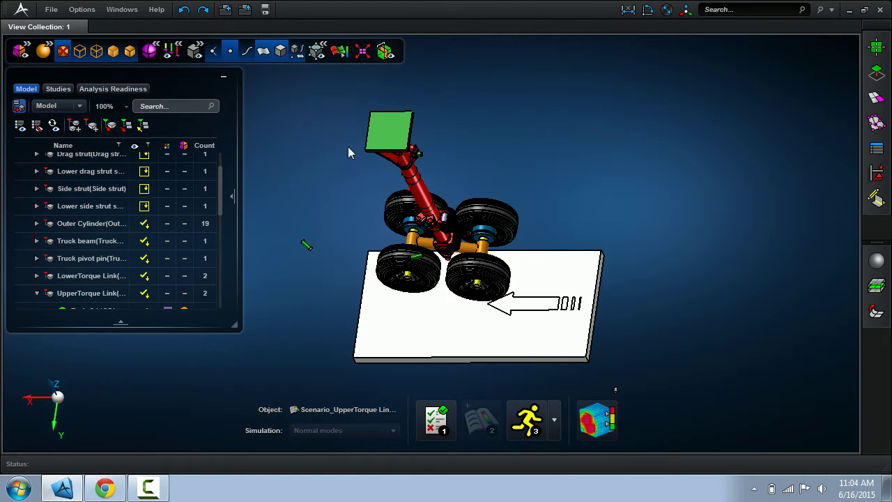
middle_drag(418, 233, 393, 209)
click(392, 228)
right_click(391, 227)
click(432, 308)
click(63, 224)
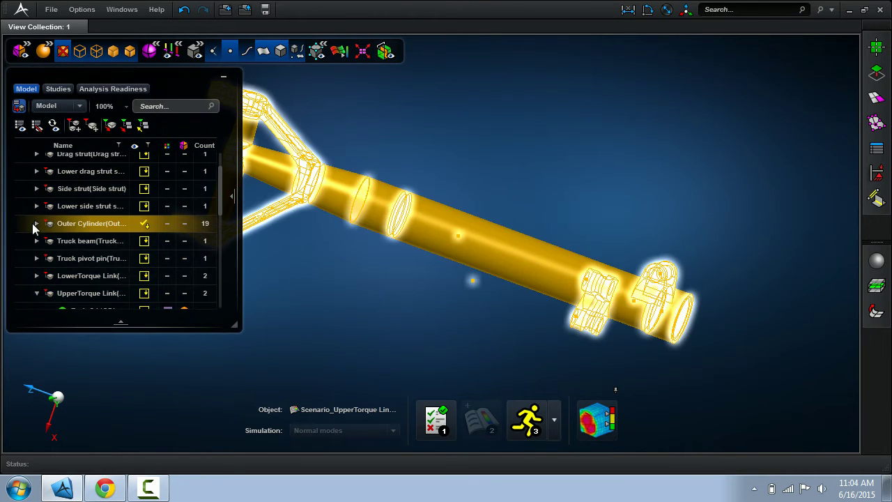
right_click(69, 225)
click(112, 264)
click(316, 288)
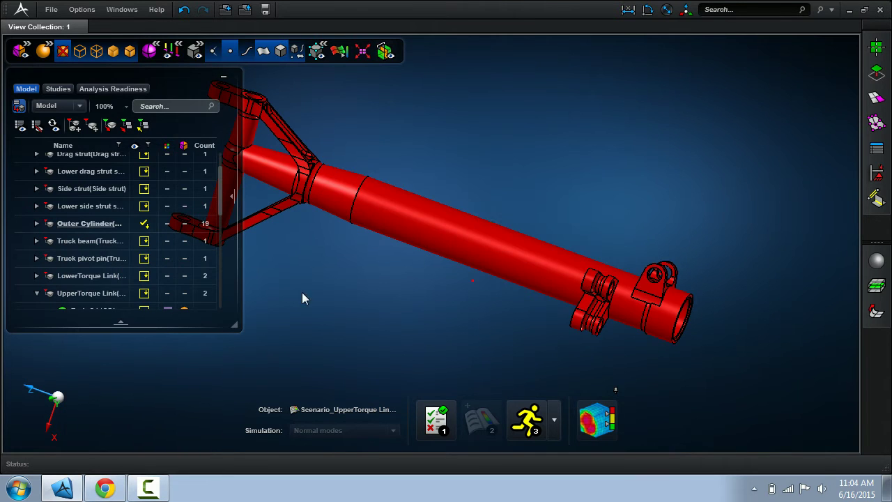
Step: Remove the end holes from both upper arms of the outer cylinder with Defeature, using automatic feature detection, and close the tool
middle_drag(322, 309, 311, 348)
scroll(519, 324, down, 5)
scroll(432, 311, up, 5)
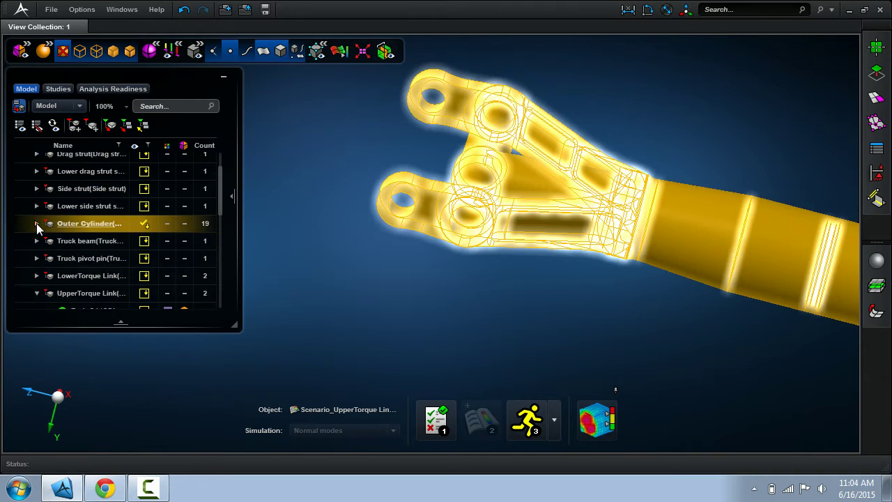
click(37, 223)
click(40, 215)
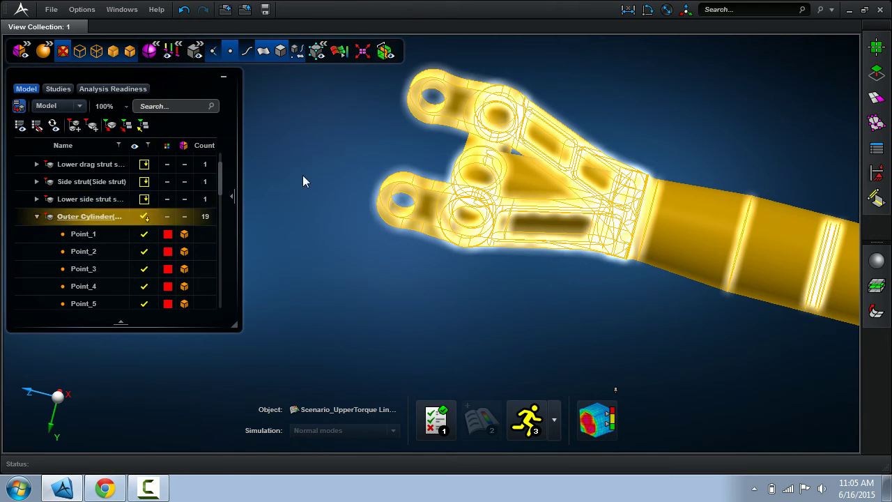
click(511, 134)
click(877, 72)
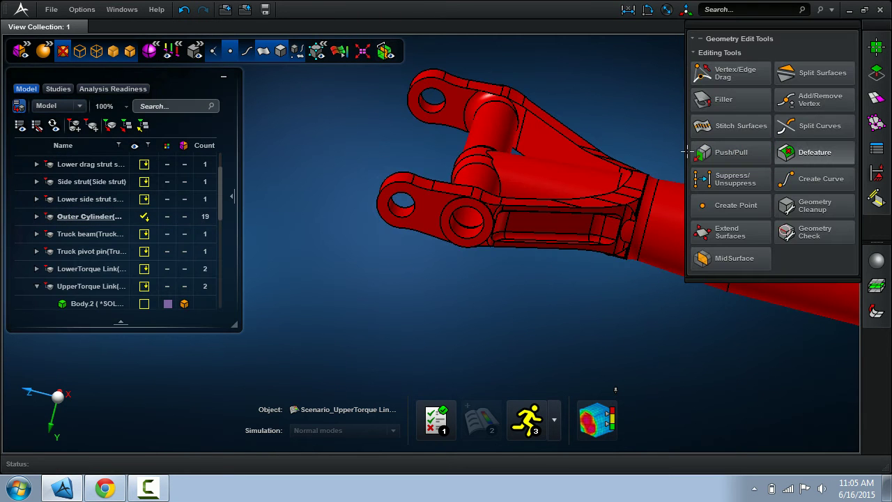
scroll(430, 107, up, 4)
click(433, 105)
scroll(374, 175, down, 6)
scroll(376, 178, up, 5)
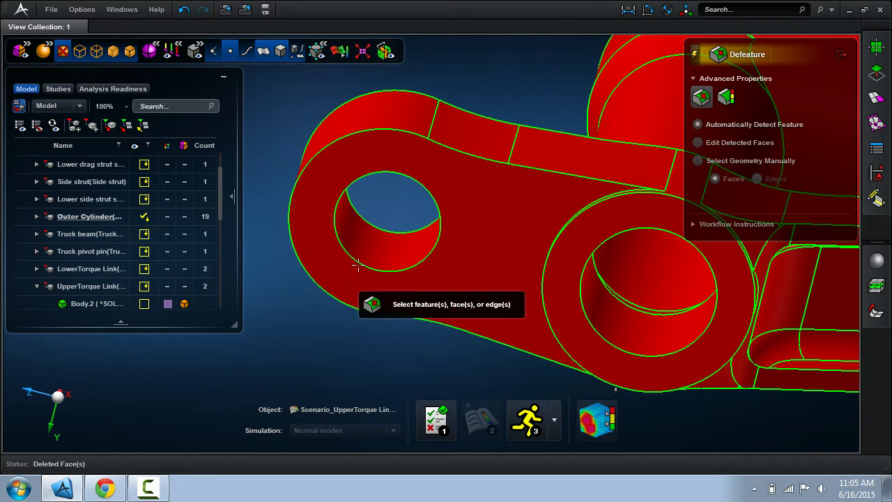
scroll(366, 259, down, 5)
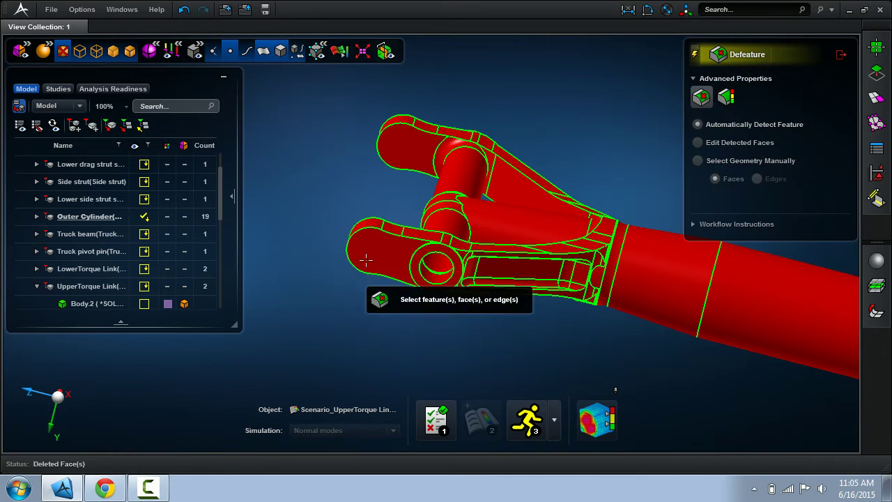
click(841, 55)
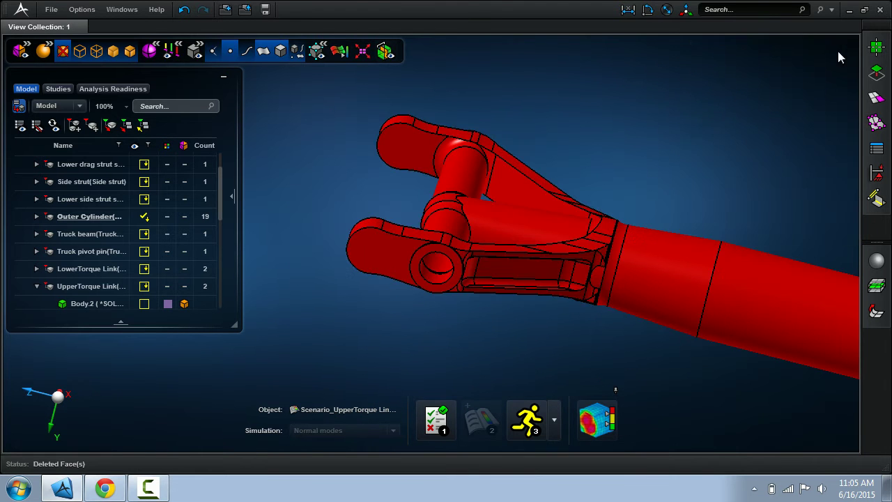
Step: Sketch a center point circle of about 56.57 mm radius on the flat face of one filled arm end, then leave sketching
click(877, 47)
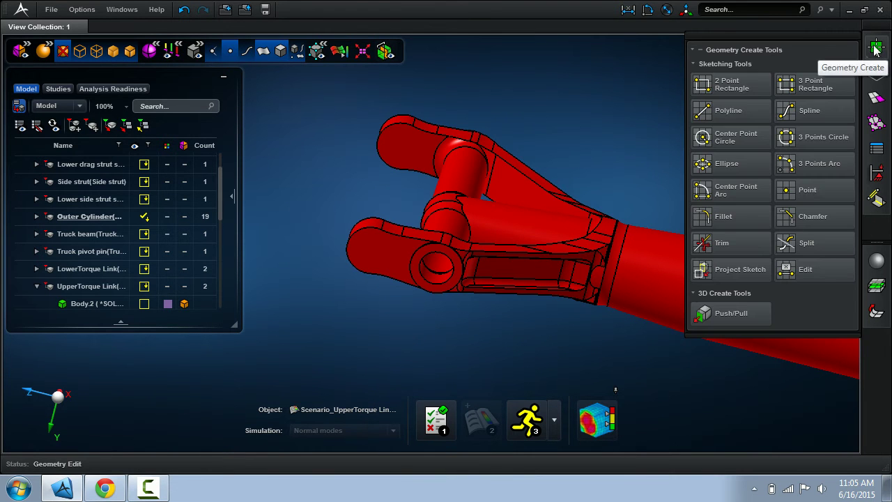
click(751, 140)
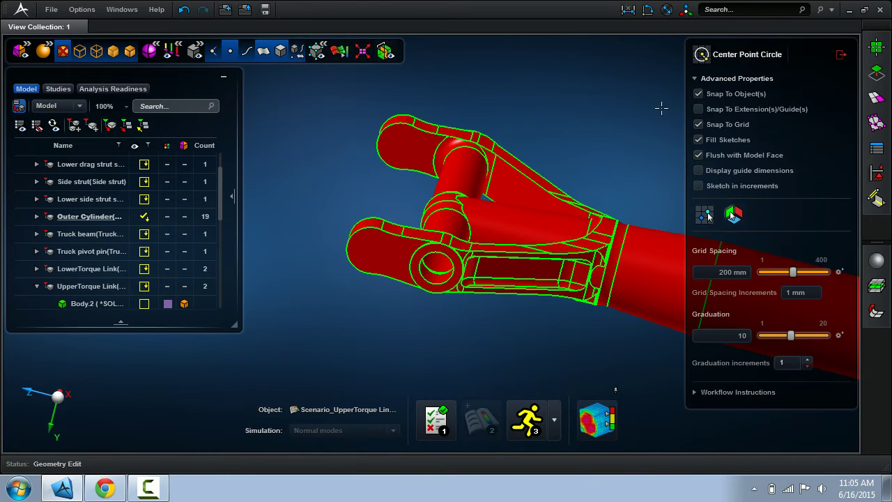
click(392, 259)
scroll(460, 245, up, 3)
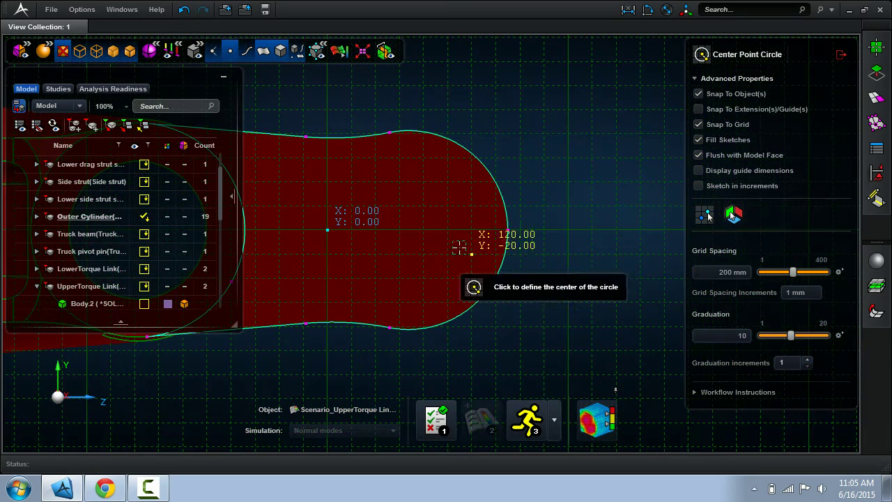
click(400, 230)
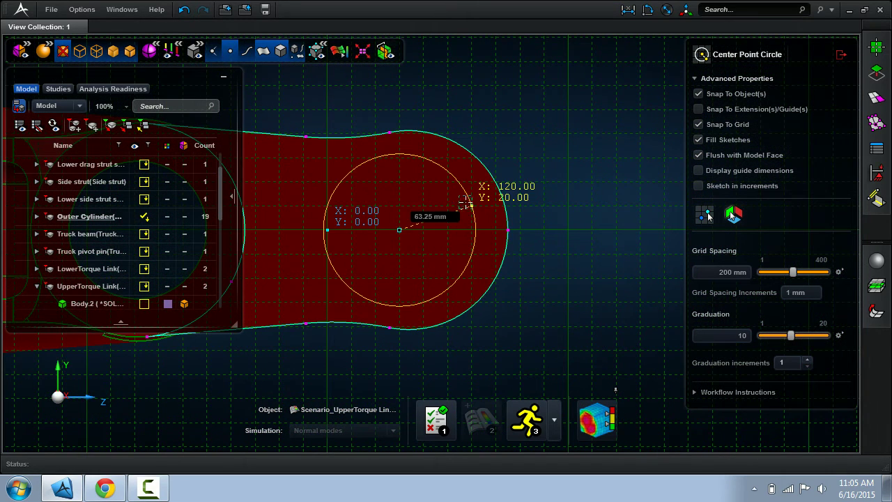
click(447, 182)
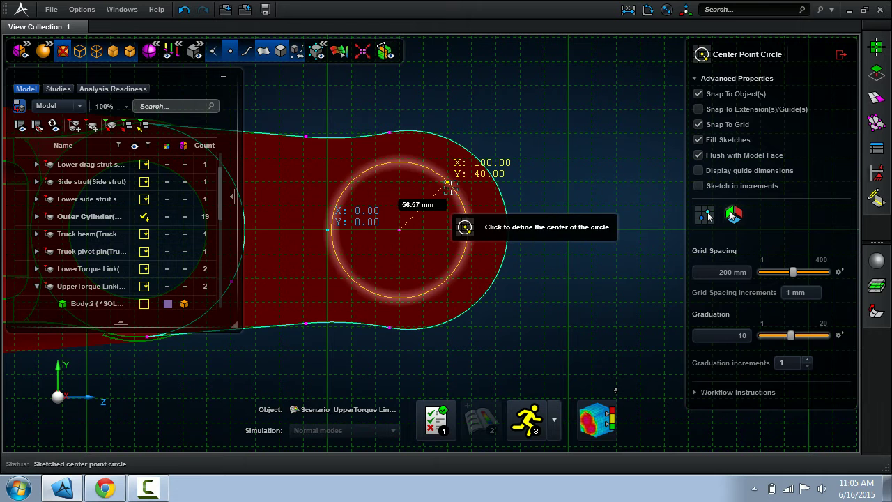
click(841, 54)
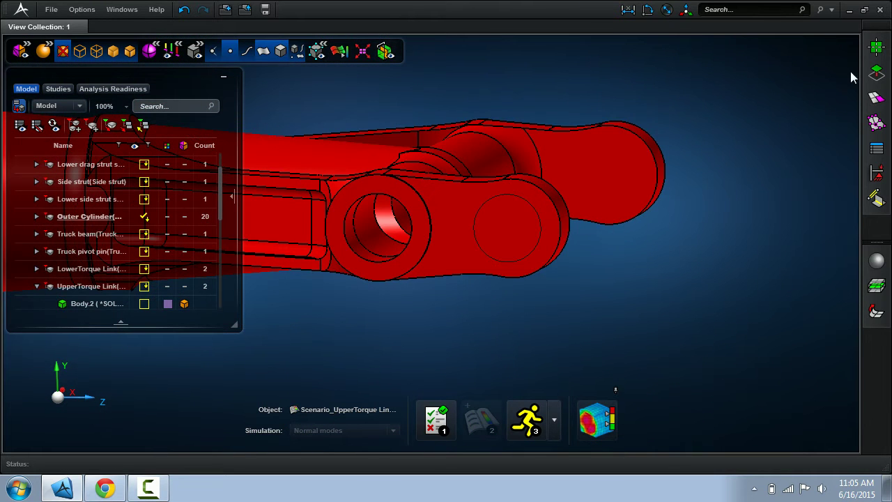
Step: Cut the sketched circle through both upper arms of the outer cylinder with Push/Pull to recreate their end holes
mouse_move(871, 70)
click(747, 152)
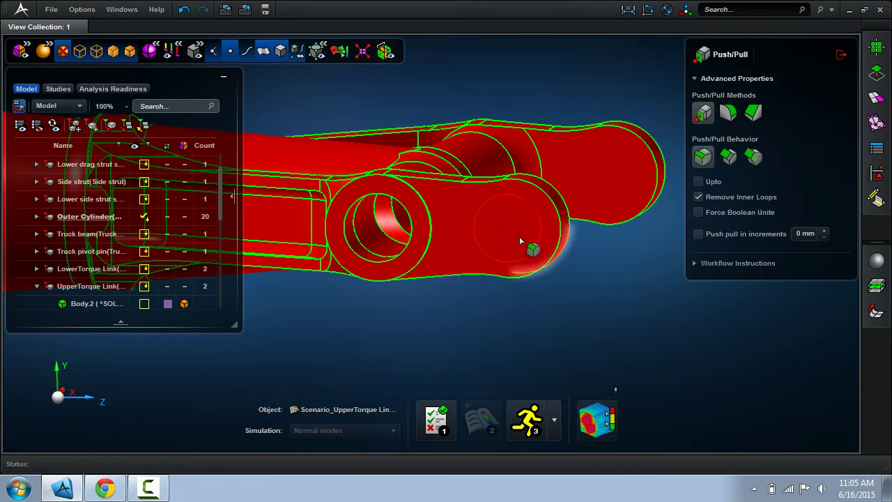
click(515, 233)
key(f)
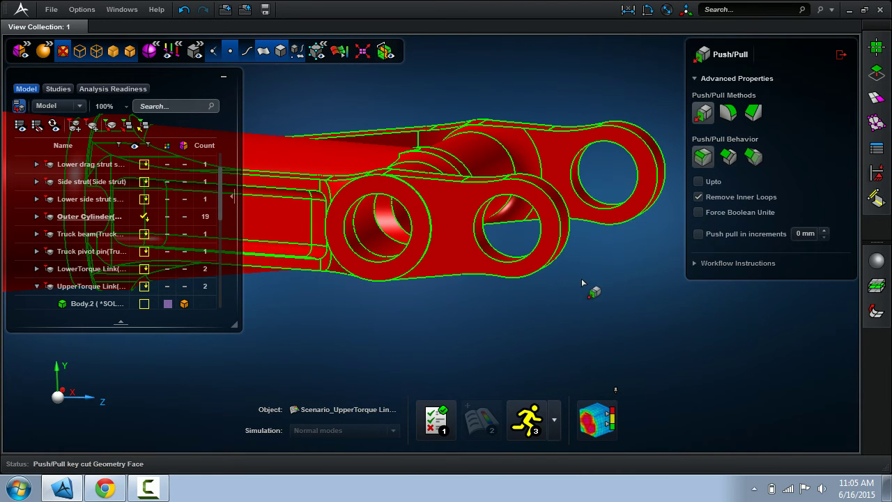
Step: Try to alter the recut end hole of the nearer arm by dragging its inner face, and close Push/Pull
middle_drag(582, 282, 582, 284)
scroll(583, 281, down, 5)
scroll(605, 255, up, 3)
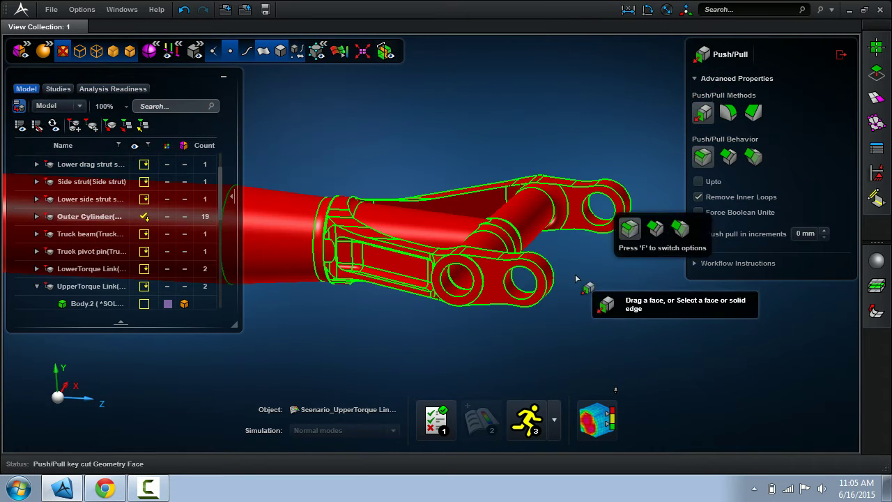
scroll(530, 301, up, 3)
click(515, 288)
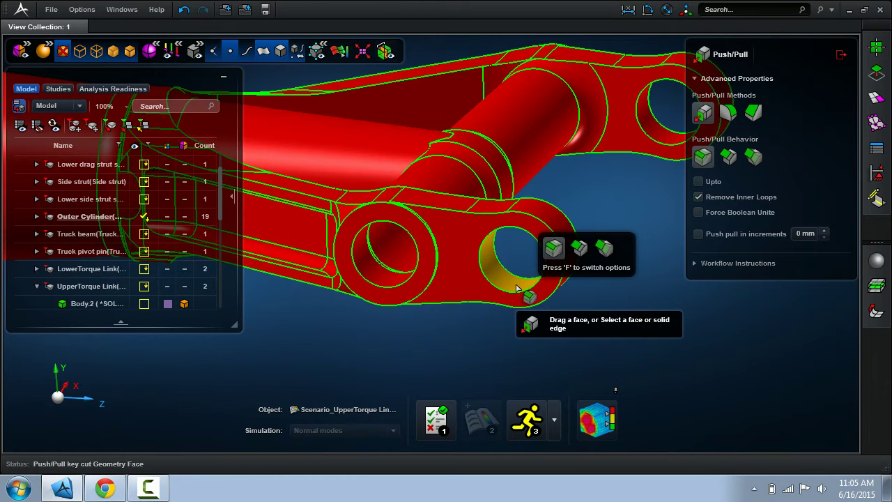
drag(516, 287, 522, 265)
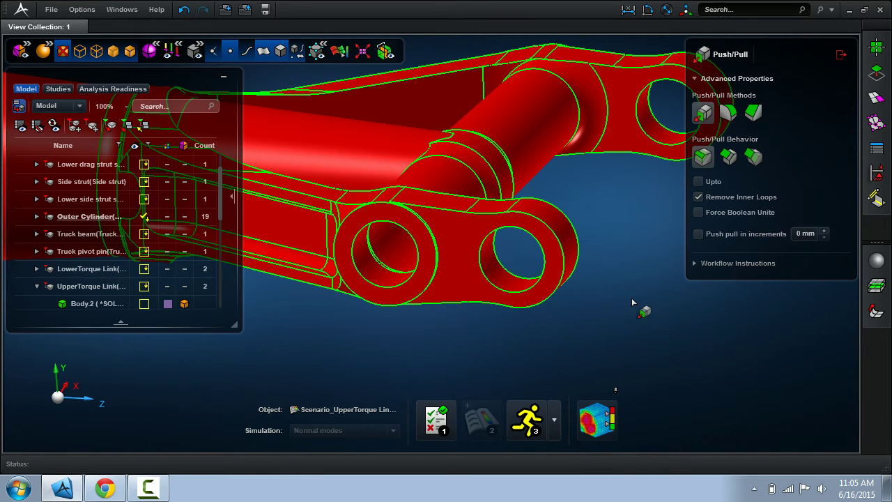
scroll(641, 311, down, 5)
click(841, 54)
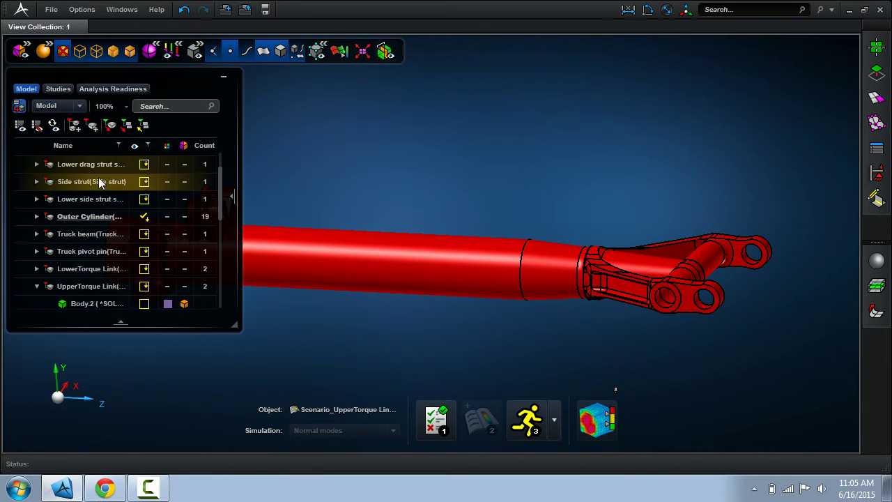
Step: Restore the display of every part in the NAFEMS_MLG assembly and examine the meshed upper and lower torque links
scroll(98, 177, up, 1)
click(38, 162)
right_click(39, 163)
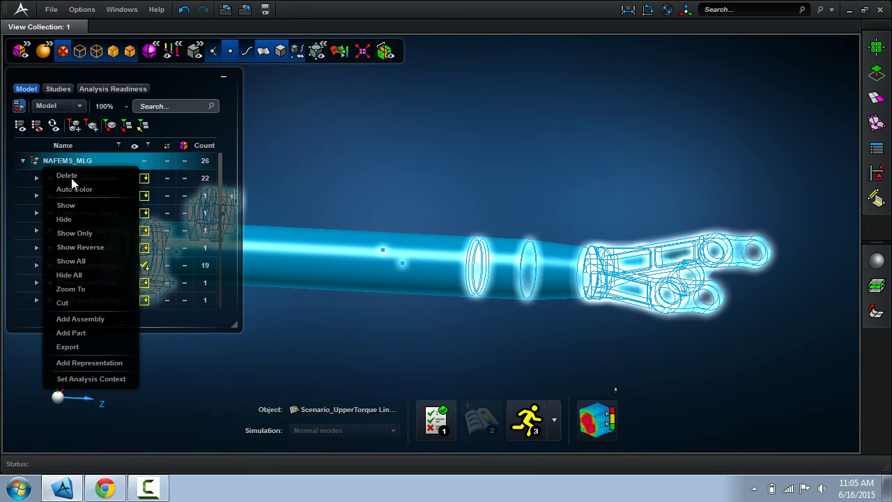
click(89, 233)
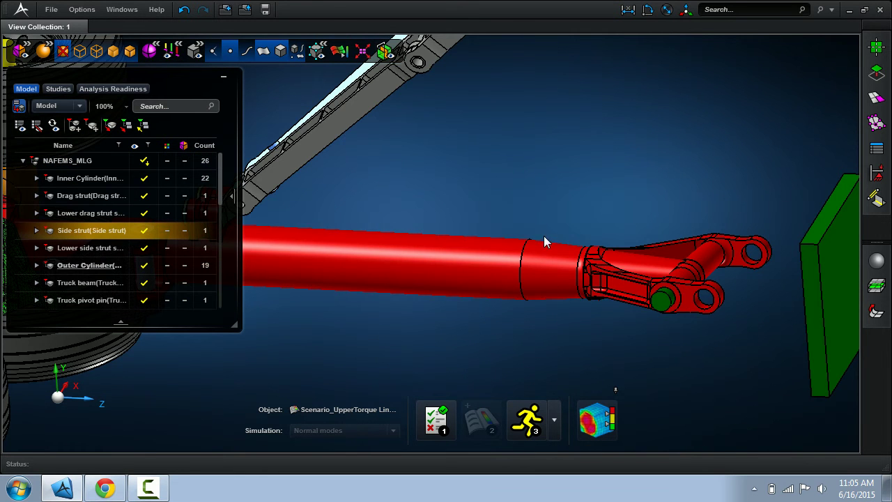
scroll(543, 236, down, 4)
middle_drag(492, 333, 426, 270)
right_drag(428, 277, 455, 227)
scroll(454, 226, up, 4)
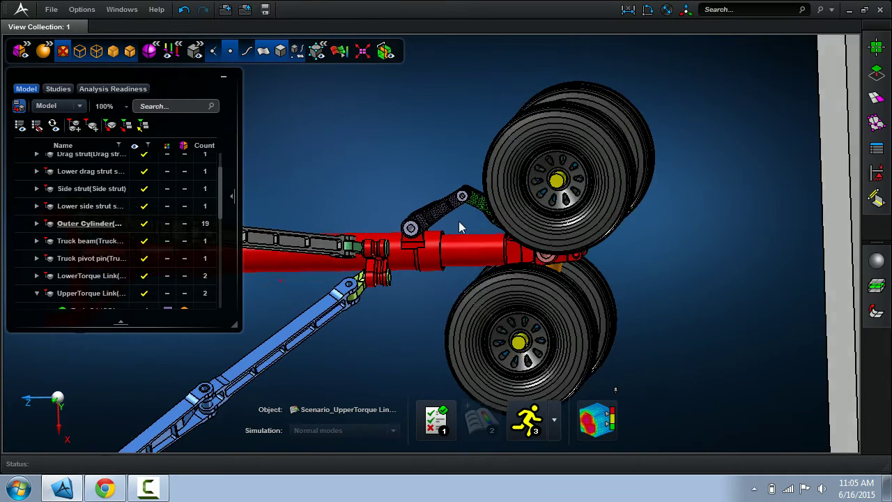
scroll(460, 222, up, 5)
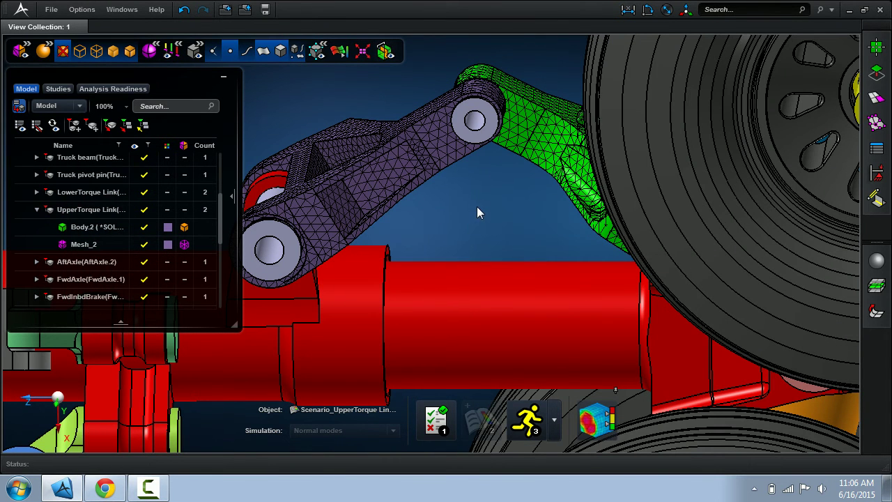
Step: Open the export of the UpperTorque Link's solid body, check the available Parasolid file types, and cancel the export
middle_drag(479, 207, 487, 210)
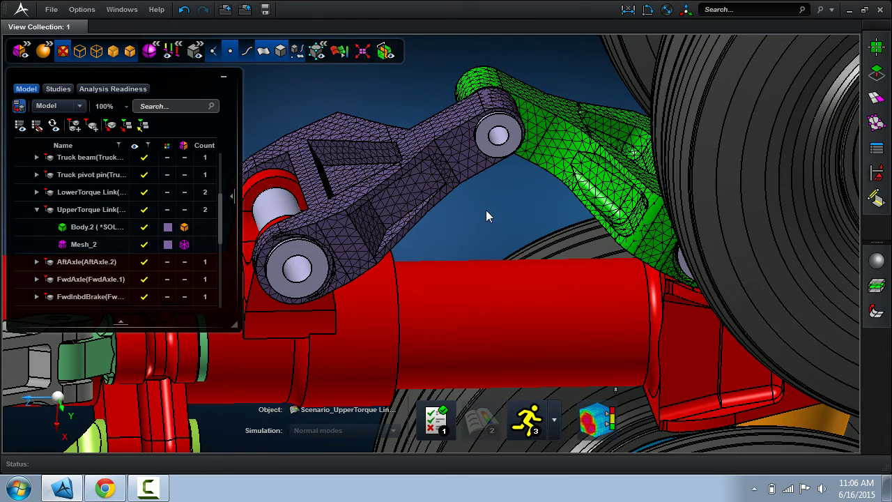
click(449, 170)
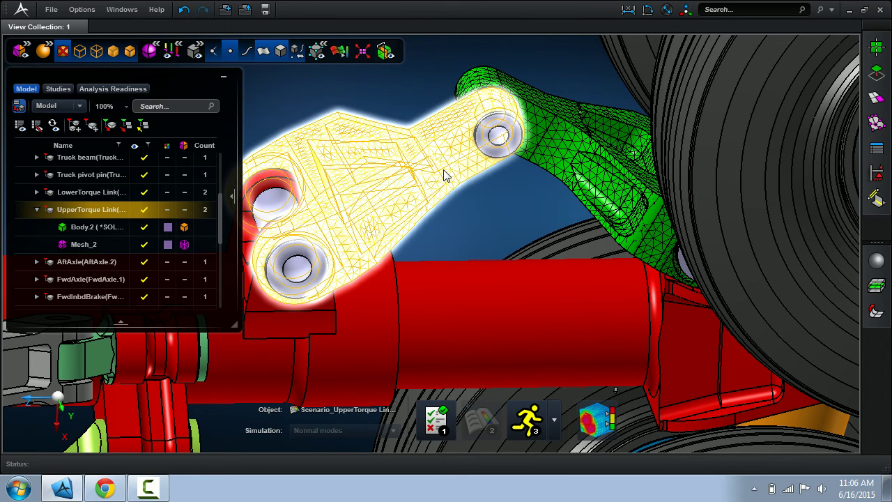
click(75, 216)
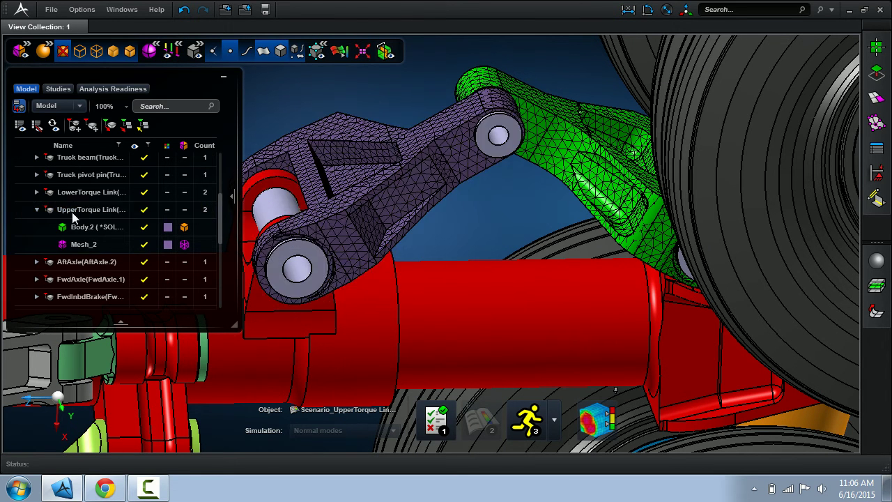
right_click(81, 229)
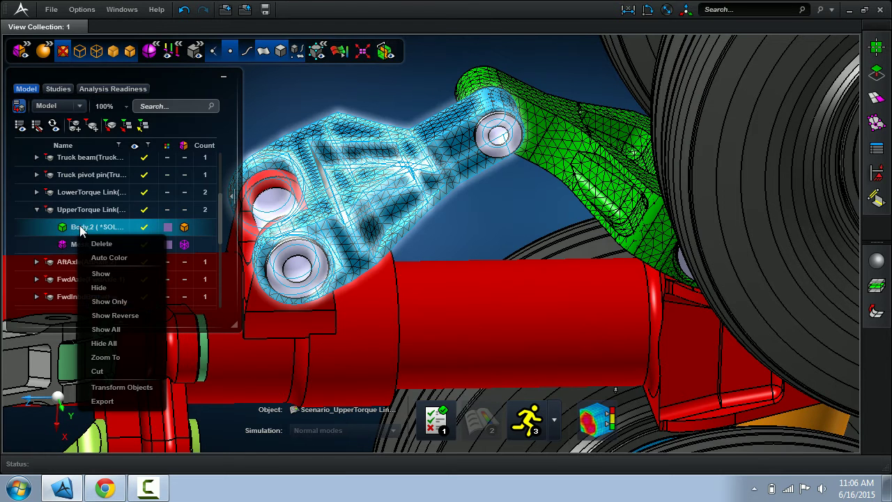
click(103, 402)
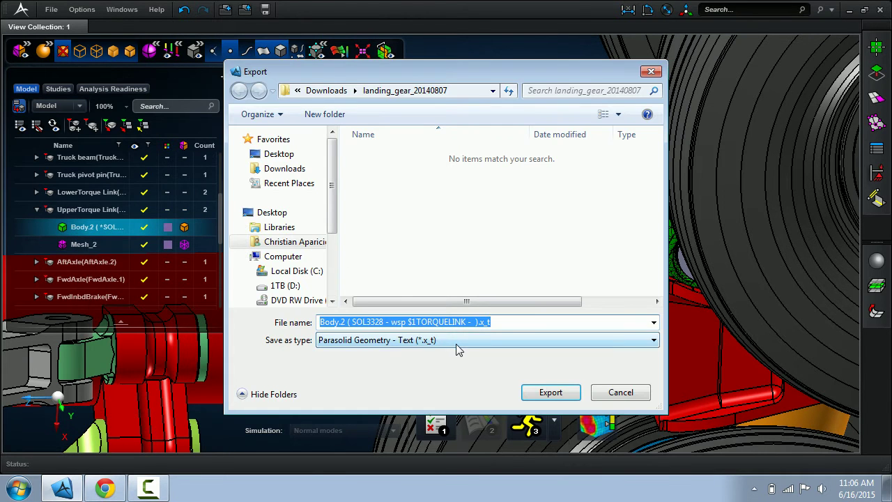
click(455, 342)
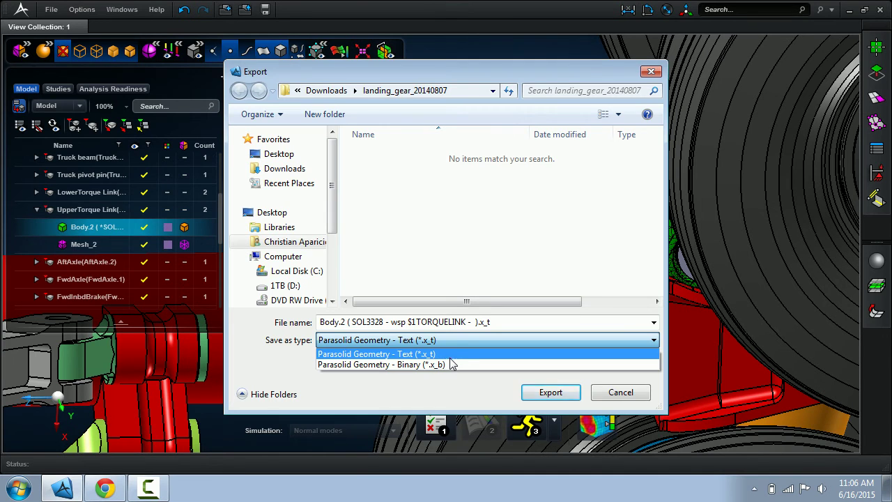
click(608, 402)
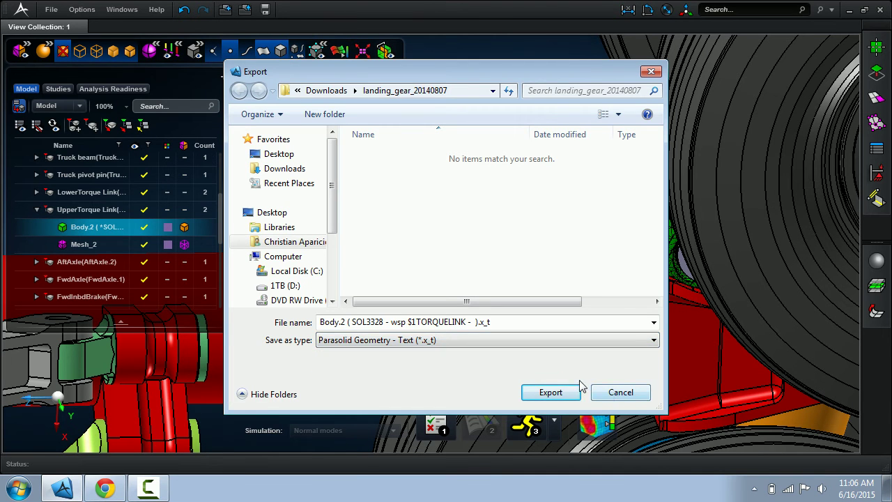
click(620, 392)
Step: Export the UpperTorque Link's mesh Mesh_2 to the Desktop as the Nastran file Mesh_2.bdf in m-kg-s-N units
click(71, 244)
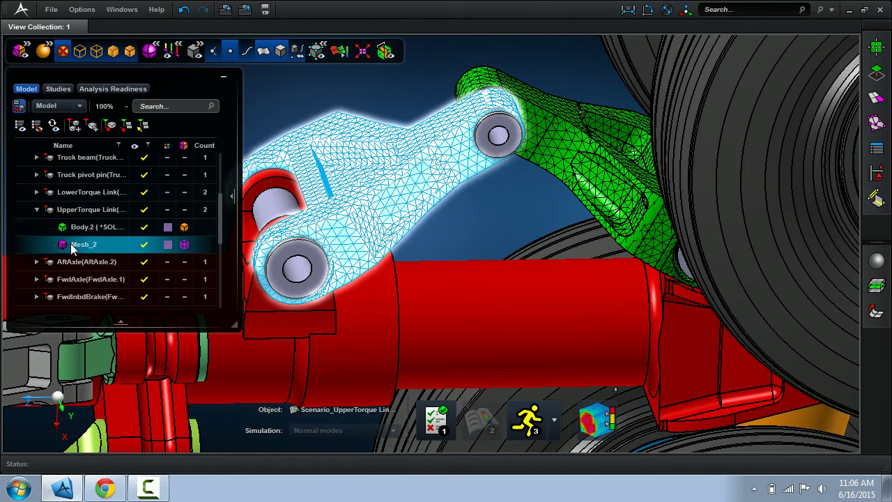
right_click(70, 244)
click(123, 399)
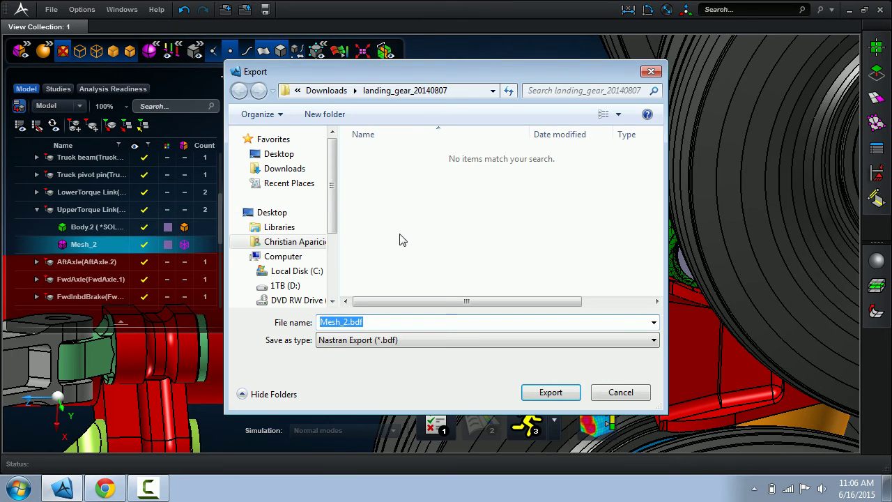
click(305, 154)
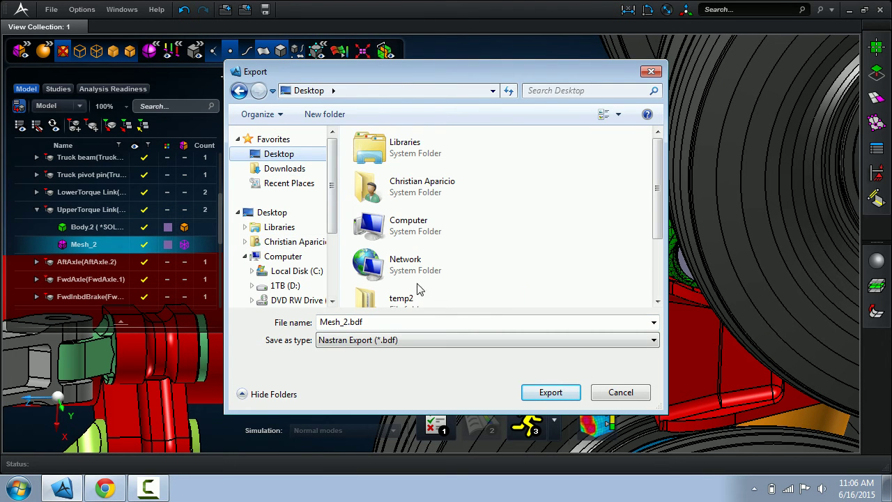
click(535, 393)
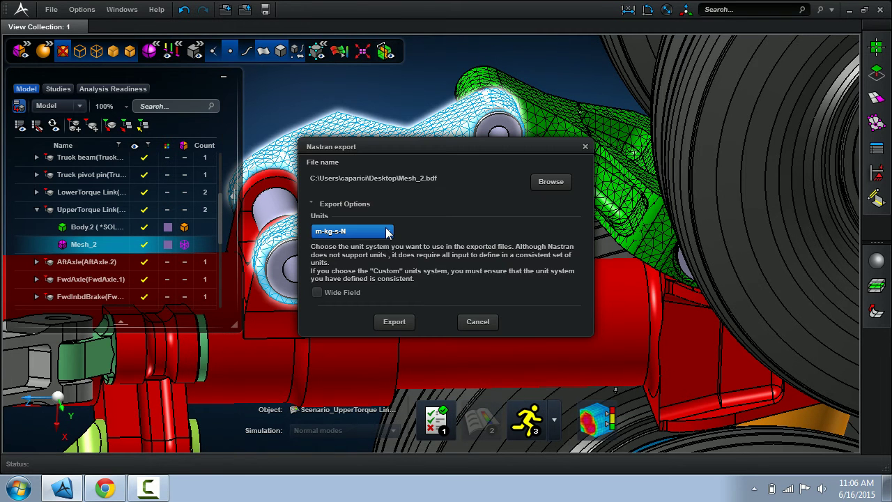
click(395, 322)
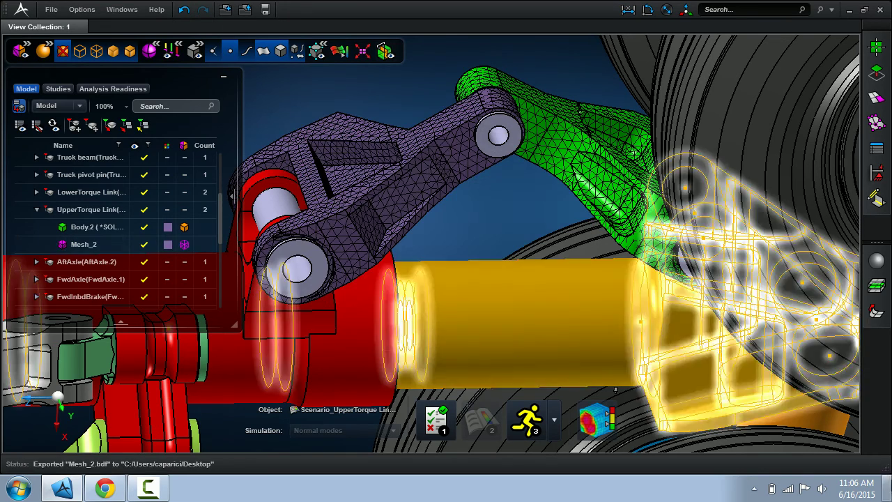
Step: Open Mesh_2.bdf from the desktop in Notepad++, examine its element and grid entries, and return to MSC Apex
click(887, 488)
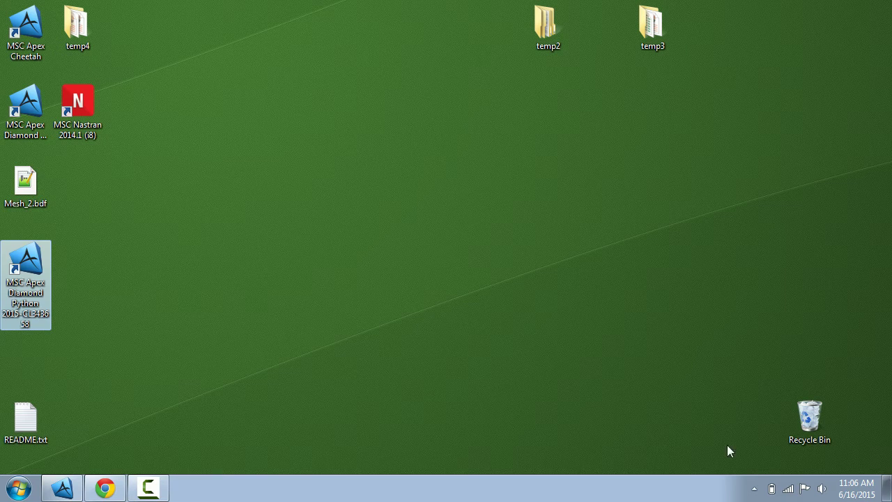
double_click(13, 179)
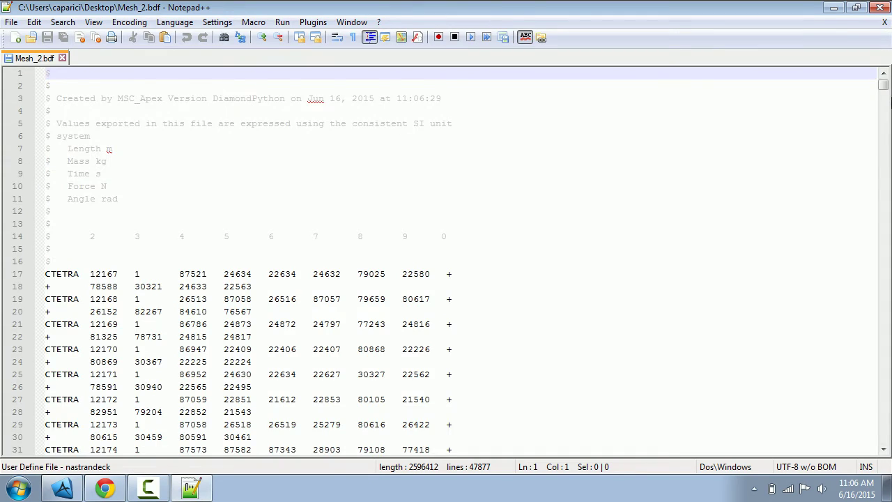
drag(883, 85, 879, 323)
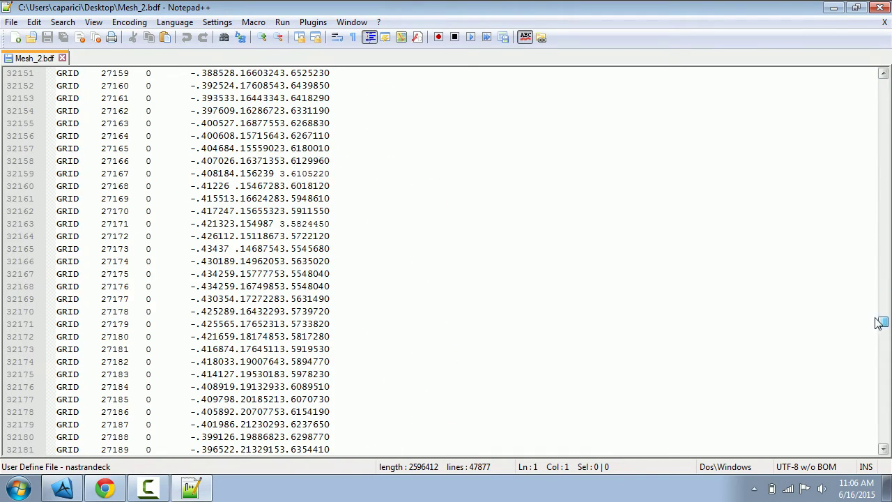
click(81, 487)
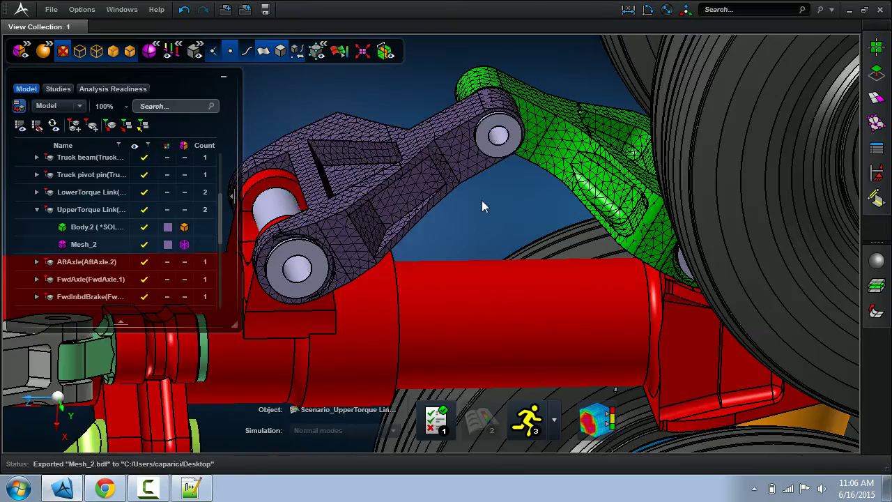
Step: Hide Mesh_3 of the LowerTorque Link so only its geometry is displayed beside the meshed upper link
middle_drag(480, 203, 484, 326)
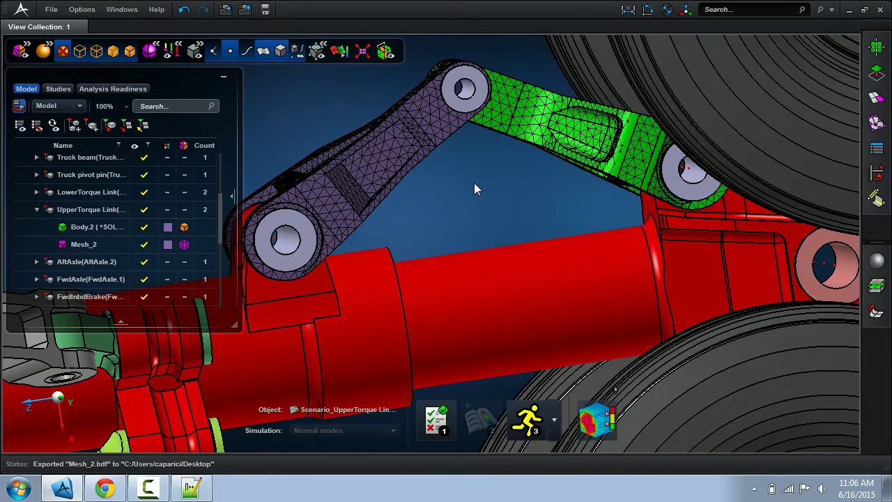
mouse_move(463, 207)
middle_down()
mouse_move(473, 223)
mouse_move(470, 209)
middle_up()
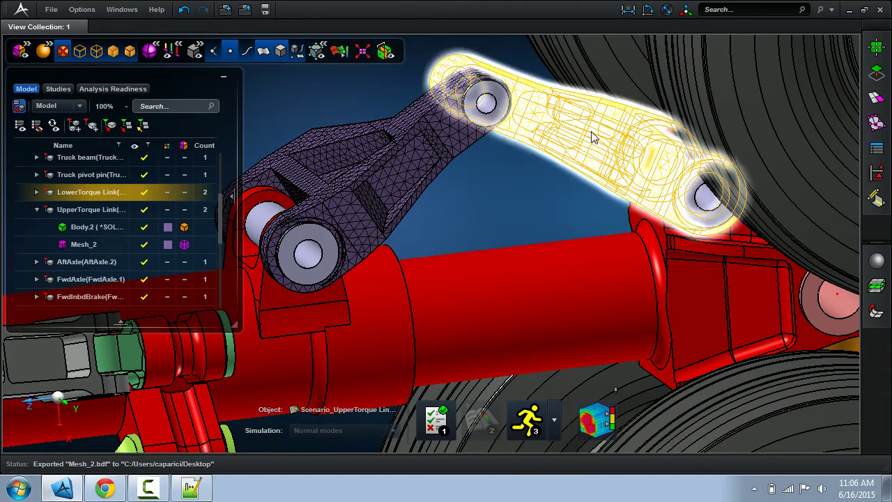
click(37, 192)
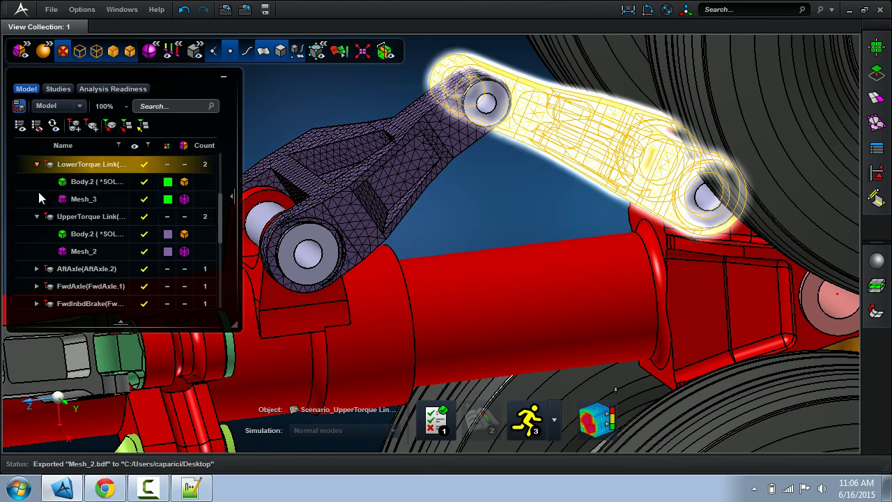
click(79, 199)
right_click(79, 200)
click(171, 255)
middle_drag(465, 226, 466, 239)
click(322, 163)
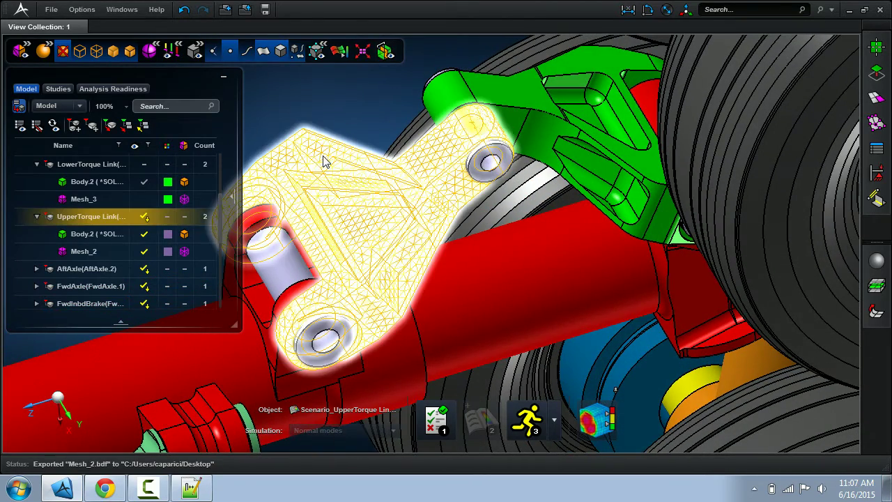
click(334, 110)
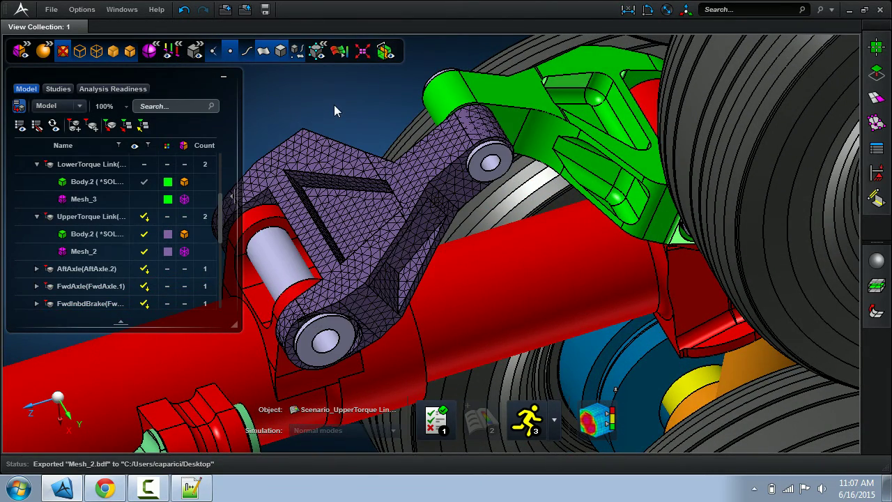